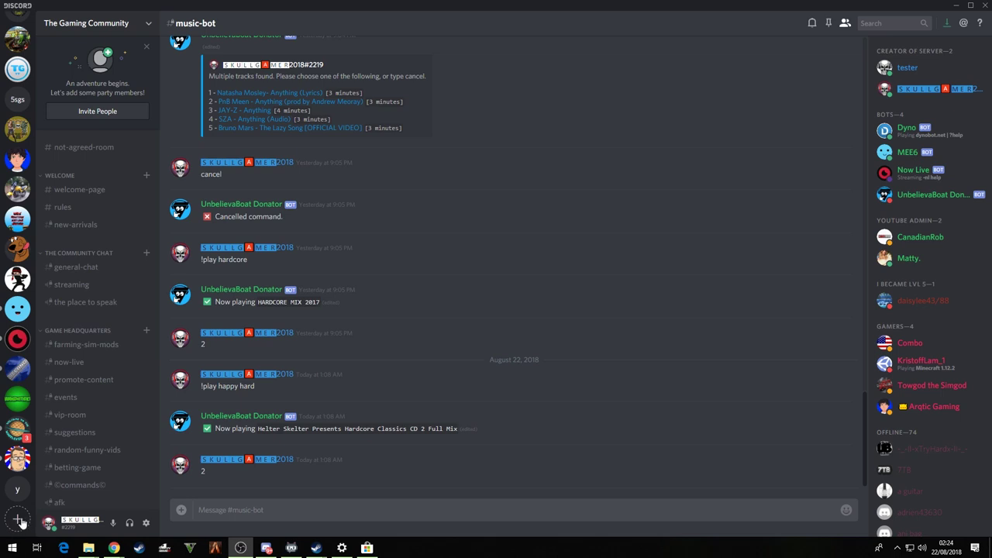
Create a new server named MOSTER, keeping the Western Europe region.
left_click(19, 520)
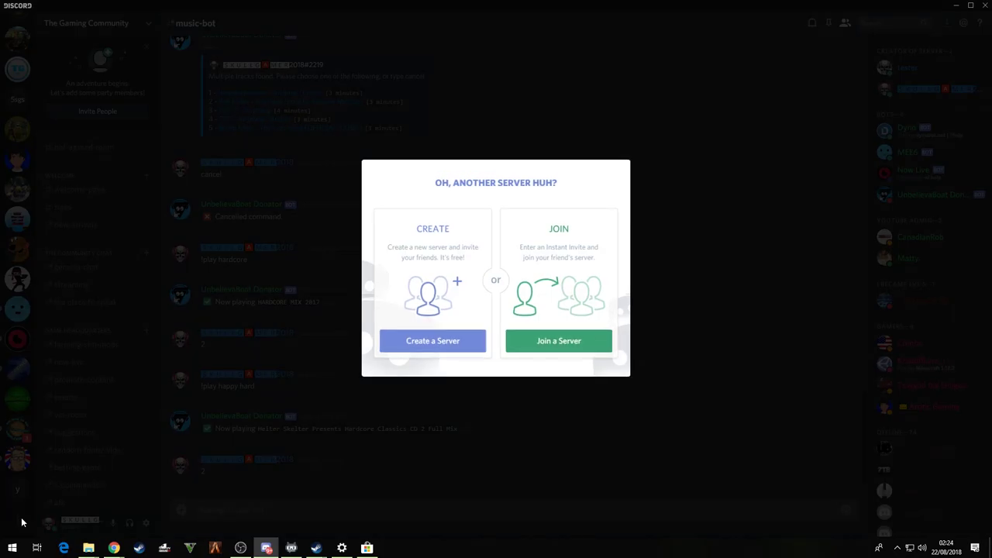
left_click(438, 346)
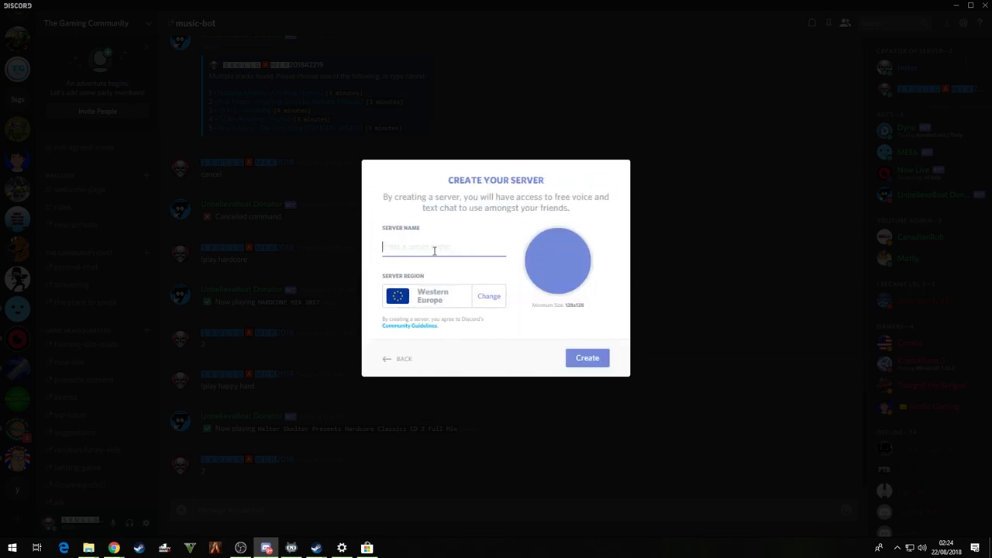
type("MOSTER")
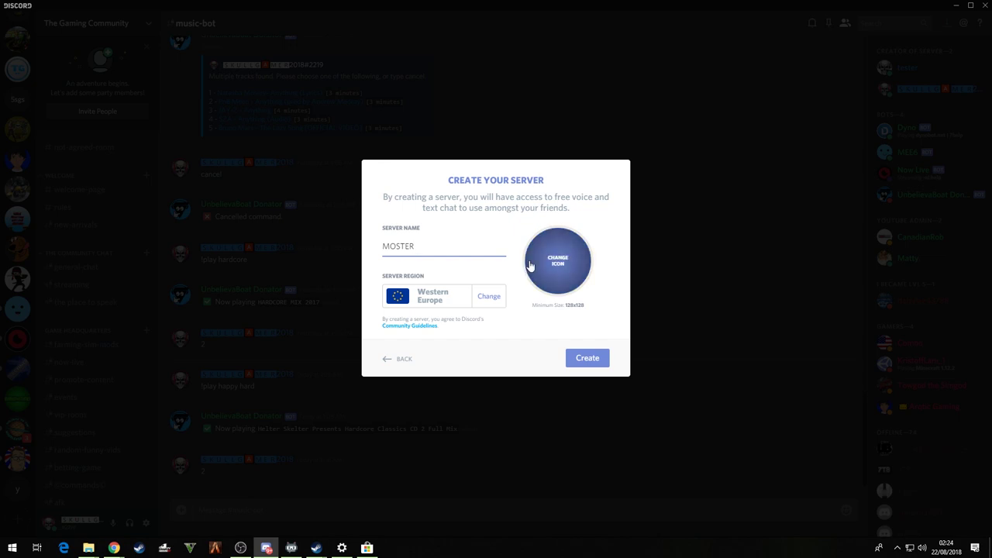
left_click(587, 360)
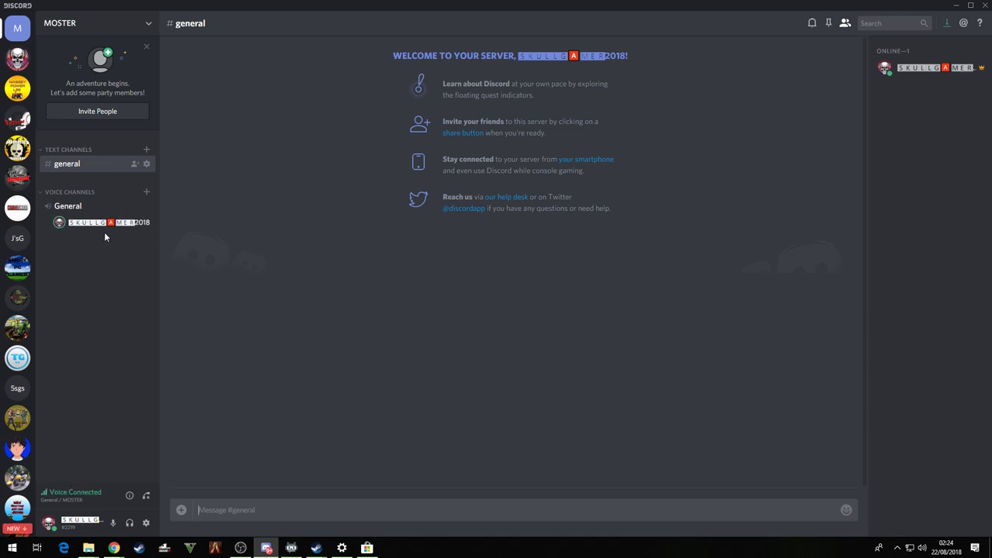
Disconnect from the General voice channel and delete that channel.
left_click(146, 494)
right_click(81, 207)
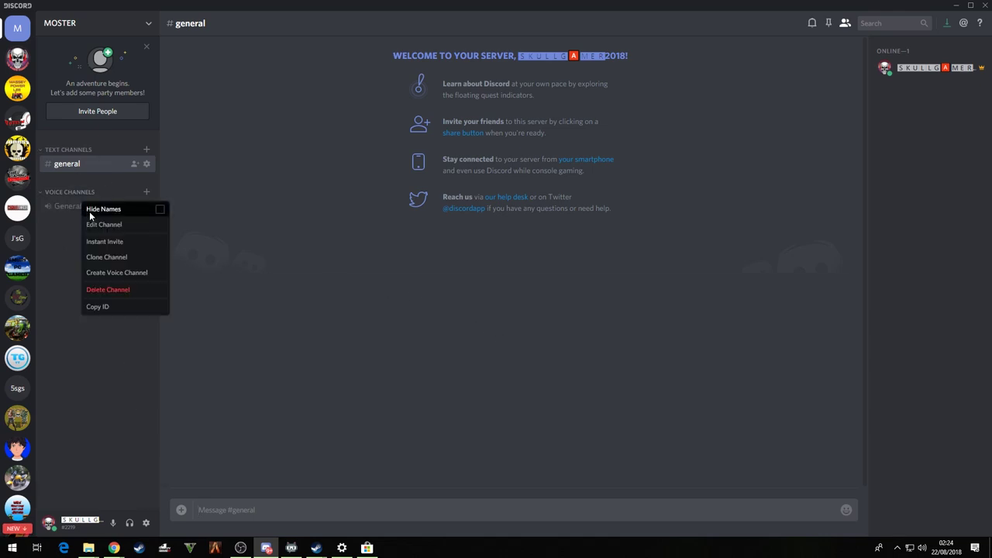
left_click(117, 289)
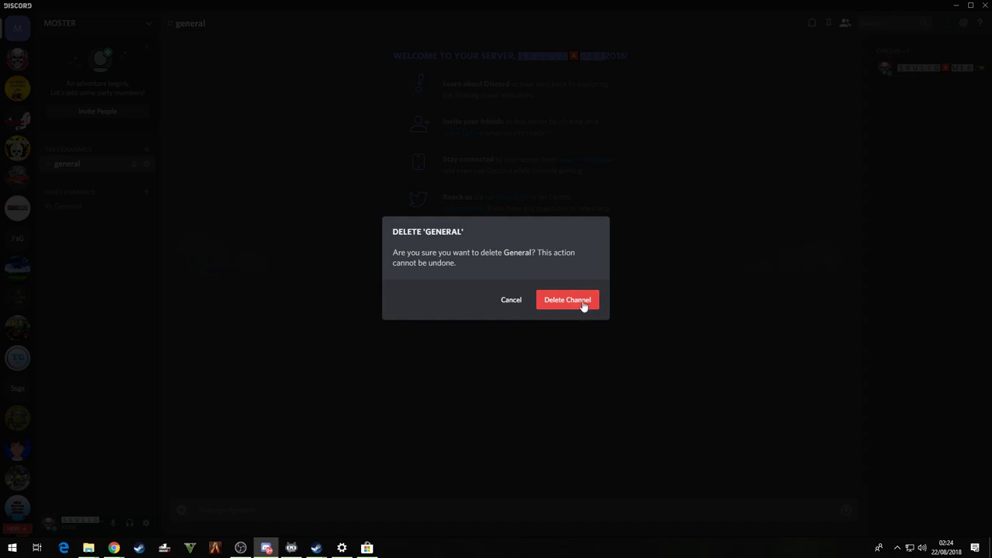
left_click(577, 305)
Delete the empty Voice Channels category.
right_click(85, 194)
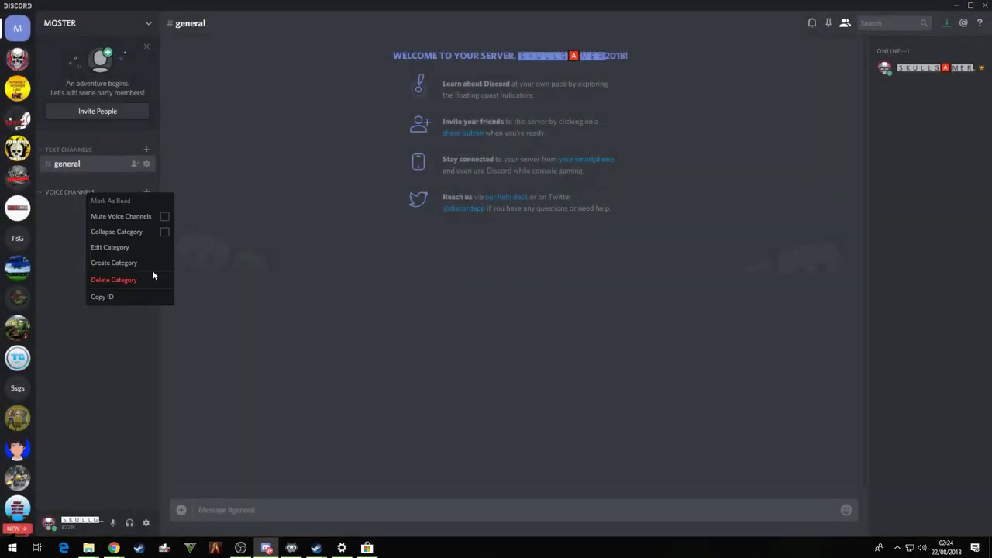
left_click(221, 294)
left_click(562, 304)
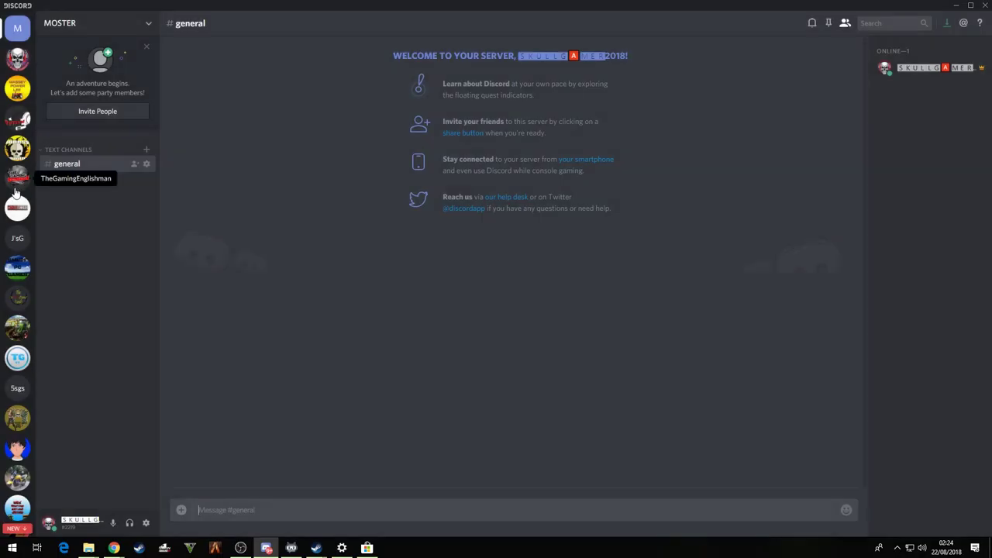
Delete the general text channel and its Text Channels category.
right_click(76, 165)
left_click(116, 273)
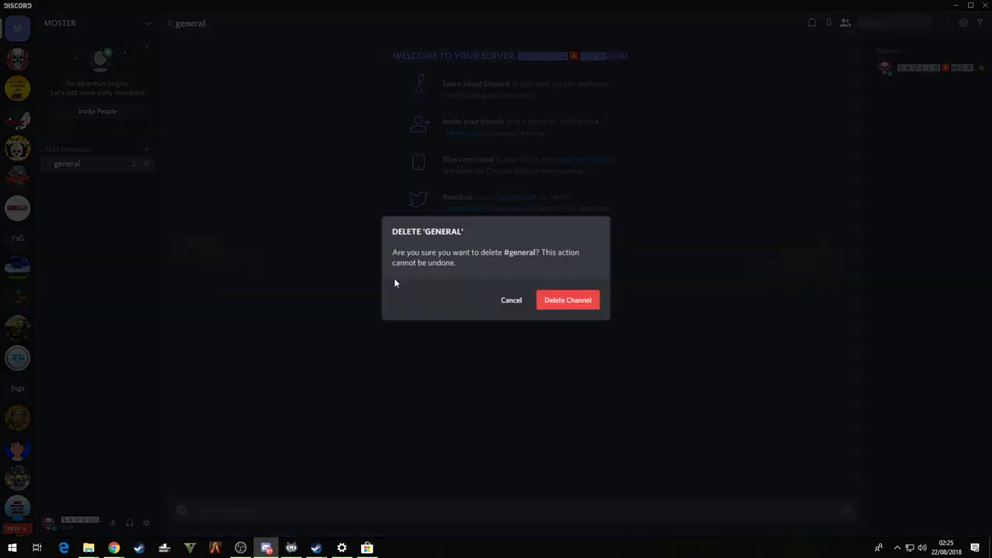
left_click(549, 301)
right_click(69, 153)
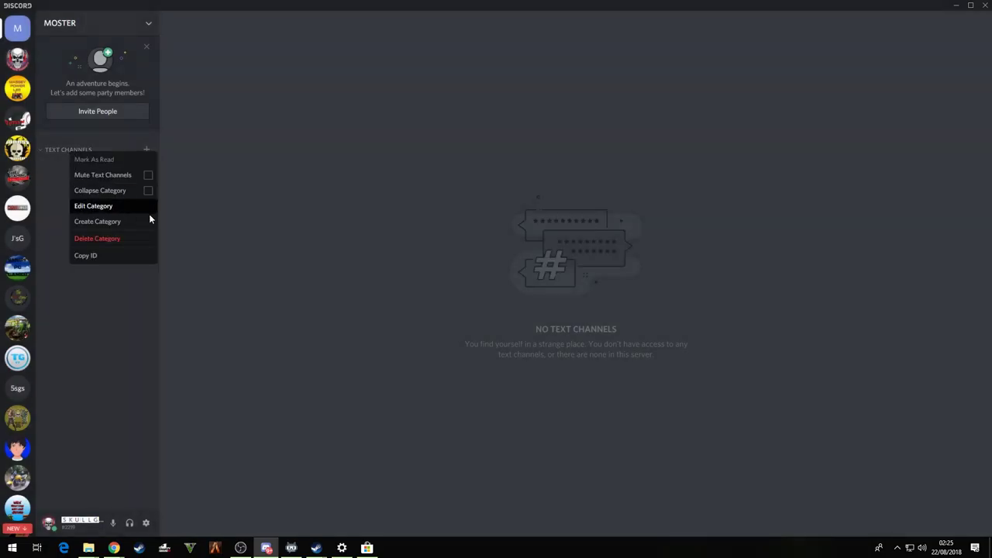
left_click(96, 238)
left_click(551, 301)
Create a category named WELLCOME PAGE in the emptied server.
left_click(143, 28)
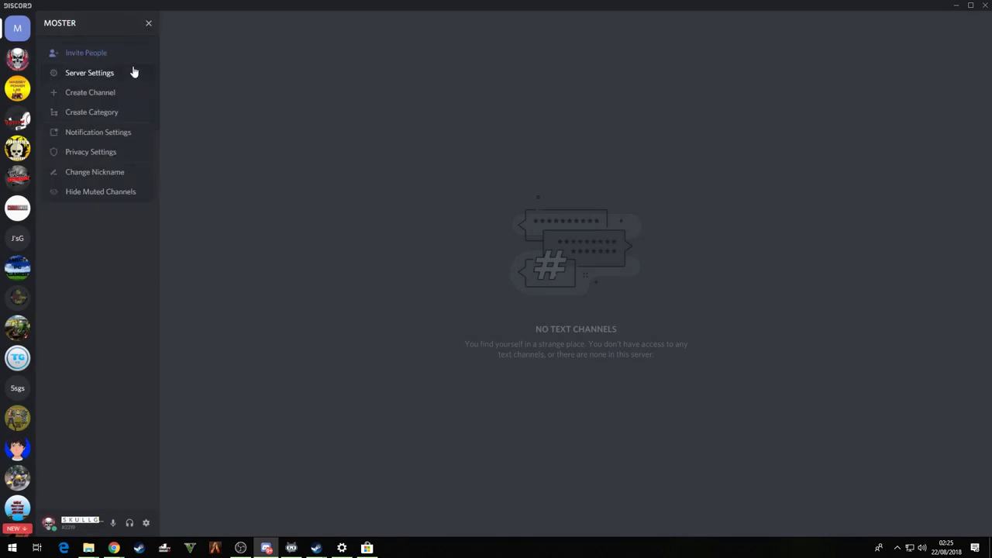
left_click(419, 152)
right_click(81, 175)
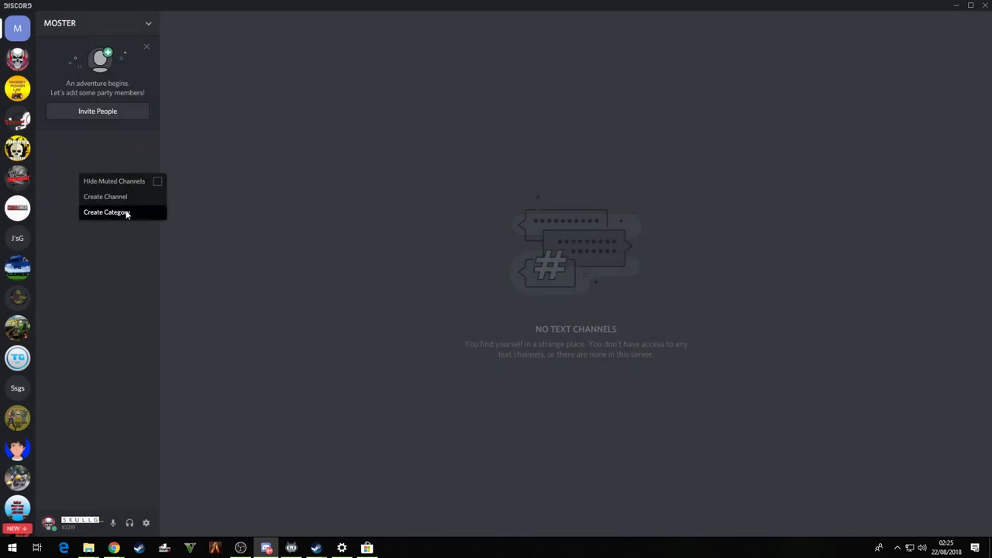
left_click(127, 212)
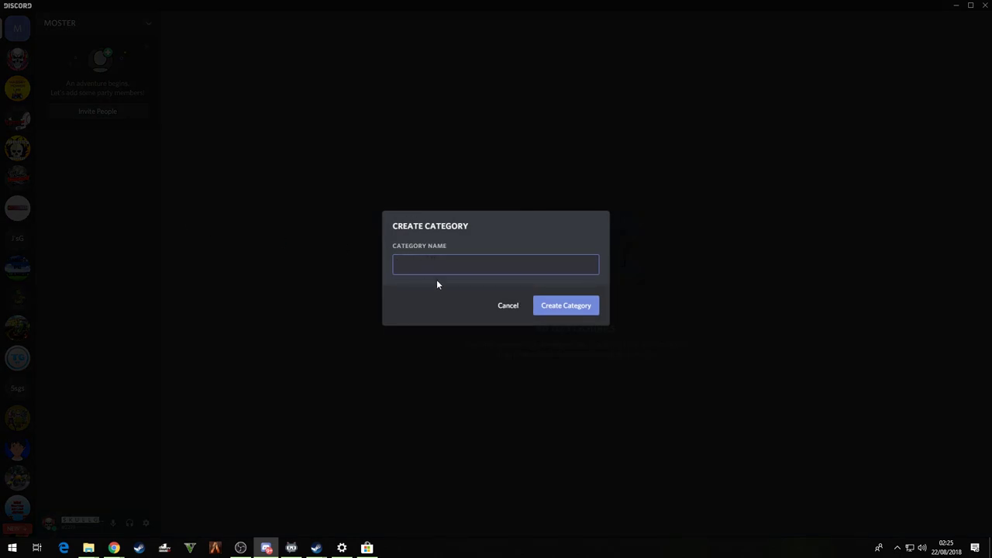
type("WELLCOME PAGE")
key("Return")
Create a text channel named wellcome and move it into the WELLCOME PAGE category.
right_click(112, 210)
left_click(126, 230)
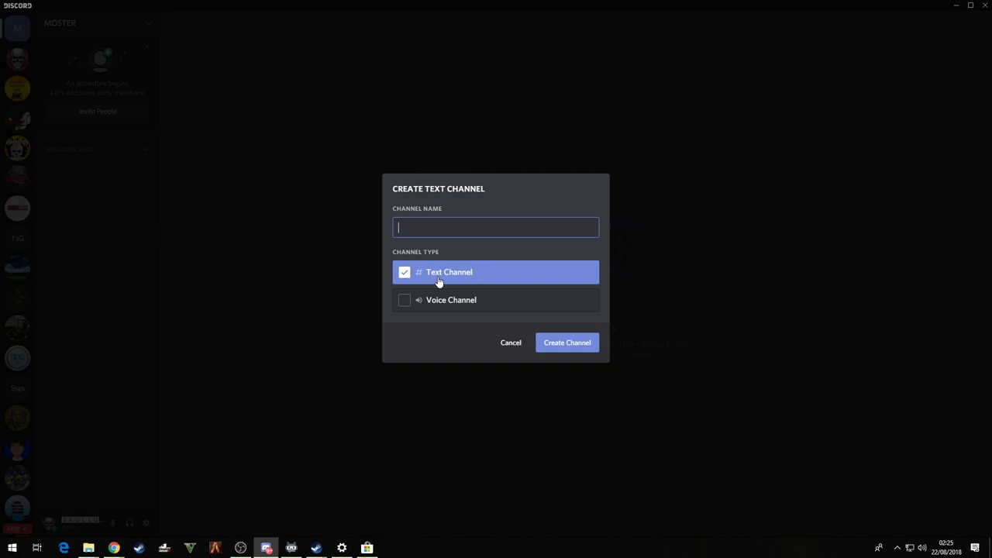
type("wellcome")
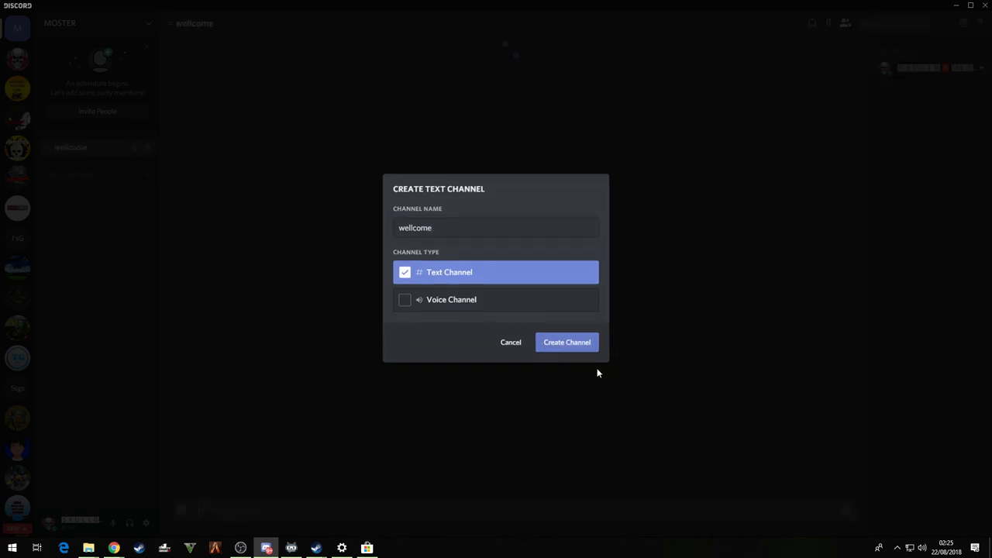
left_click(545, 343)
left_click_drag(58, 150, 81, 180)
Create a text channel named rules and place it below wellcome in the WELLCOME PAGE category.
right_click(92, 212)
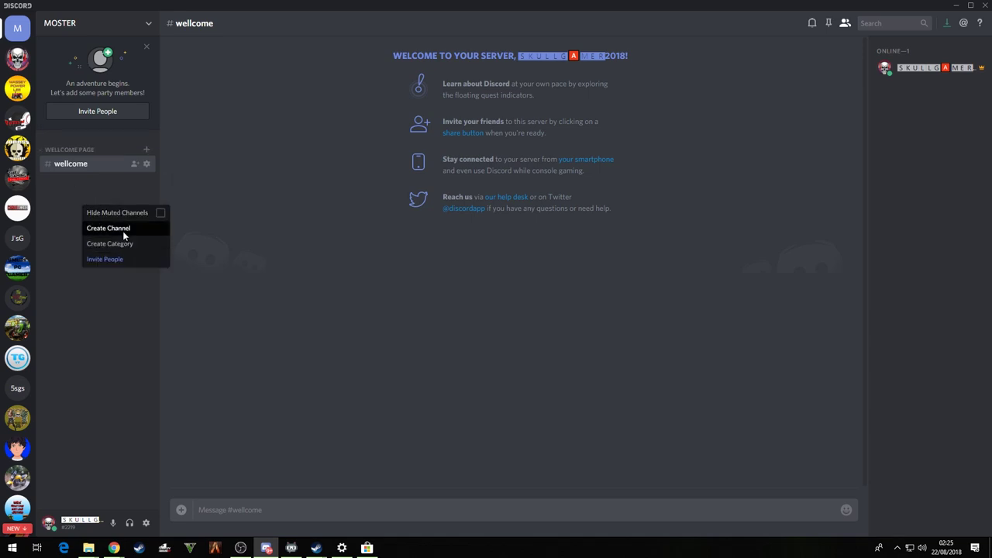
left_click(124, 231)
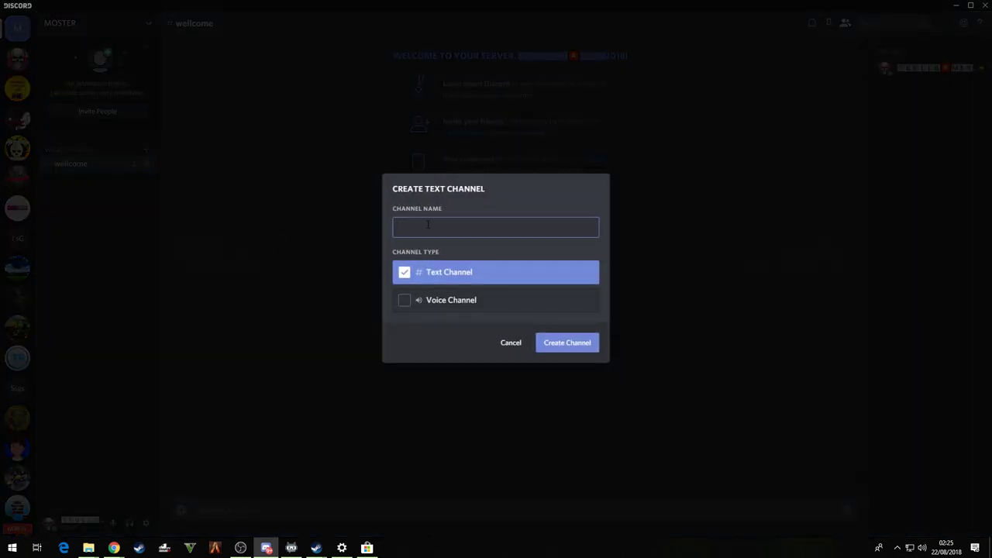
type("rules-")
left_click(565, 343)
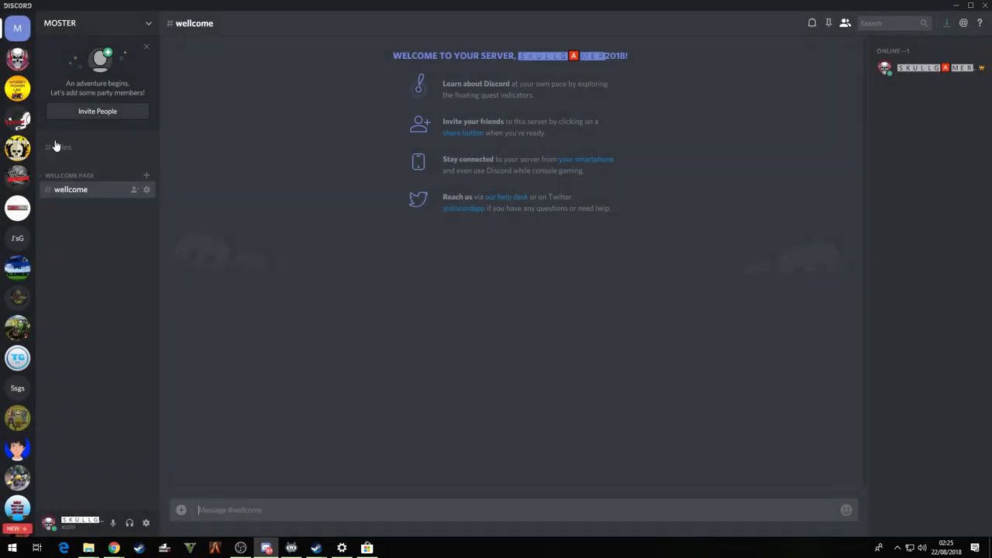
left_click_drag(62, 146, 64, 193)
right_click(67, 220)
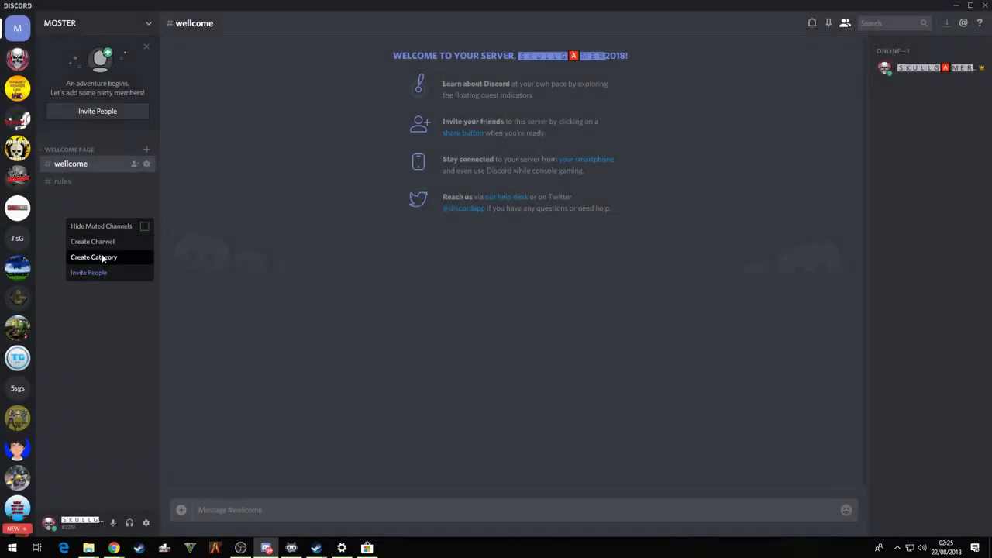
left_click(108, 239)
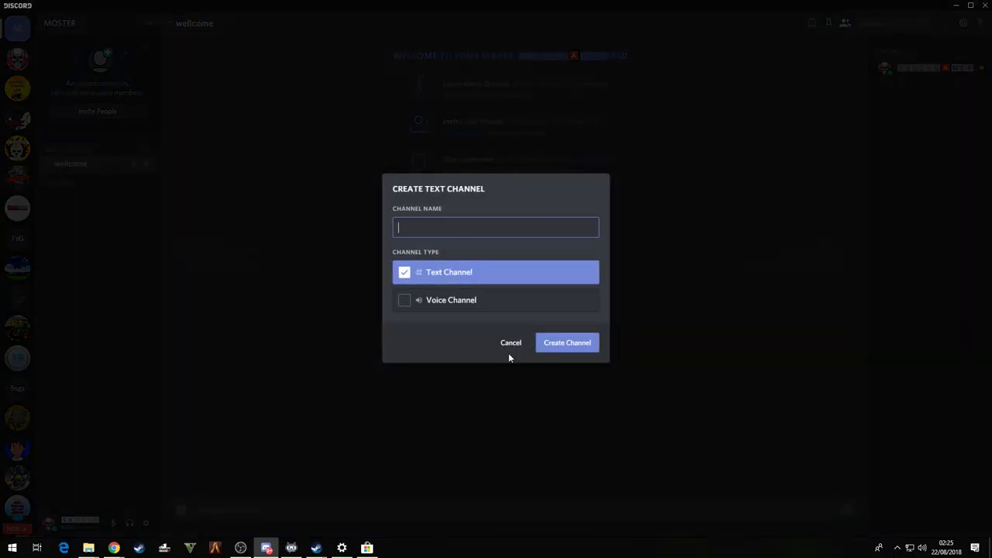
left_click(511, 343)
Create a second category named THE CHAT.
right_click(87, 232)
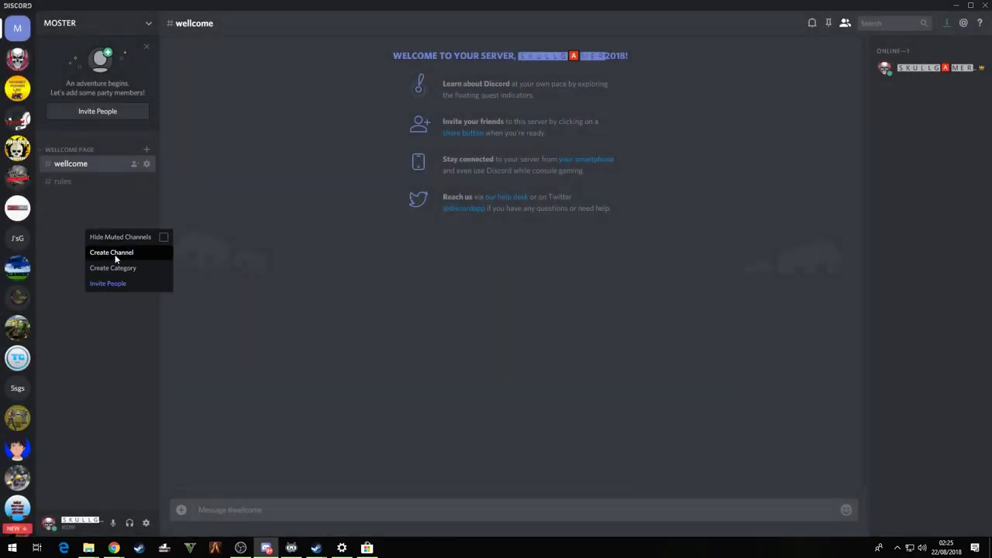
left_click(132, 268)
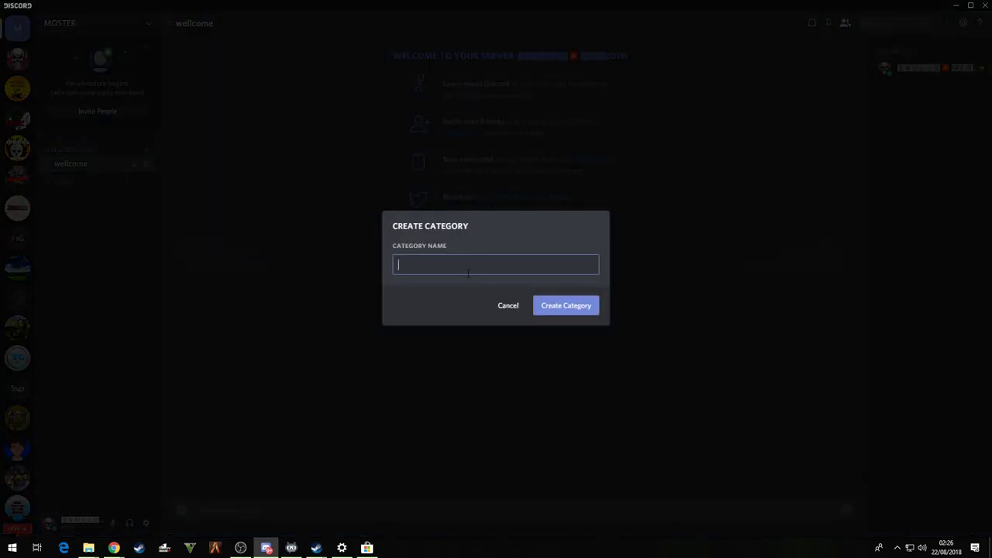
type("THE CHAT")
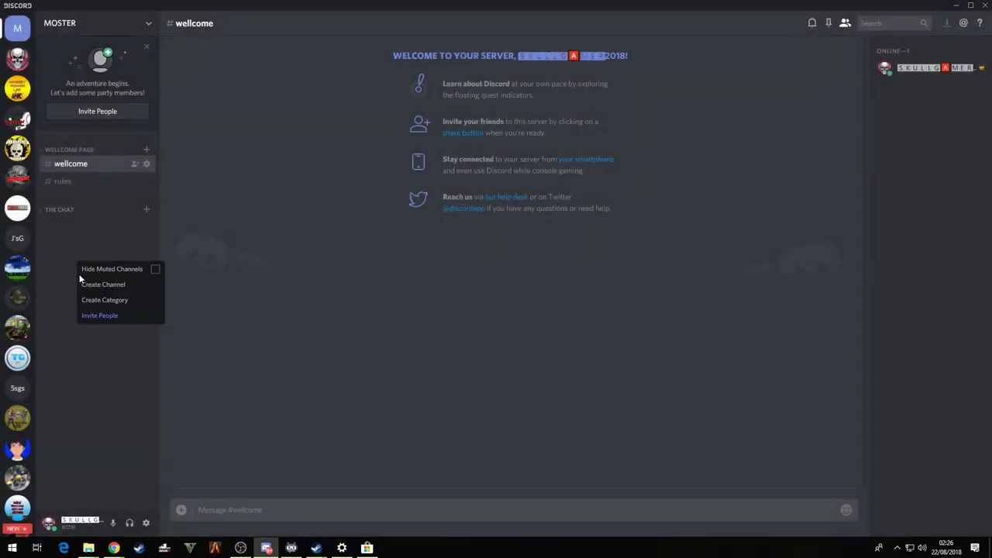
Create a text channel named text-chat and move it into THE CHAT category.
left_click(118, 289)
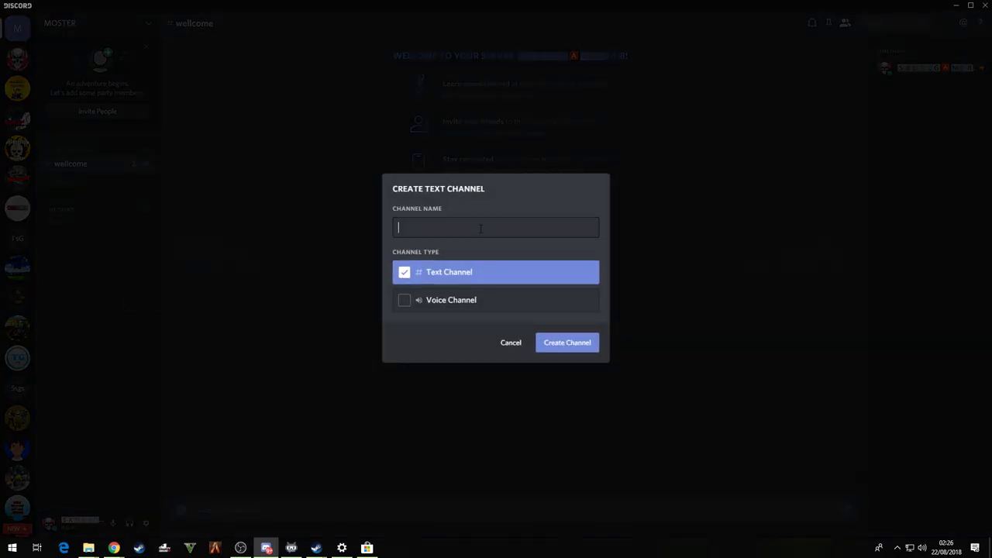
type("text")
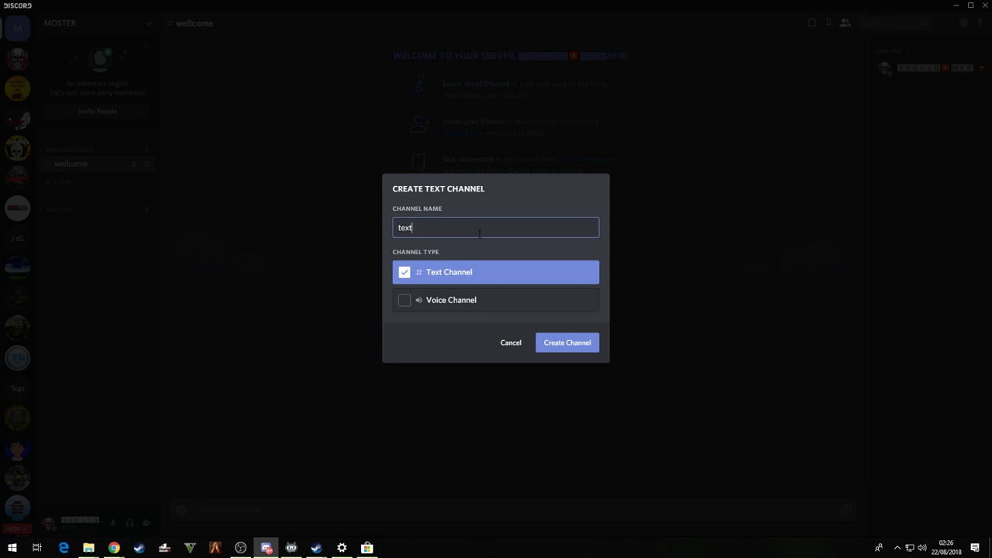
type("-chat-")
left_click(574, 346)
left_click_drag(69, 147, 85, 268)
Create a voice channel named VOICE CHANNEL and place it below text-chat in THE CHAT category.
right_click(85, 267)
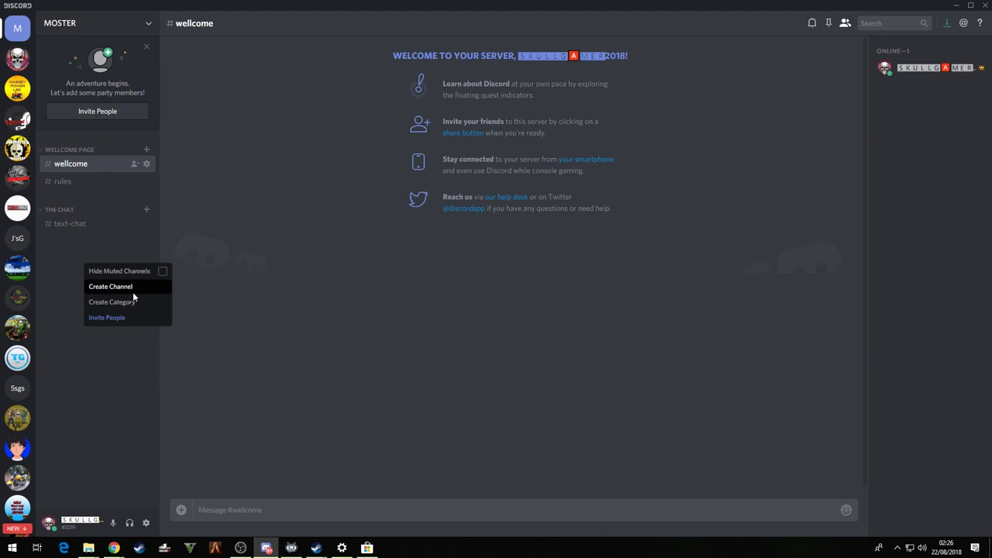
left_click(132, 291)
left_click(410, 304)
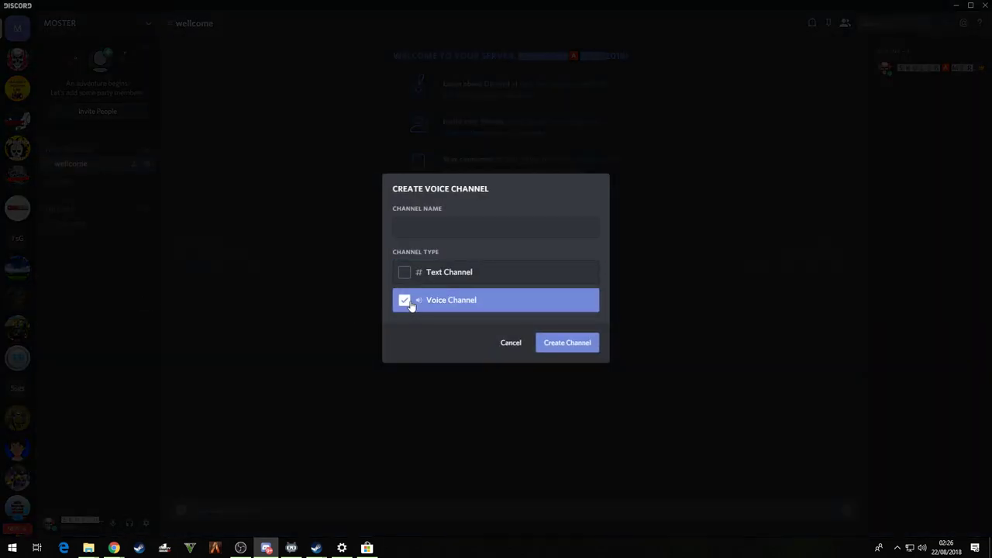
left_click(442, 234)
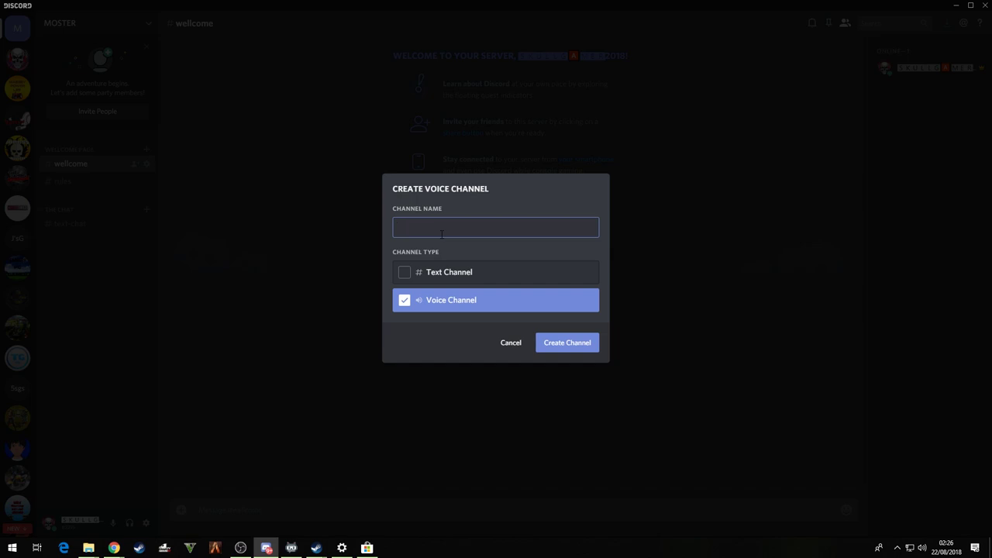
type("VOICE CH")
key("BackSpace")
key("BackSpace")
type("CHANNEL")
left_click(565, 347)
left_click_drag(85, 147, 112, 253)
Create a third category named ADMIN ROOM.
right_click(75, 348)
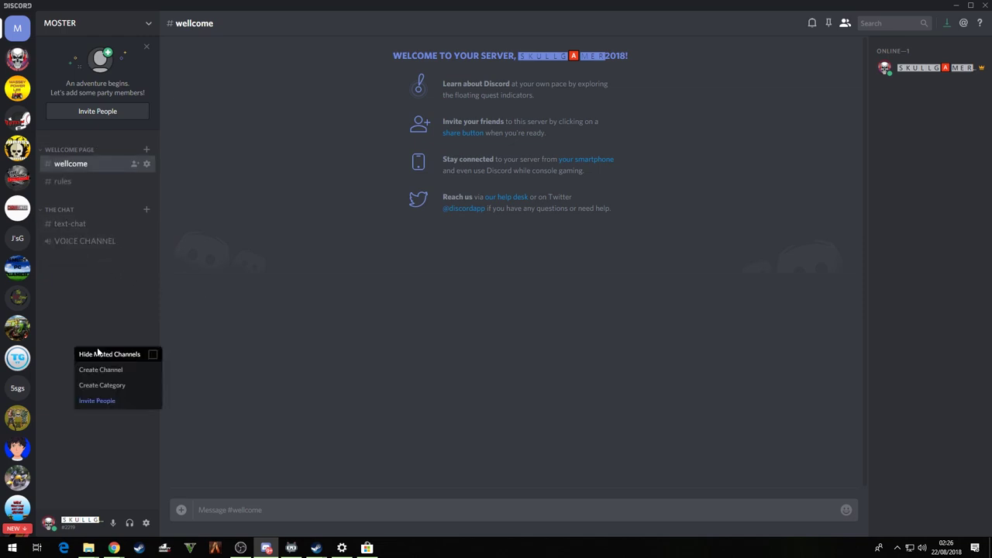
left_click(121, 386)
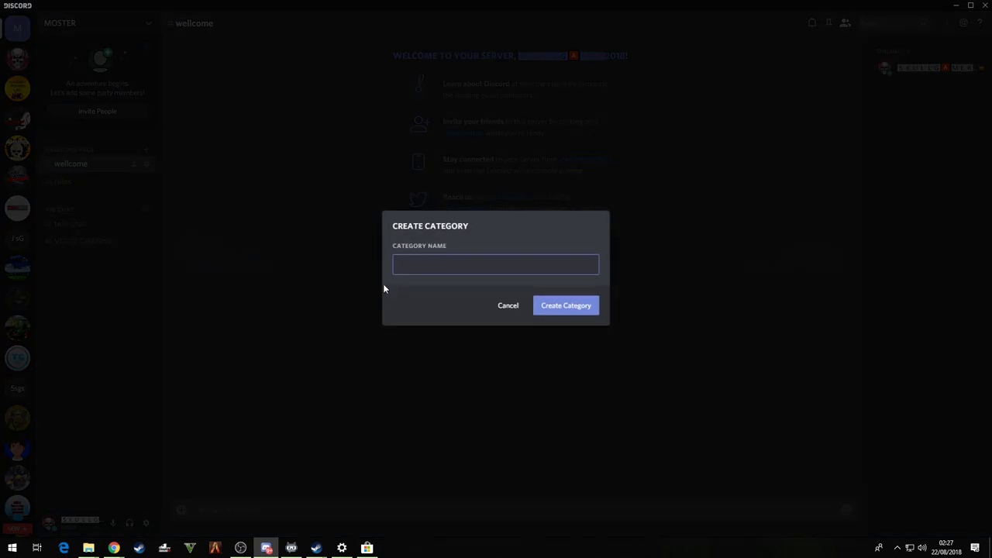
type("ADMIN ROOM")
key("Return")
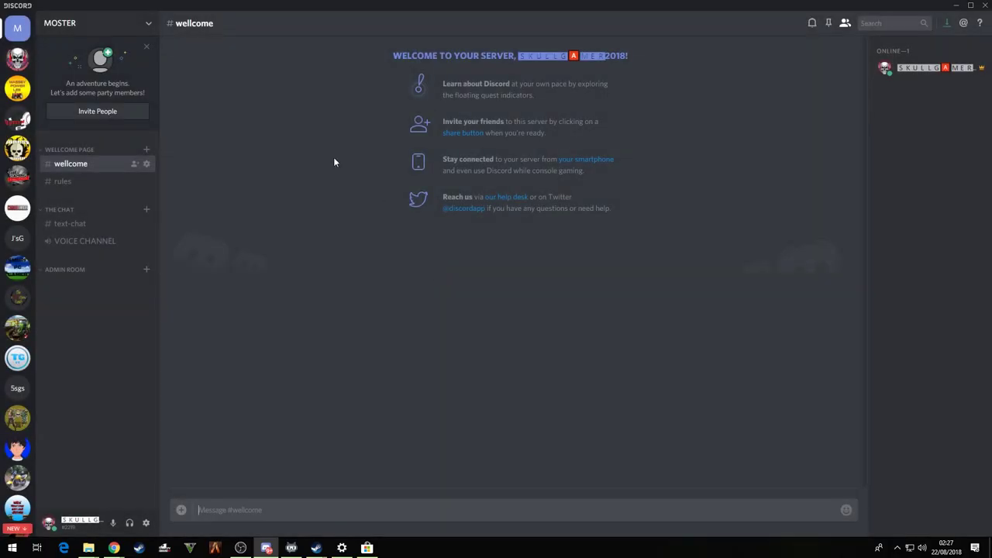
Create a text channel named admin-chat and move it into the ADMIN ROOM category.
right_click(47, 357)
left_click(95, 379)
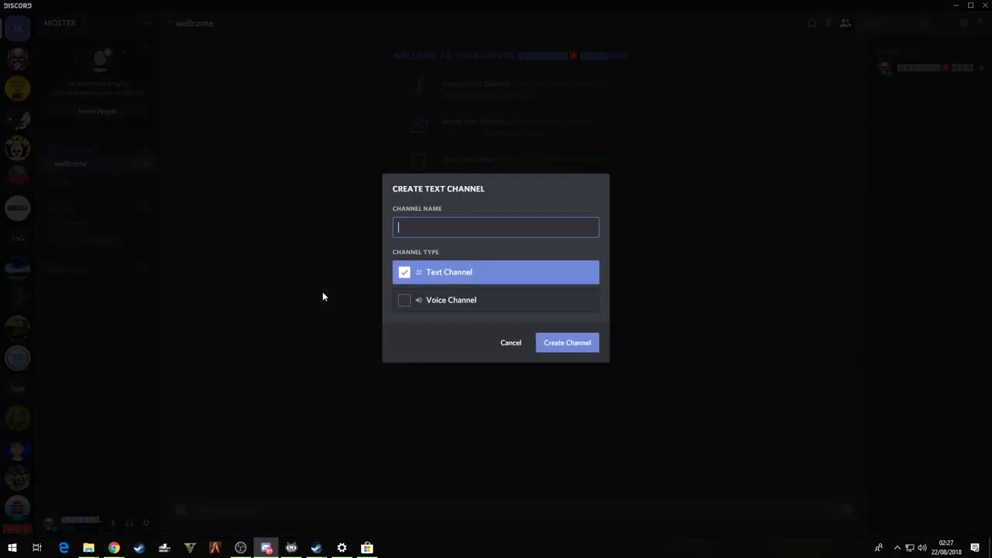
type("admin-chat-")
key("Return")
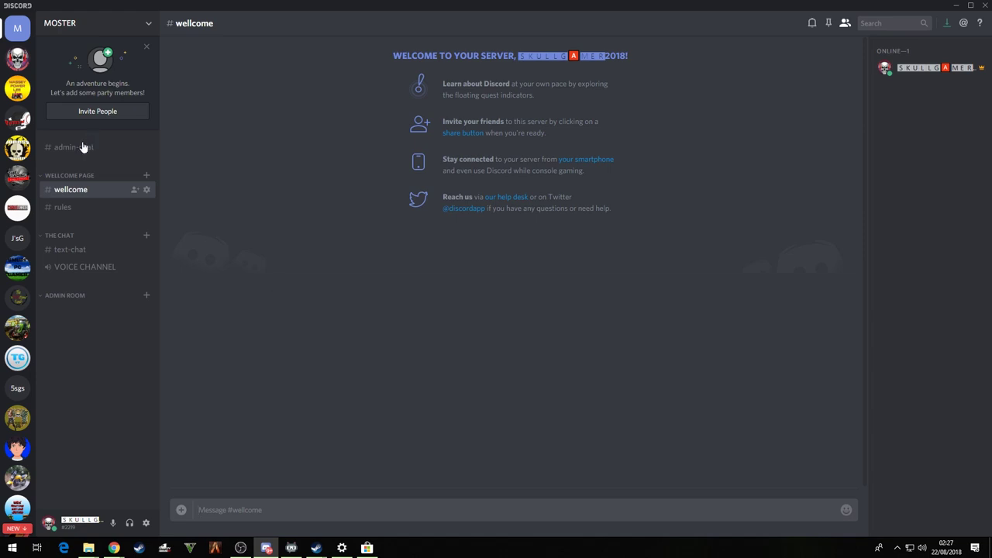
left_click_drag(80, 153, 95, 305)
Create a voice channel named ADMIN VOICE and place it below admin-chat in the ADMIN ROOM category.
right_click(94, 335)
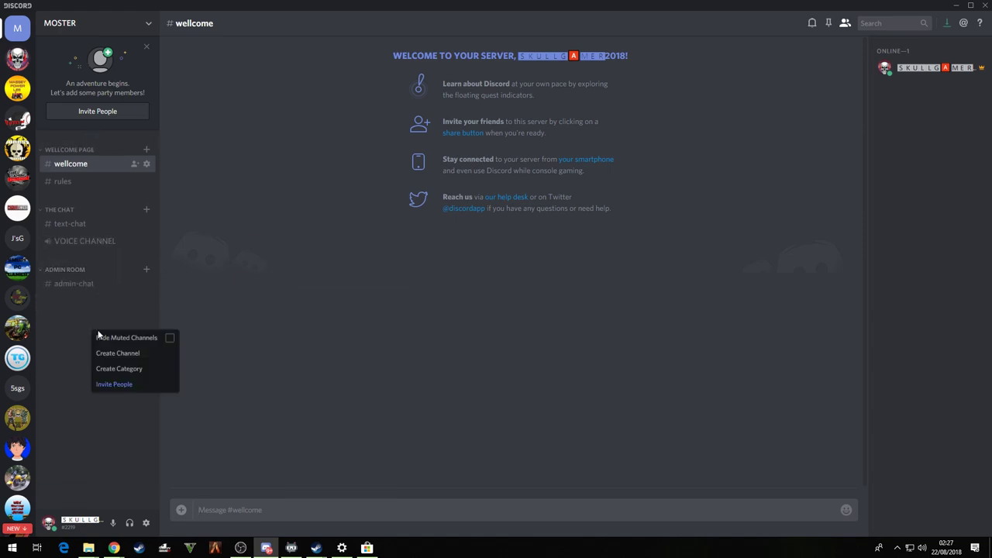
left_click(136, 354)
left_click(410, 302)
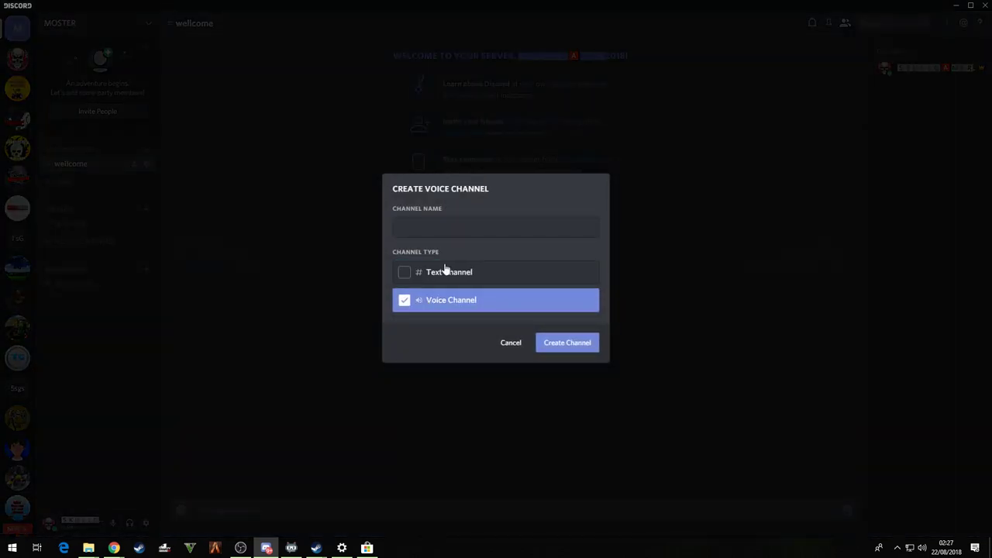
left_click(441, 233)
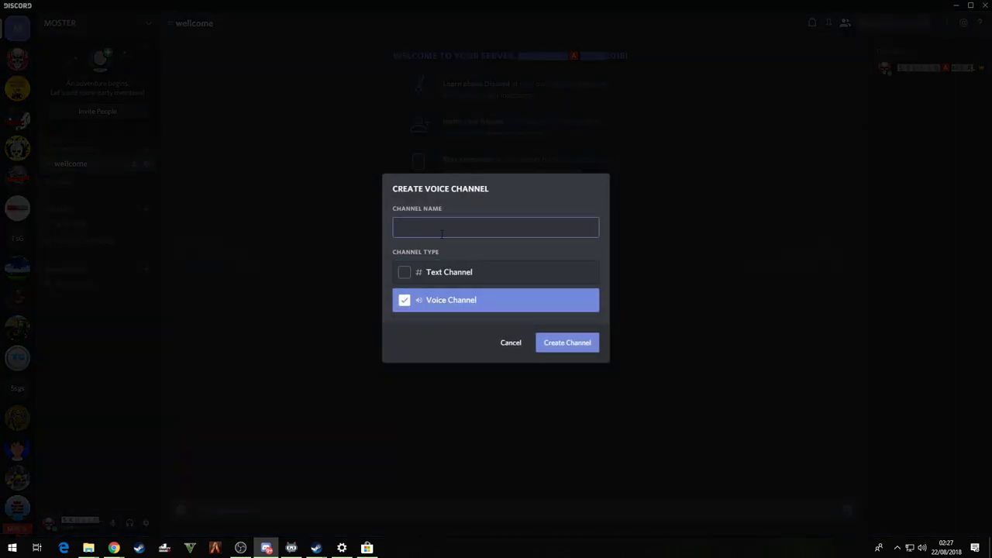
type("ADMIN VOICE")
left_click(562, 345)
left_click_drag(86, 153, 82, 316)
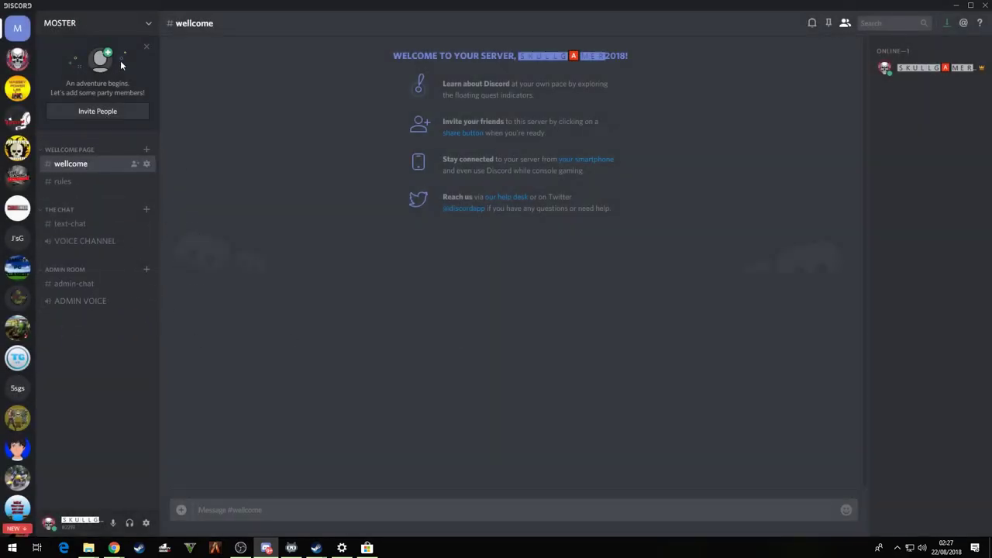
left_click(147, 29)
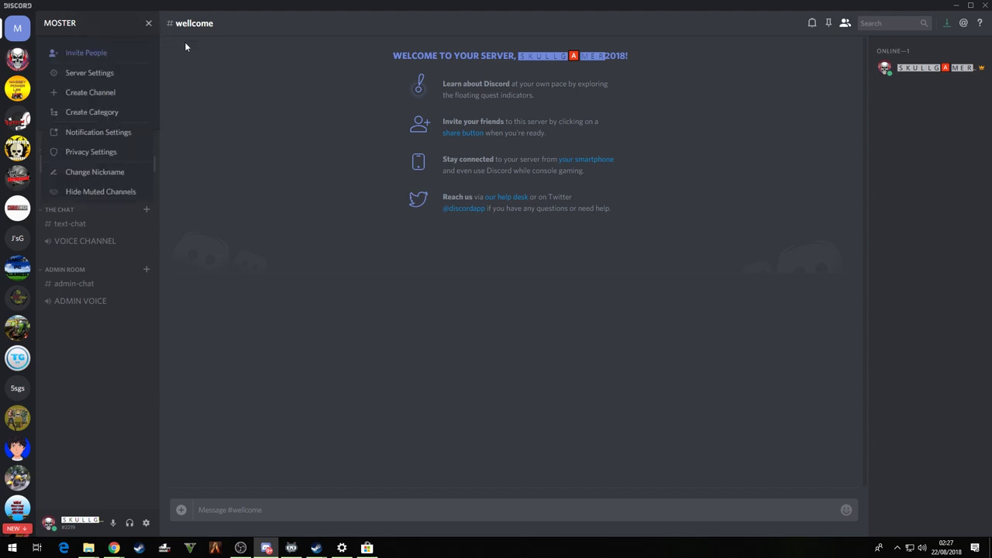
left_click(100, 73)
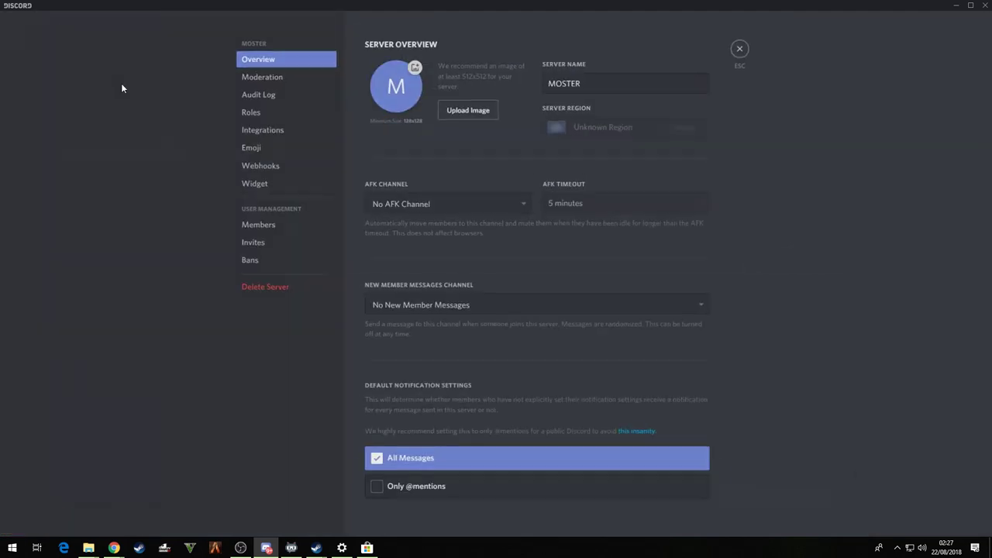
left_click(263, 115)
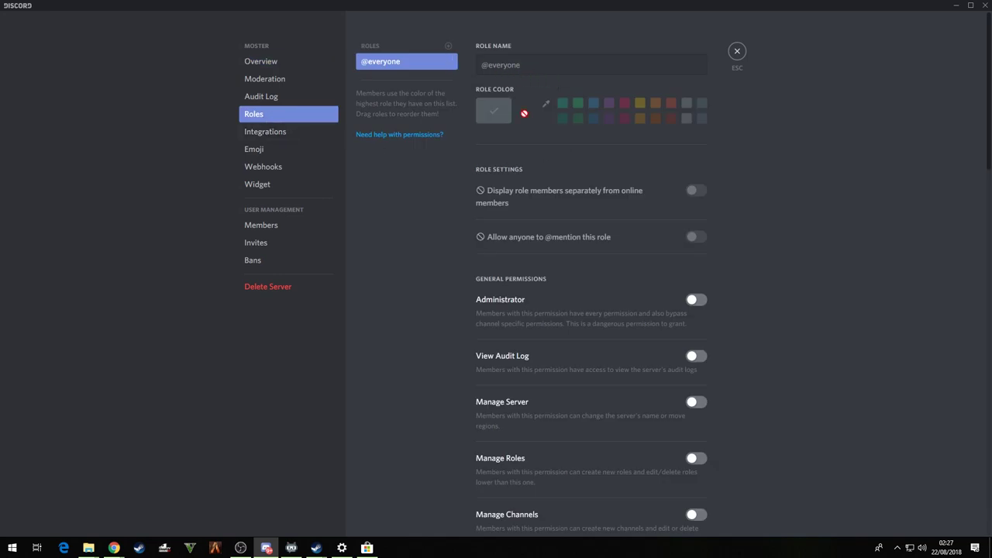
scroll(667, 264, "down", 2)
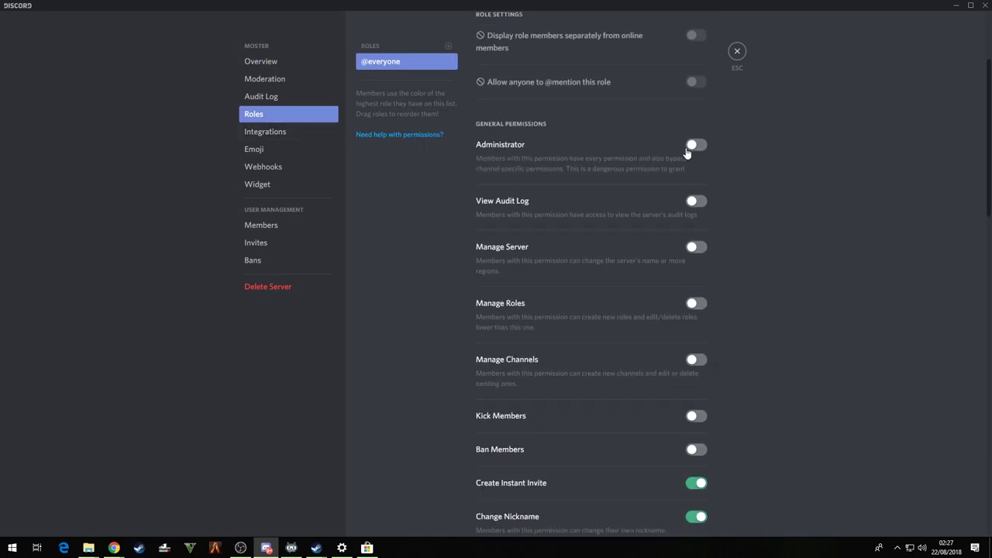
scroll(686, 155, "down", 2)
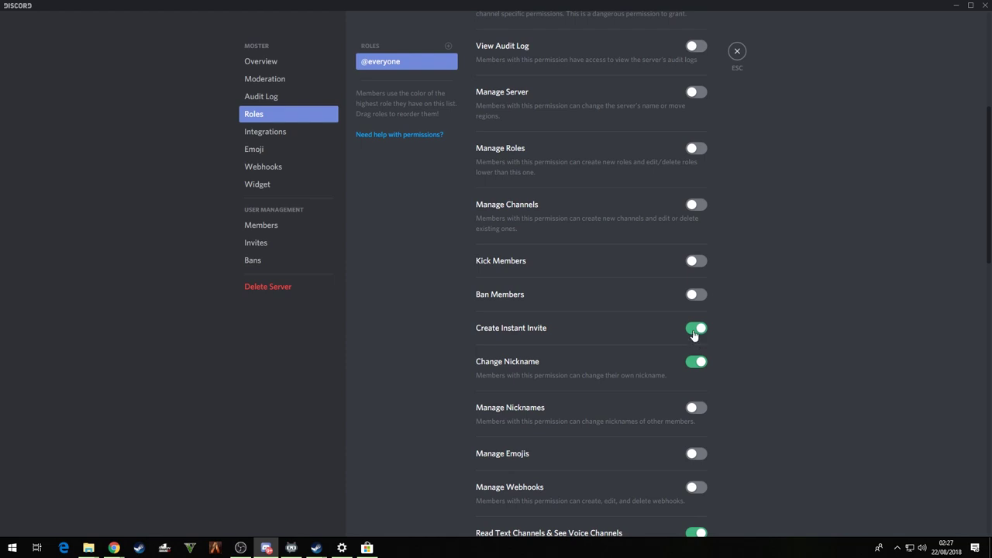
left_click(694, 330)
left_click(696, 362)
scroll(748, 397, "down", 2)
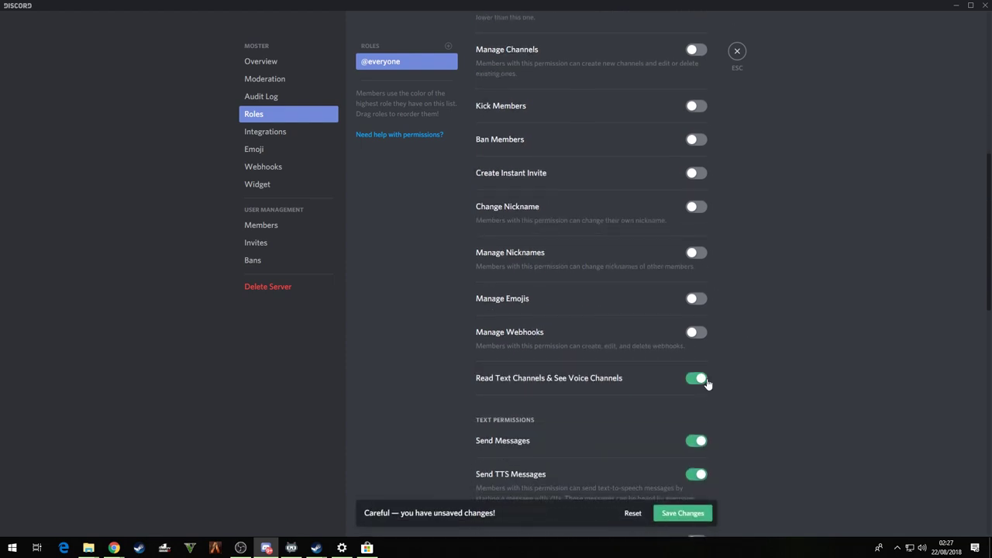
scroll(707, 385, "down", 2)
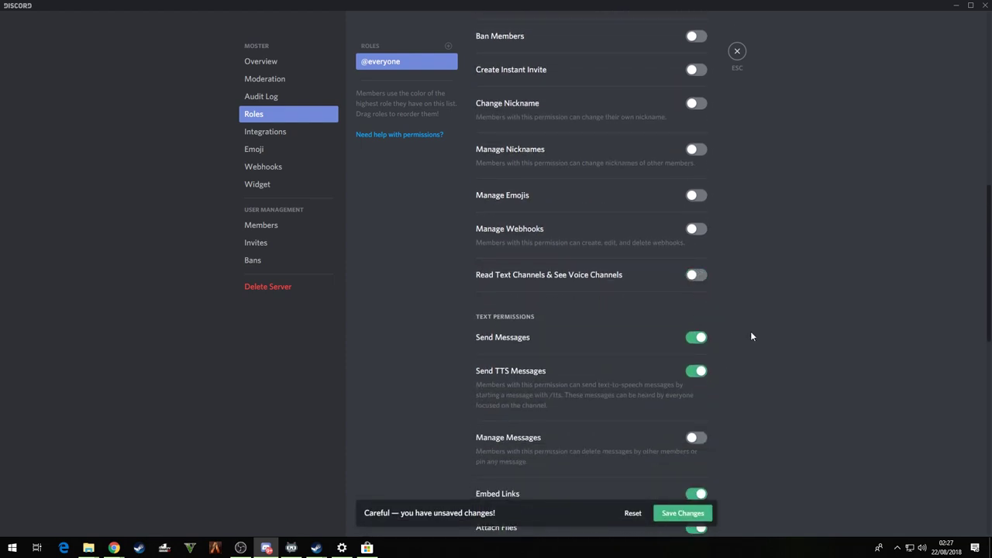
scroll(750, 333, "down", 2)
left_click(699, 269)
scroll(713, 326, "down", 3)
left_click(695, 235)
left_click(696, 303)
left_click(696, 268)
left_click(696, 336)
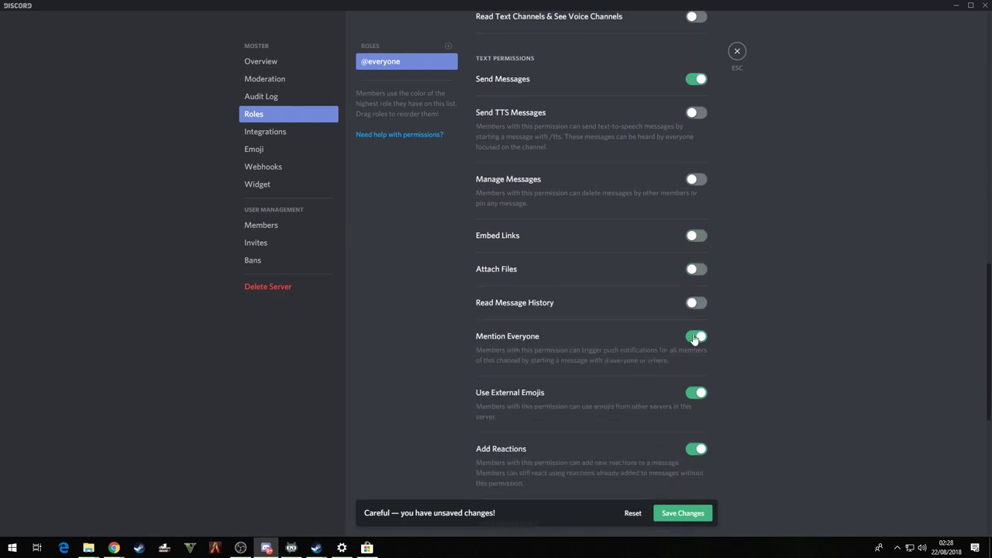
left_click(696, 393)
left_click(696, 449)
scroll(737, 448, "down", 4)
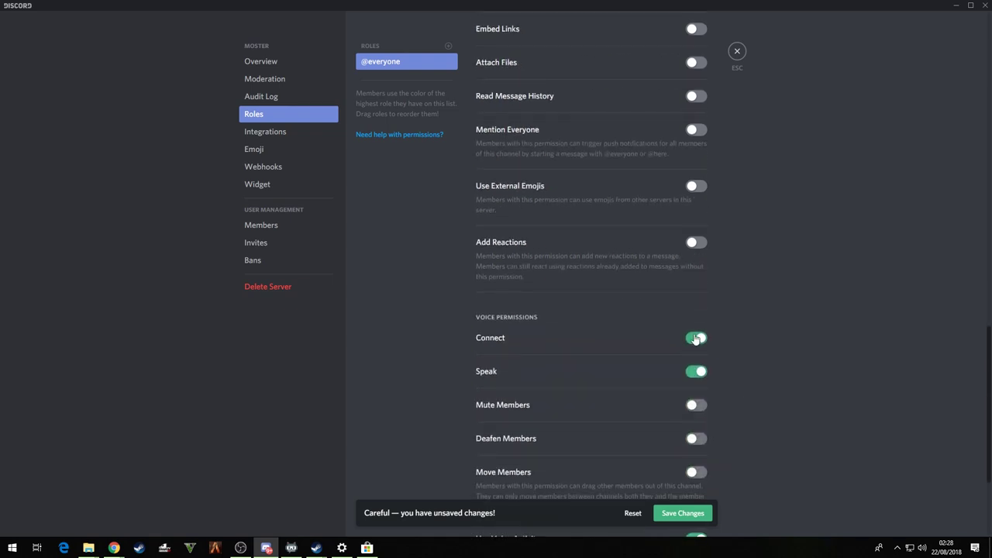
left_click(695, 372)
scroll(733, 419, "down", 3)
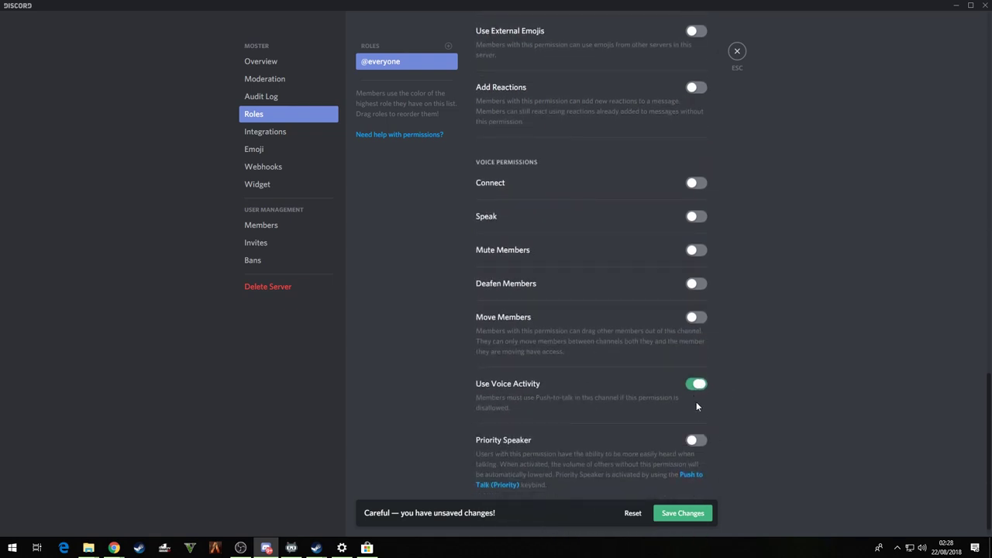
left_click(696, 384)
scroll(724, 445, "down", 1)
left_click(682, 514)
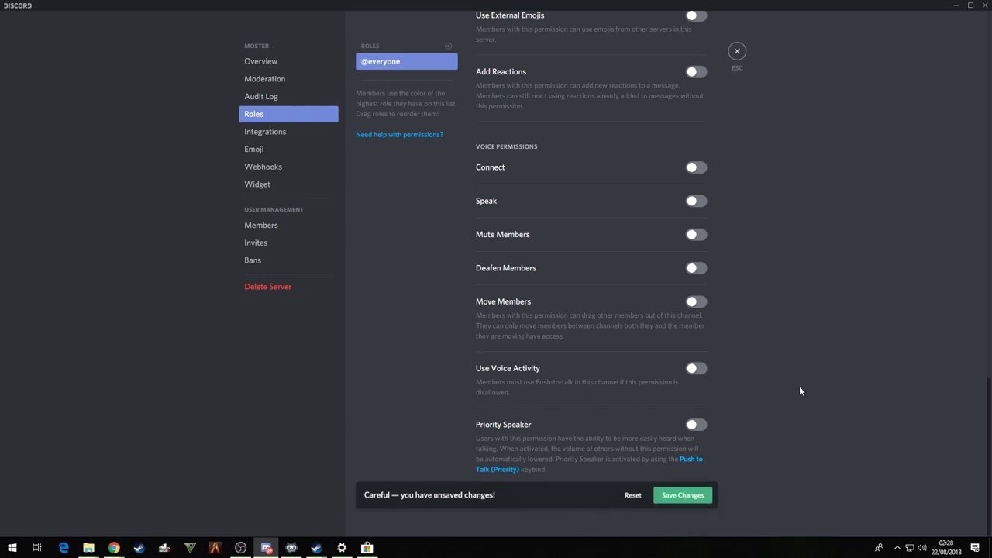
Create a role named ADMIN with the Administrator permission enabled and a teal role color.
scroll(783, 358, "up", 20)
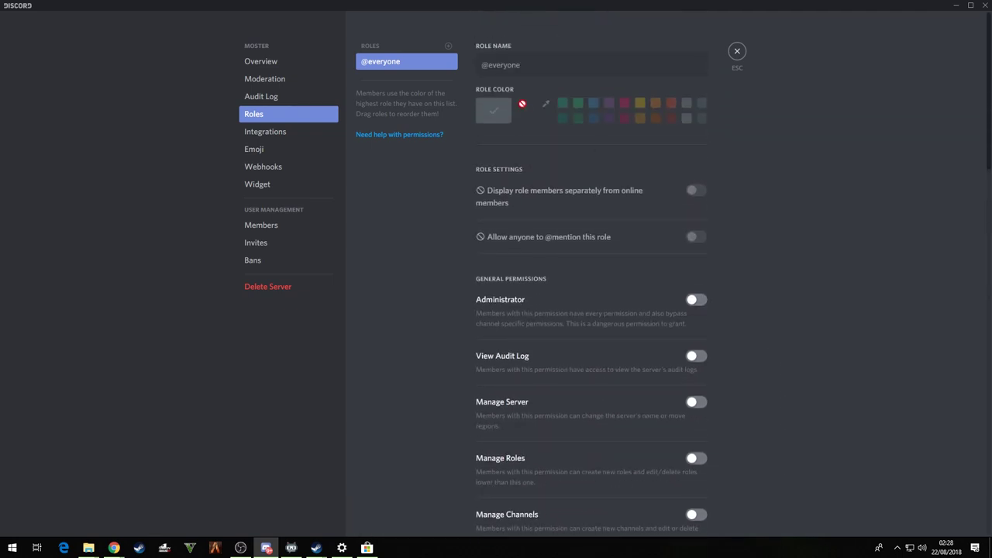
left_click(448, 46)
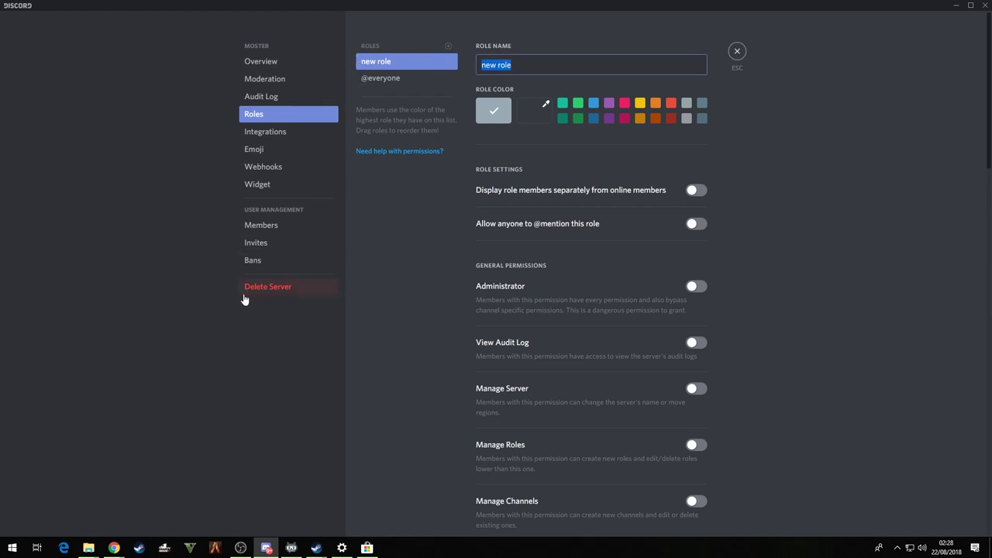
type("A")
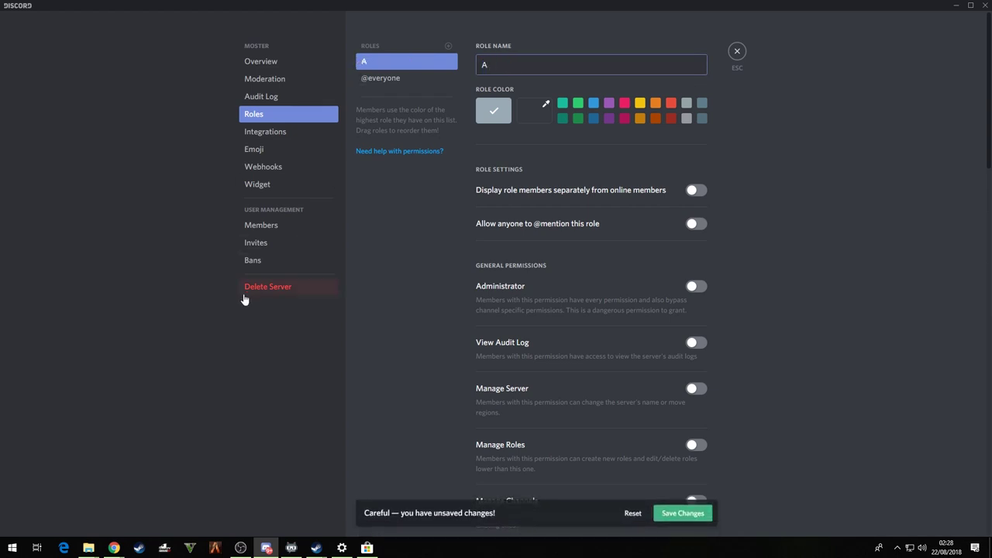
type("DMIN")
left_click(695, 287)
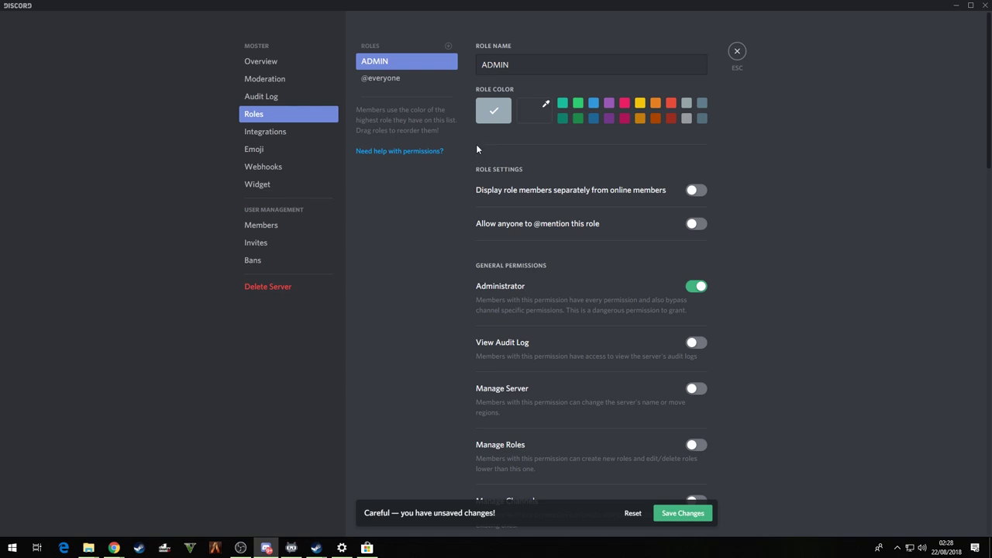
left_click(562, 103)
Create a second role named GAMERS and give it a blue role color.
left_click(447, 47)
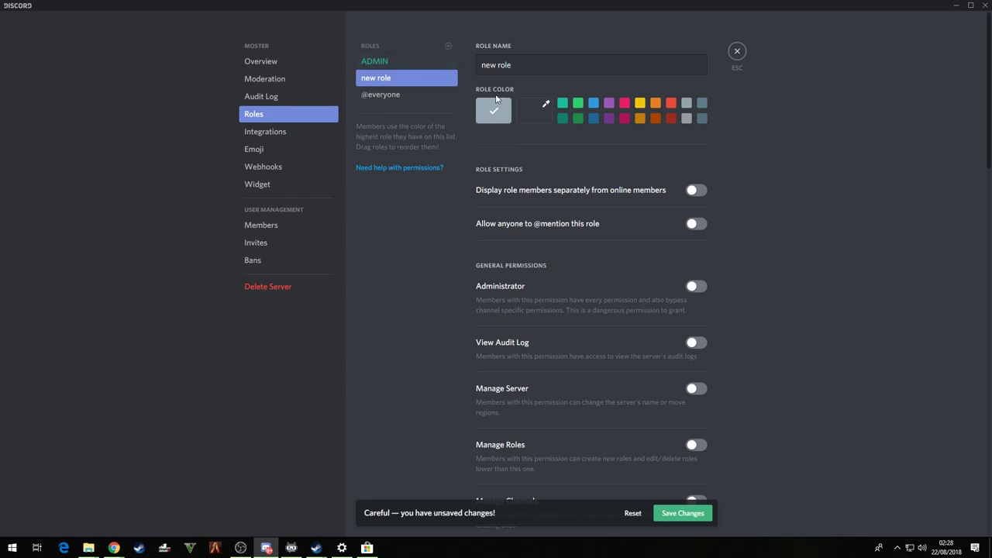
key("Tab")
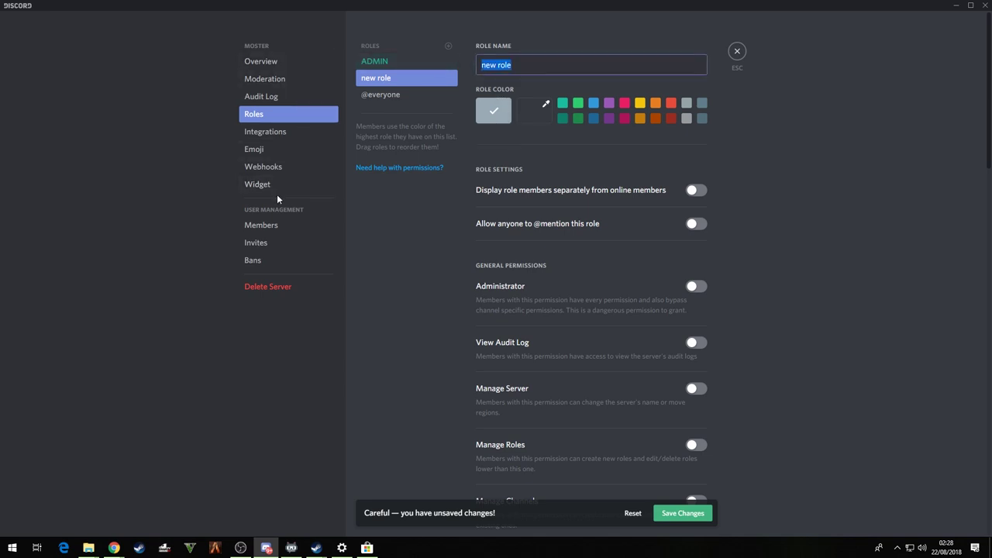
type("GAMERS")
left_click(593, 102)
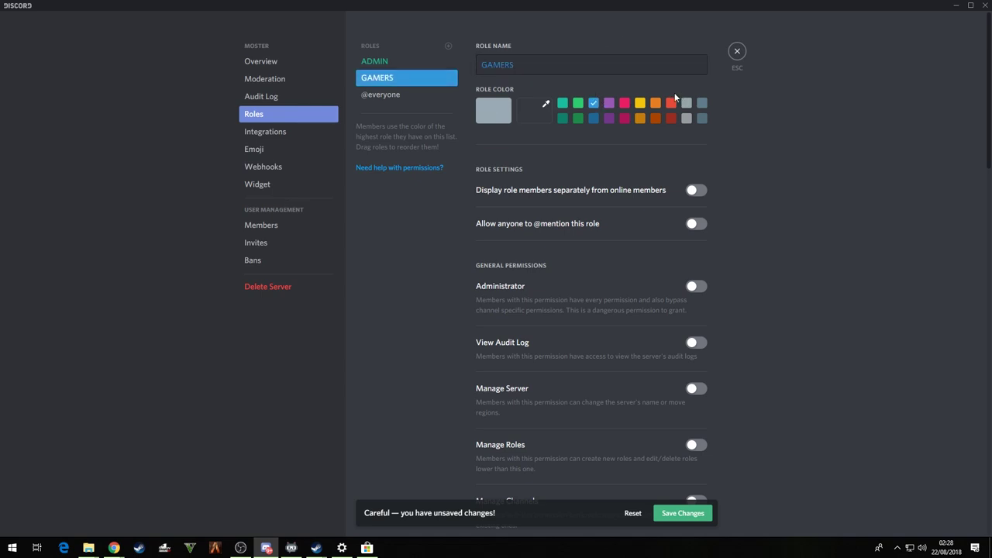
Create a third role named YOUTUBE ADMINS.
left_click(448, 45)
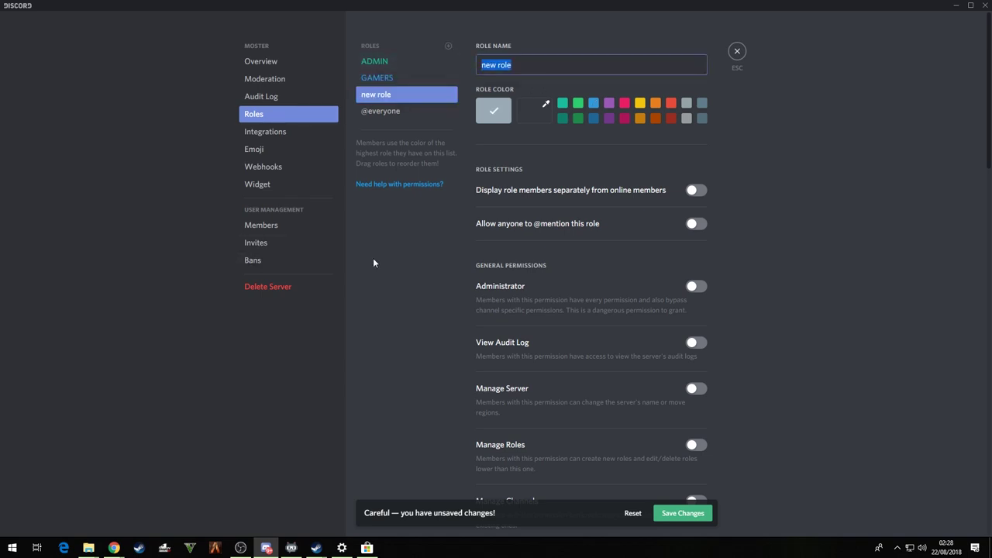
type("YOUTUBE")
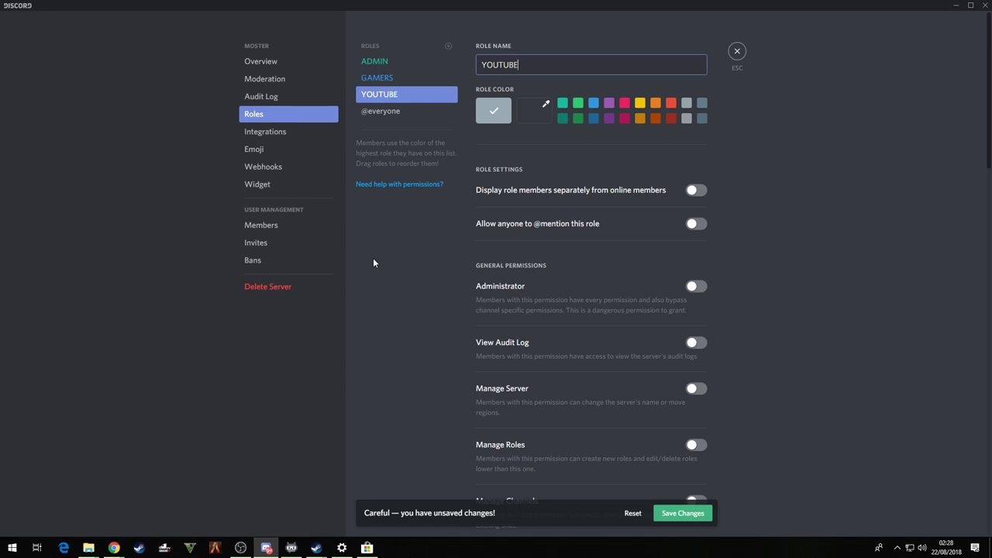
type(" ADMINS")
Enable Read Text Channels & See Voice Channels, Embed Links, Attach Files and Read Message History for the GAMERS role.
left_click(403, 77)
scroll(734, 220, "down", 4)
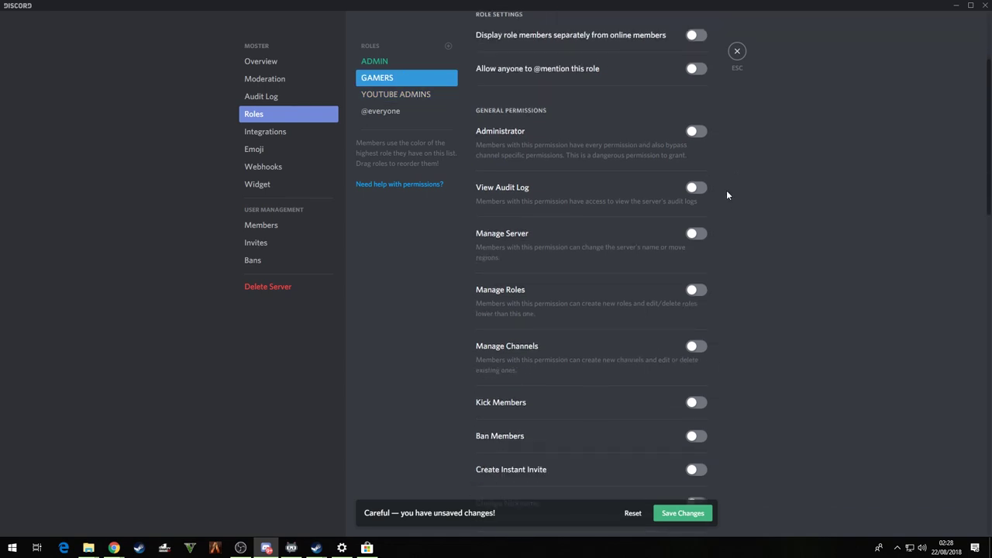
scroll(721, 197, "down", 4)
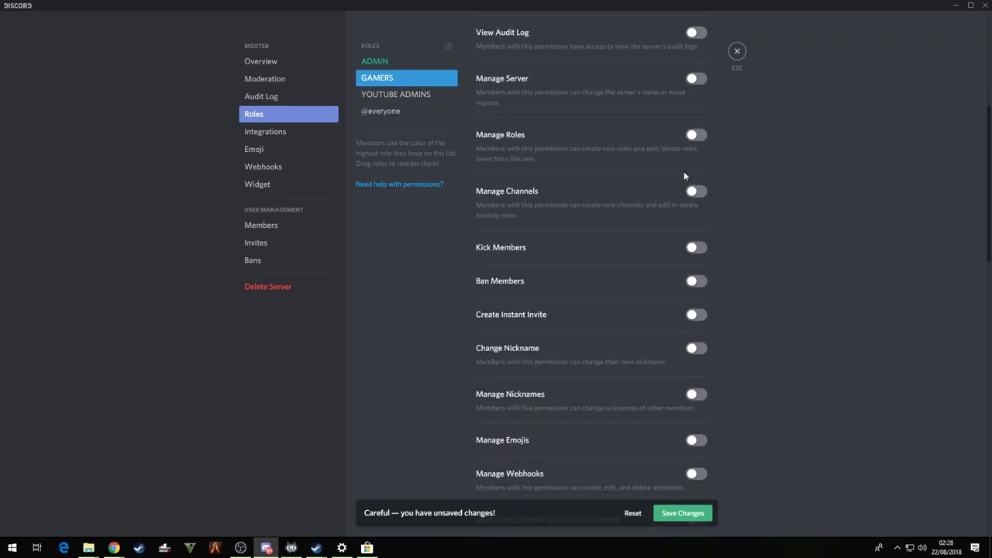
scroll(675, 289, "down", 8)
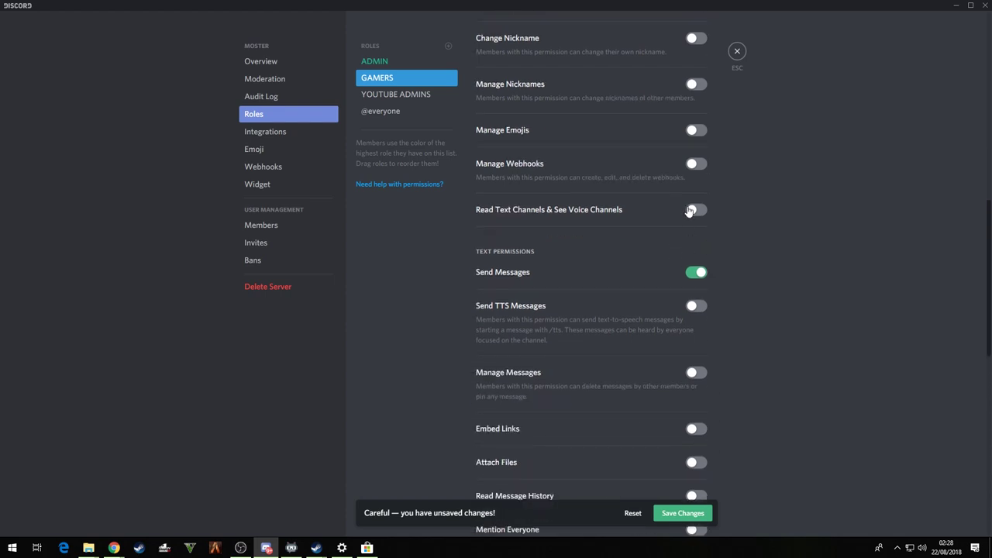
left_click(695, 210)
scroll(568, 248, "down", 4)
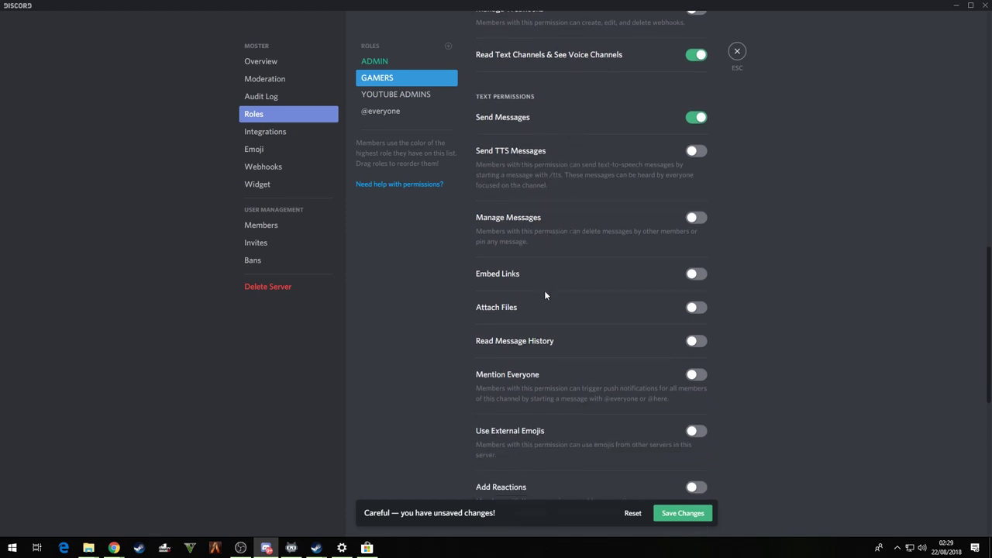
left_click(698, 275)
scroll(733, 326, "down", 3)
left_click(696, 238)
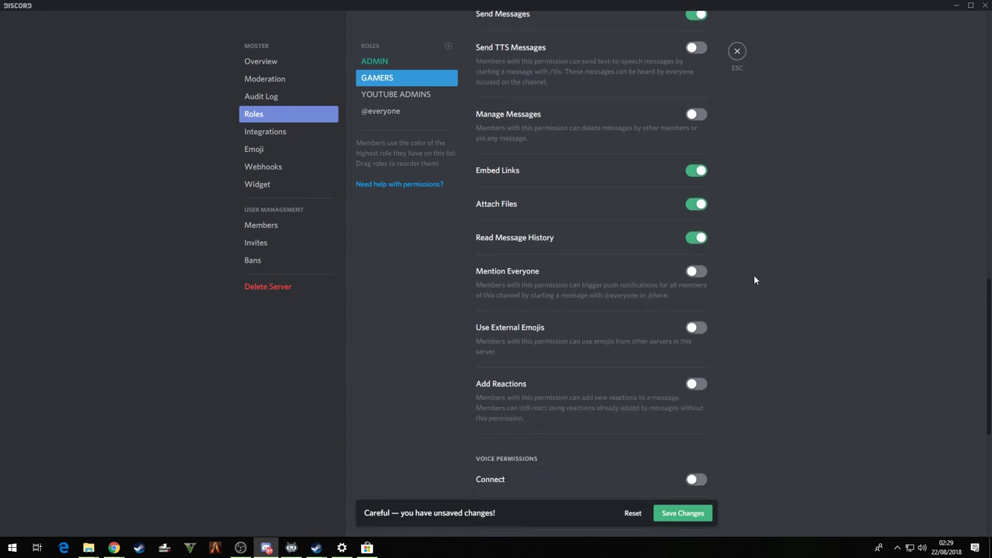
Enable Use External Emojis, Add Reactions, Connect and Speak for the GAMERS role.
scroll(740, 283, "down", 1)
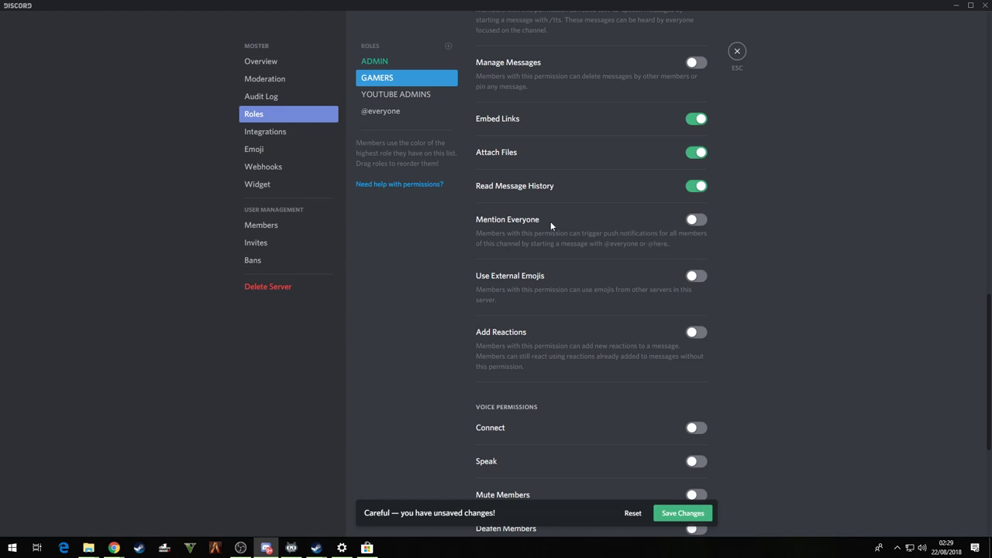
scroll(561, 223, "down", 2)
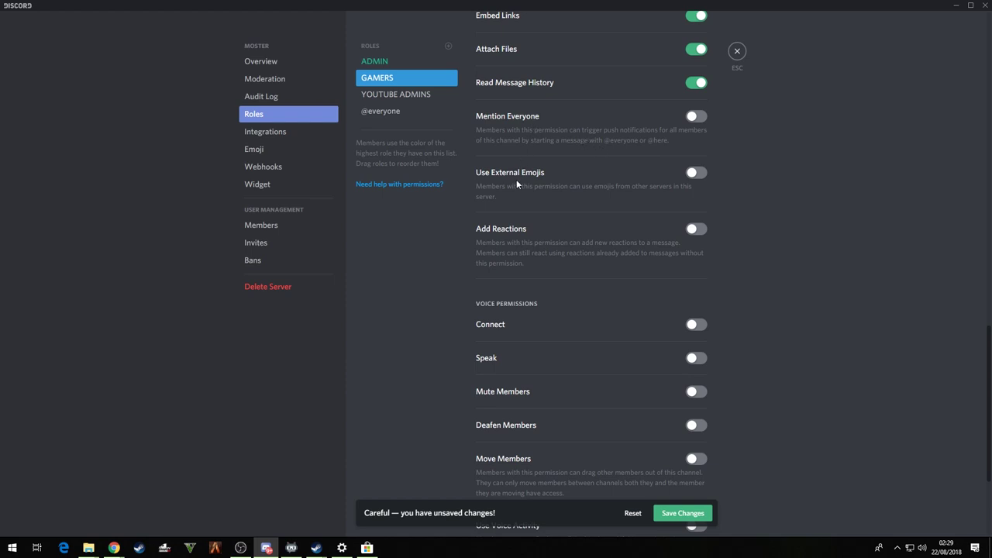
left_click(700, 175)
left_click(702, 231)
scroll(783, 243, "down", 3)
left_click(698, 206)
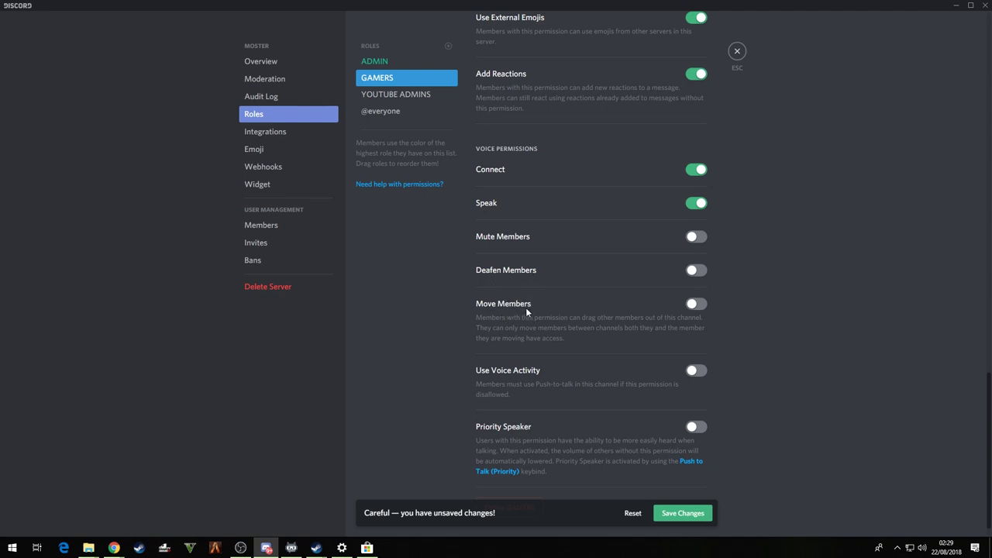
scroll(534, 310, "down", 1)
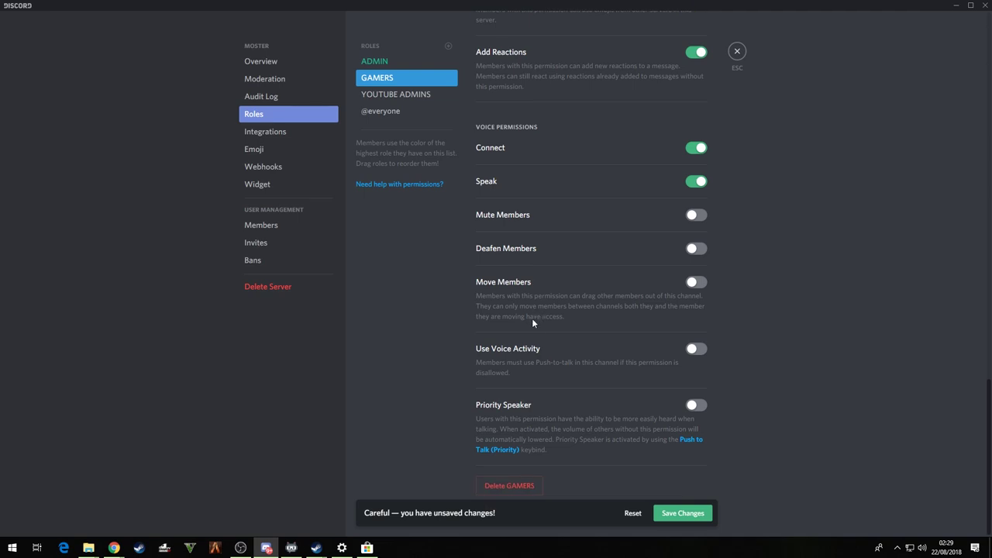
Set the YOUTUBE ADMINS role to display its members separately from online members.
left_click(410, 95)
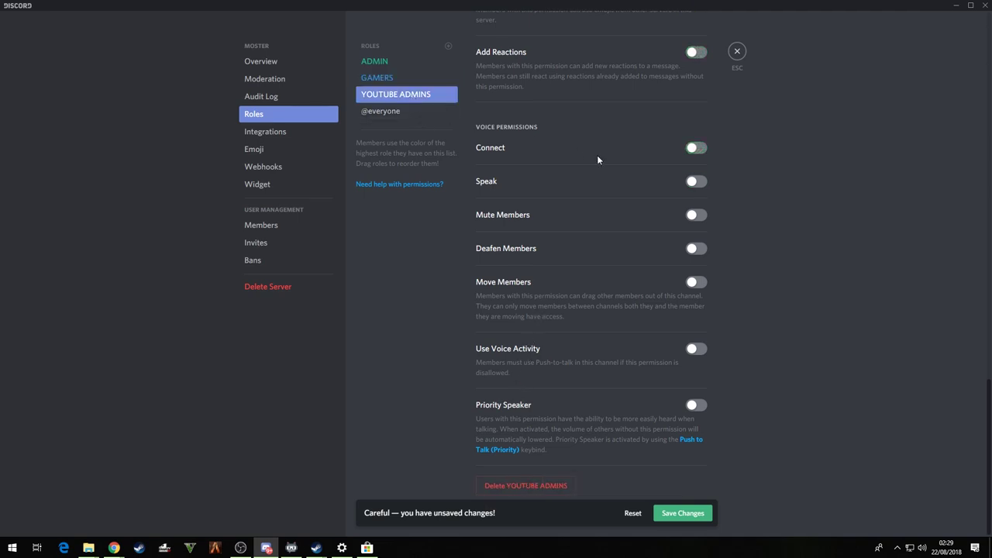
scroll(599, 159, "up", 3)
scroll(599, 161, "up", 12)
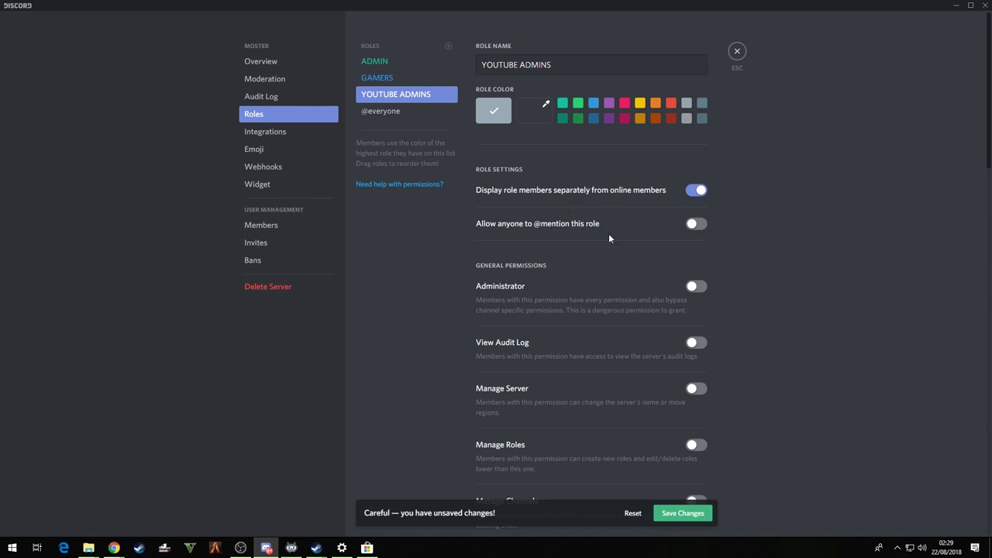
left_click(389, 78)
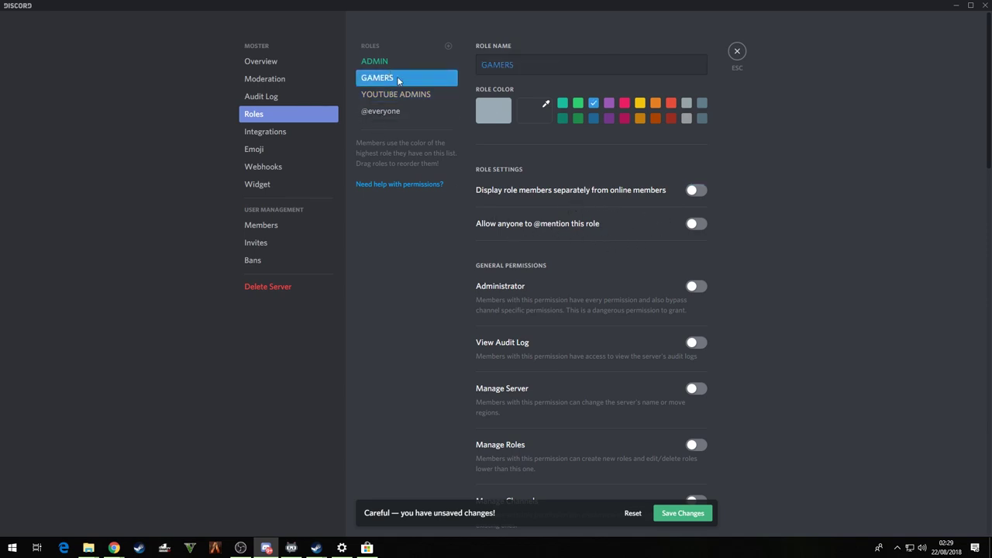
left_click(695, 190)
left_click(701, 225)
Enable Kick Members, Change Nickname, Manage Nicknames and Manage Emojis for the YOUTUBE ADMINS role.
left_click(426, 99)
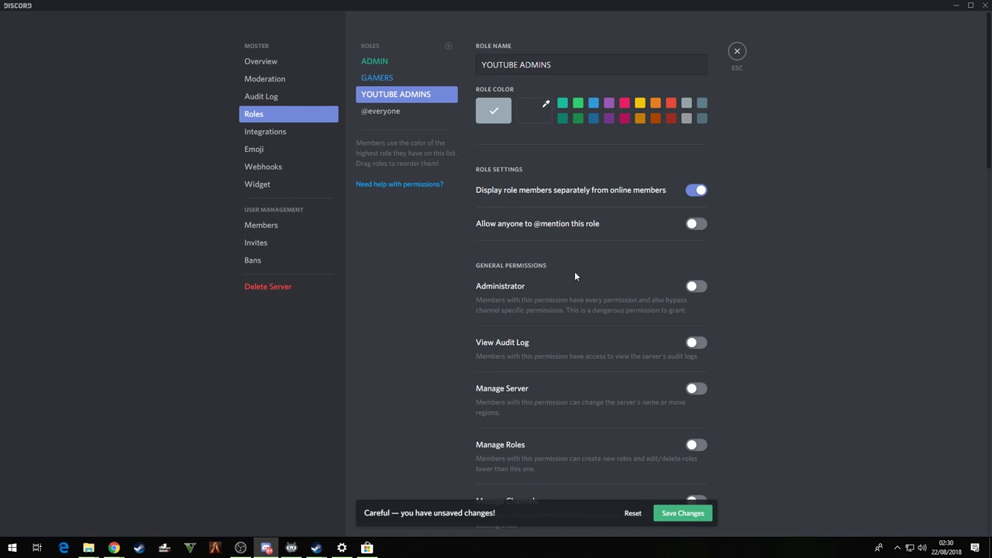
scroll(575, 276, "down", 1)
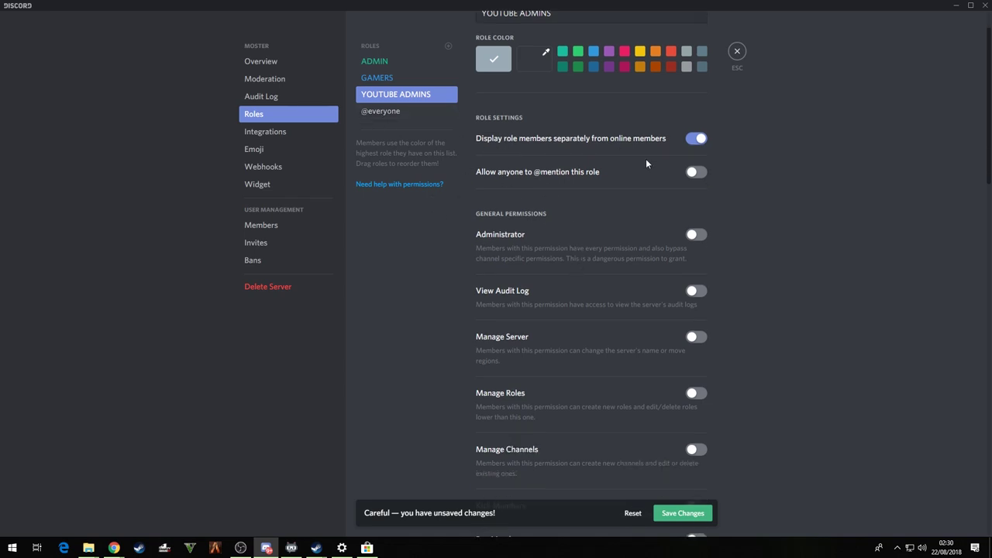
scroll(632, 240, "down", 2)
scroll(632, 240, "down", 2)
scroll(630, 237, "down", 1)
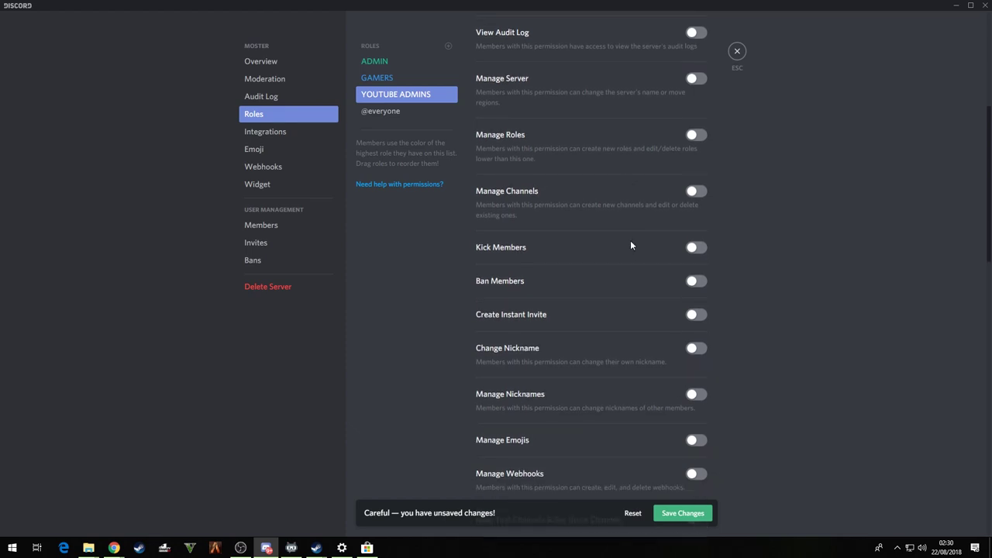
left_click(698, 249)
scroll(696, 292, "down", 1)
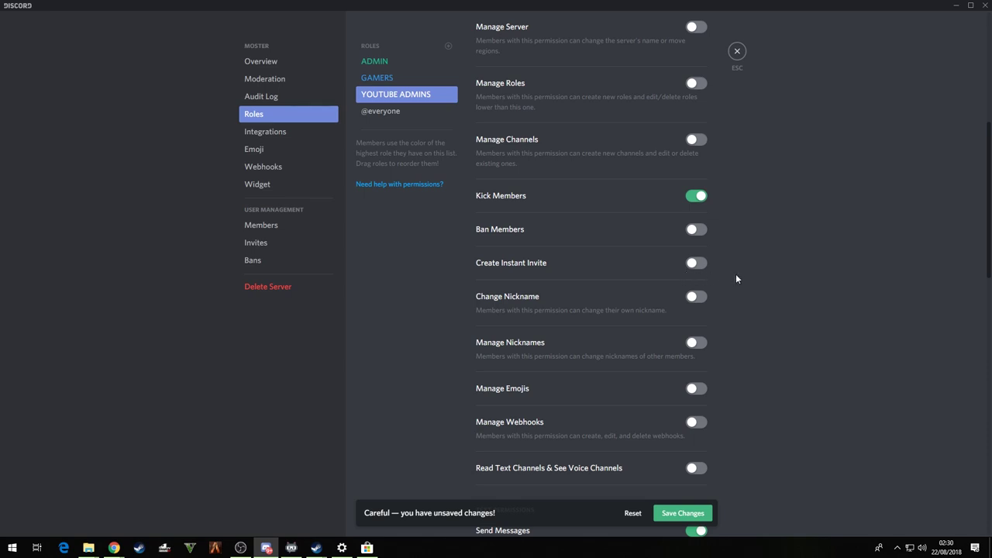
scroll(737, 277, "down", 2)
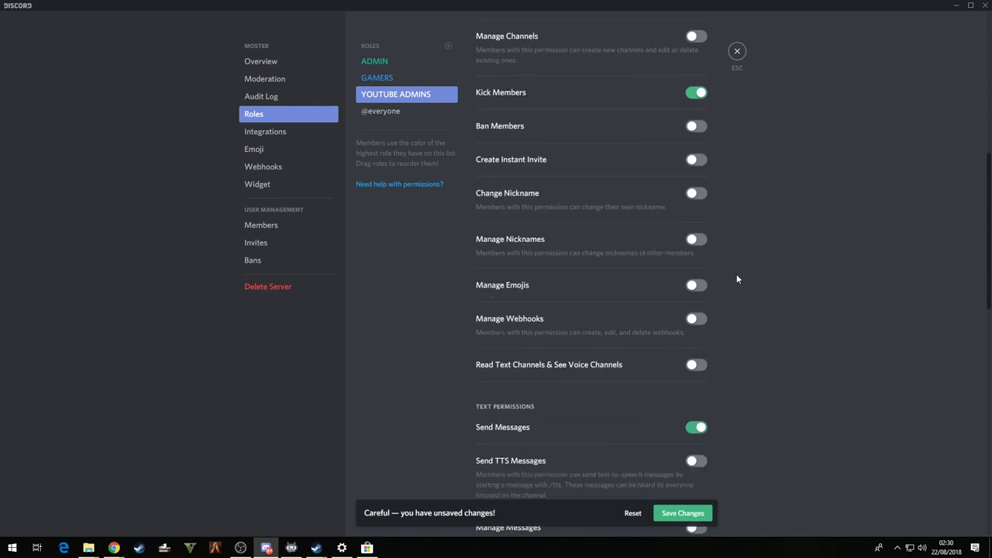
left_click(699, 195)
left_click(703, 241)
left_click(697, 287)
Enable Read Text Channels & See Voice Channels, Embed Links, Attach Files, Read Message History and Mention Everyone for the YOUTUBE ADMINS role.
scroll(784, 338, "down", 2)
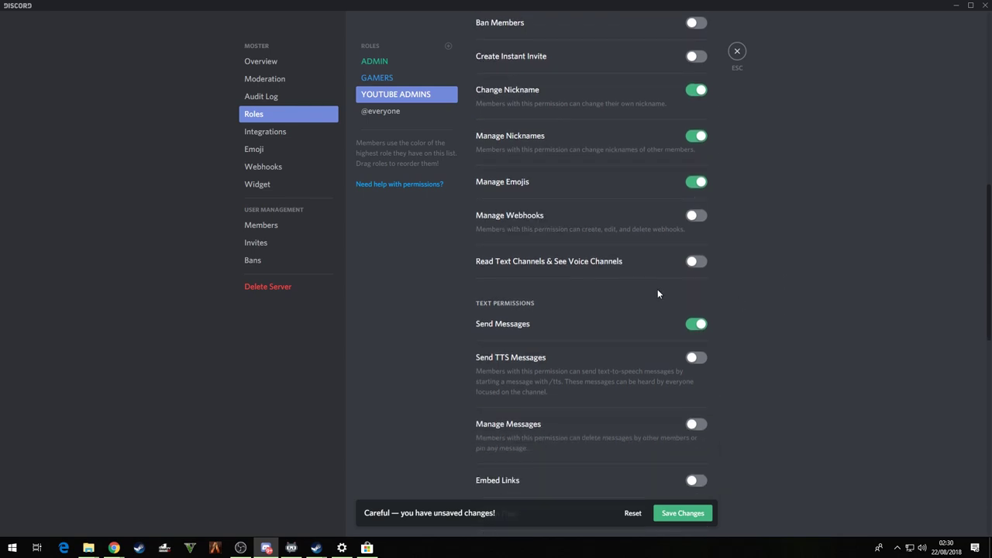
left_click(693, 263)
scroll(894, 329, "down", 2)
scroll(730, 371, "down", 2)
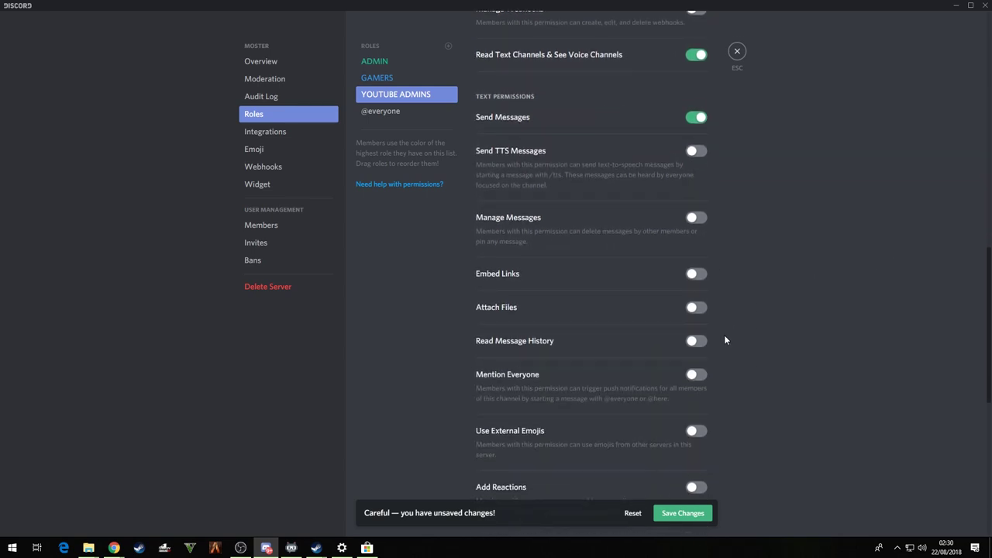
left_click(697, 274)
left_click(696, 307)
scroll(772, 348, "down", 1)
left_click(695, 289)
scroll(756, 321, "down", 1)
left_click(694, 271)
Enable Use External Emojis and Add Reactions for the YOUTUBE ADMINS role.
scroll(806, 334, "down", 2)
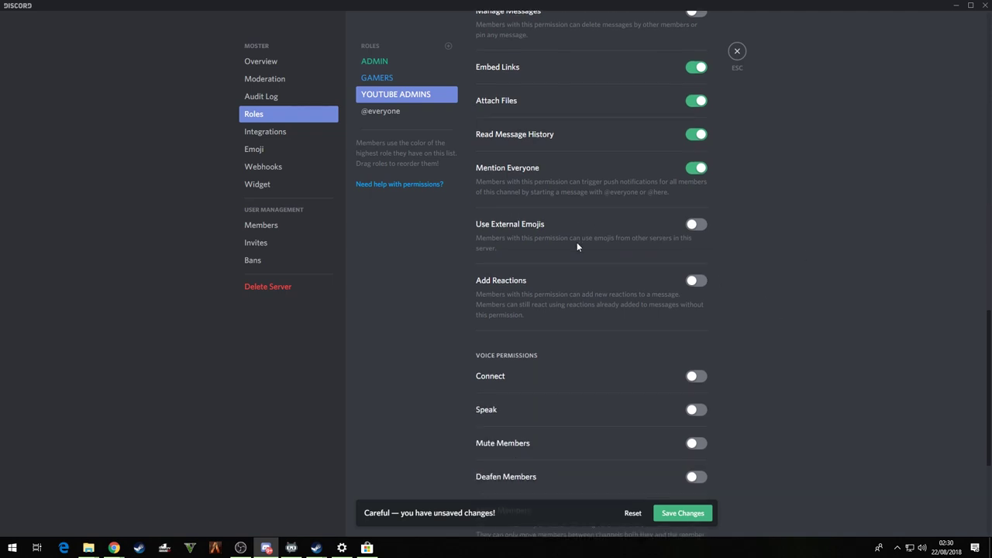
left_click(696, 225)
left_click(697, 282)
Enable the voice permissions Connect, Speak, Mute Members, Deafen Members and Move Members for the YOUTUBE ADMINS role.
scroll(780, 318, "down", 3)
left_click(693, 221)
left_click(701, 257)
left_click(698, 290)
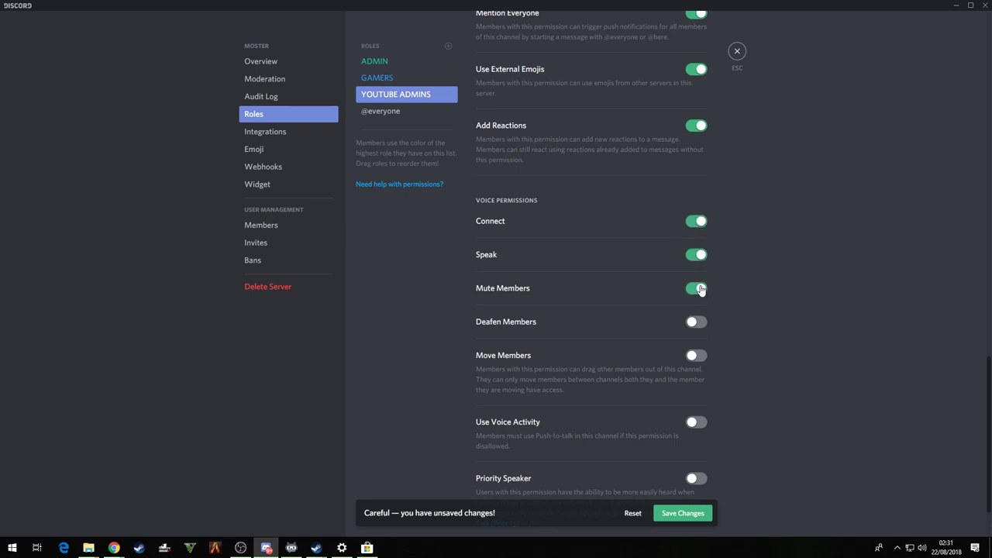
left_click(702, 323)
left_click(696, 358)
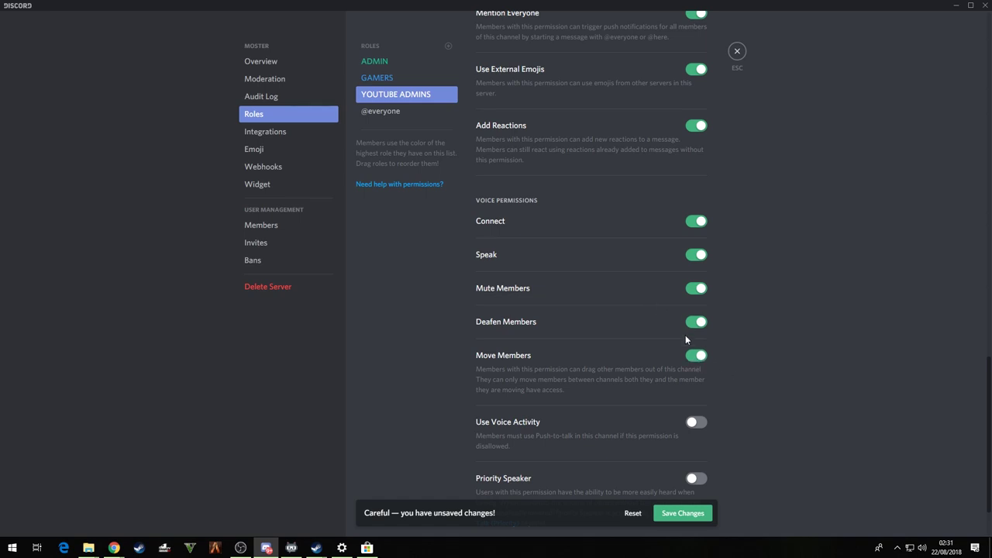
scroll(704, 355, "down", 1)
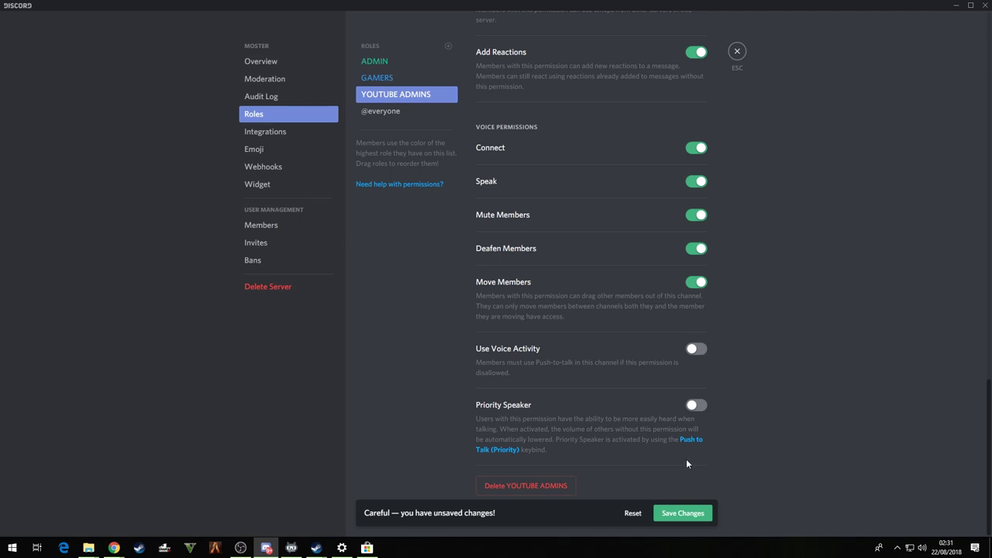
Review the settings of each server role, save all role changes and leave the server settings.
scroll(570, 366, "up", 3)
scroll(643, 434, "up", 2)
left_click(398, 79)
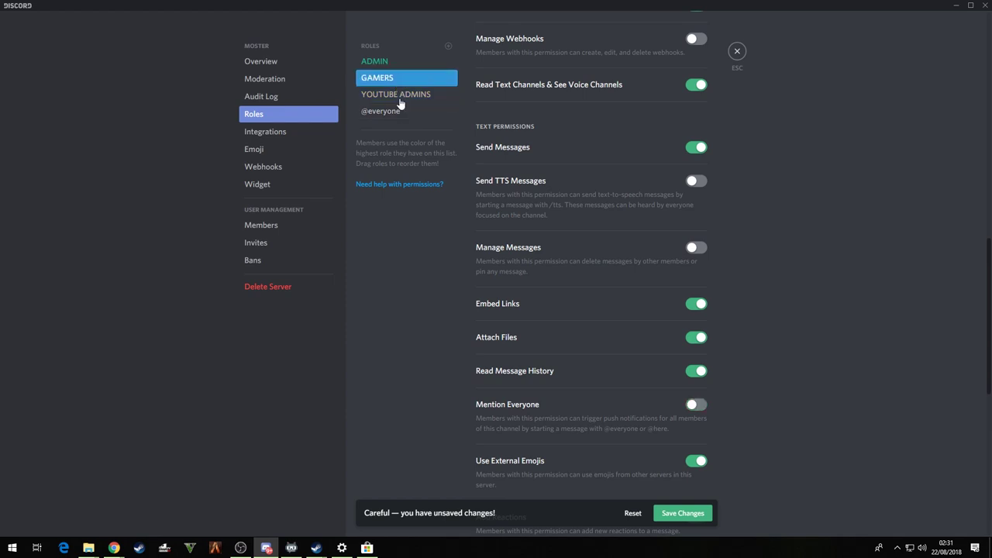
left_click(391, 61)
scroll(593, 223, "up", 3)
scroll(593, 223, "up", 6)
left_click(412, 80)
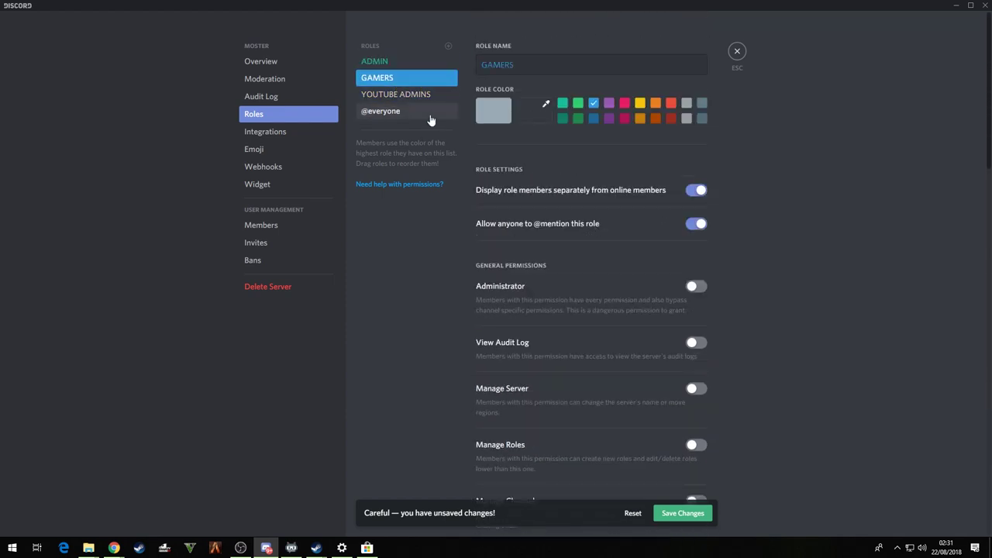
left_click(399, 94)
left_click(400, 114)
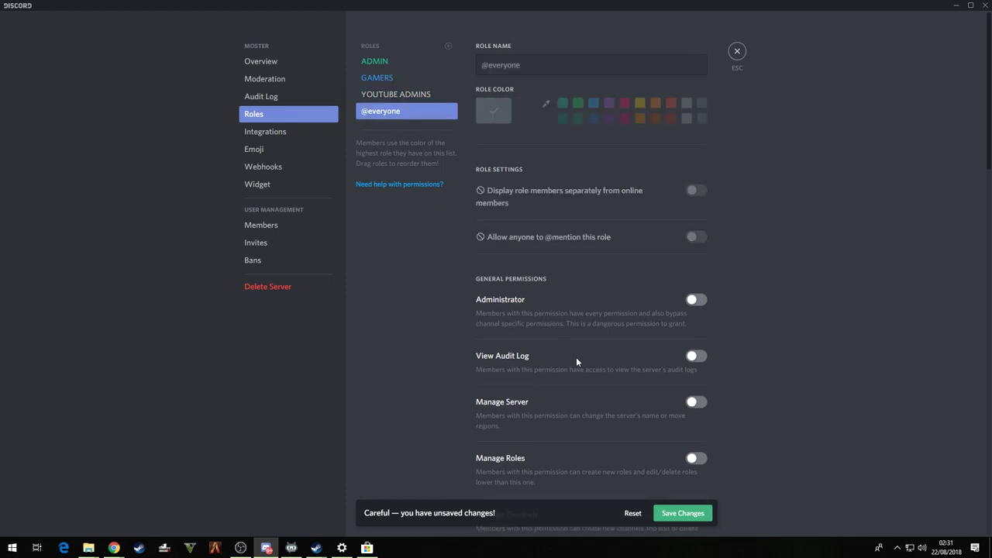
left_click(682, 514)
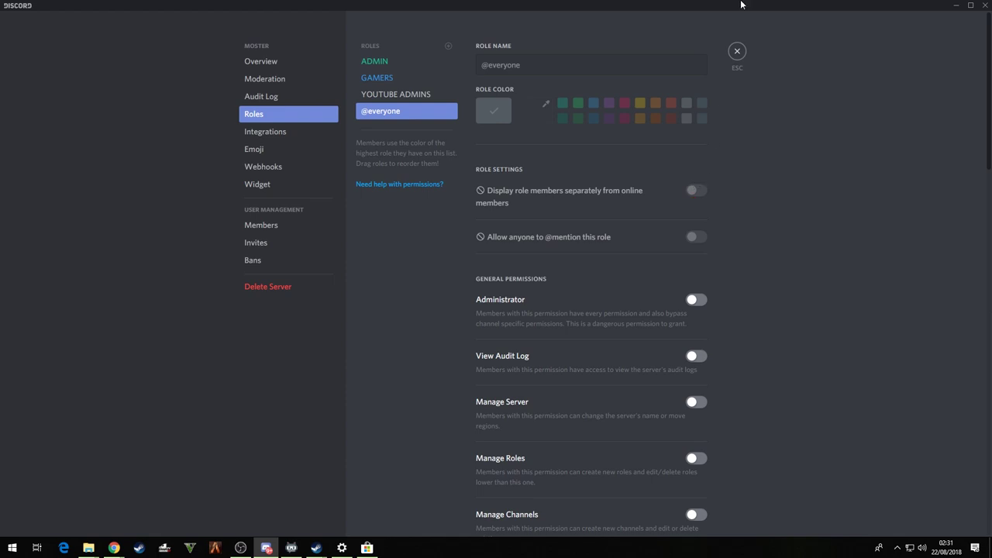
left_click(739, 51)
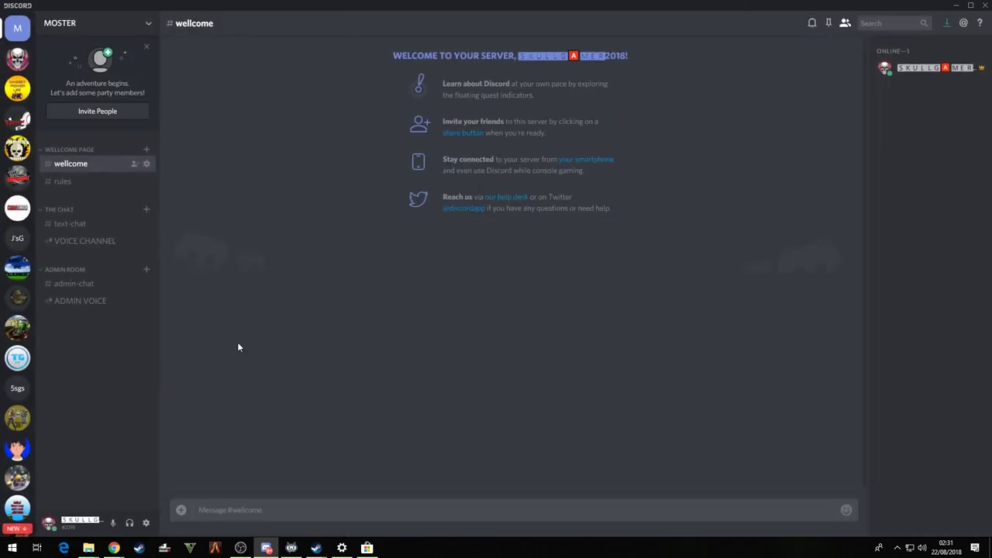
View the options for inviting friends to the MOSTER server and dismiss them.
key("alt+Tab")
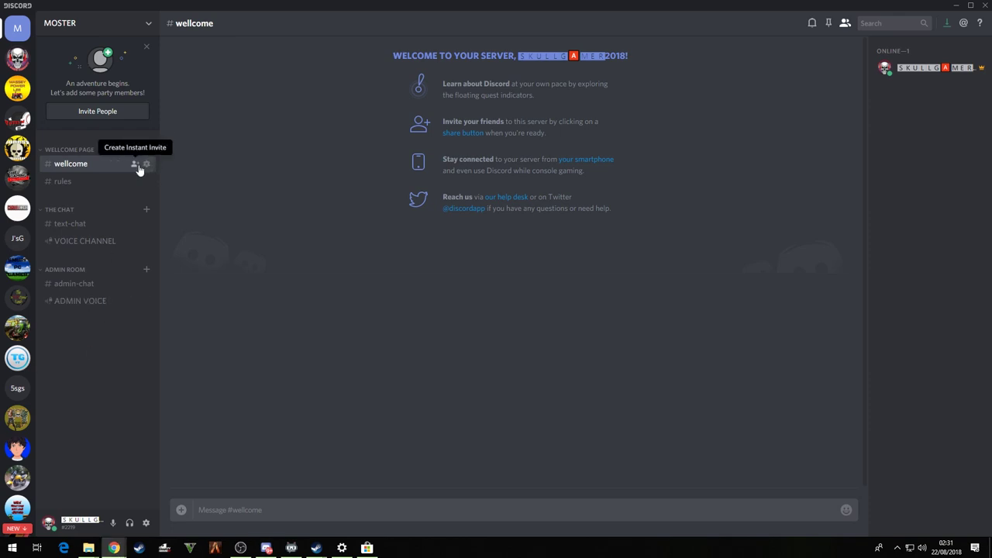
left_click(94, 110)
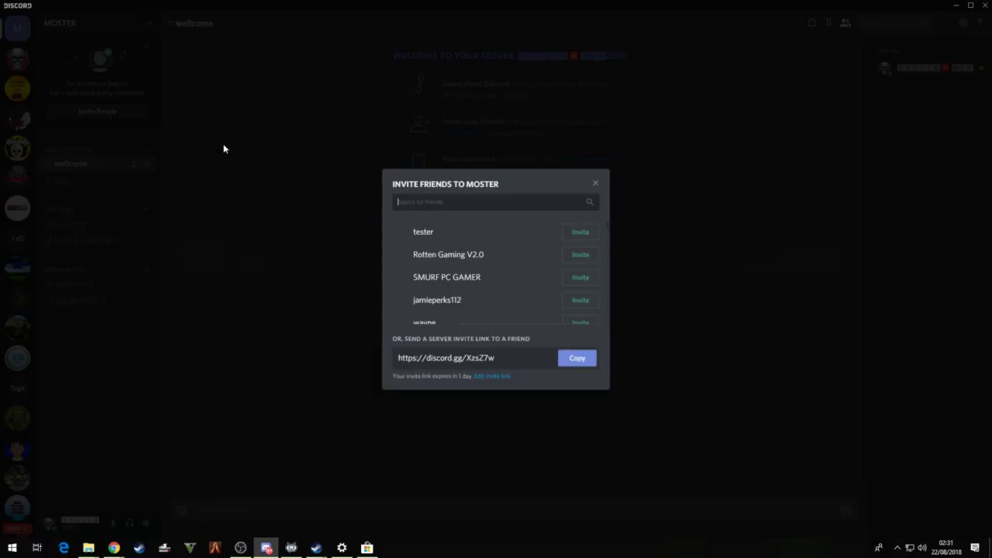
left_click(155, 37)
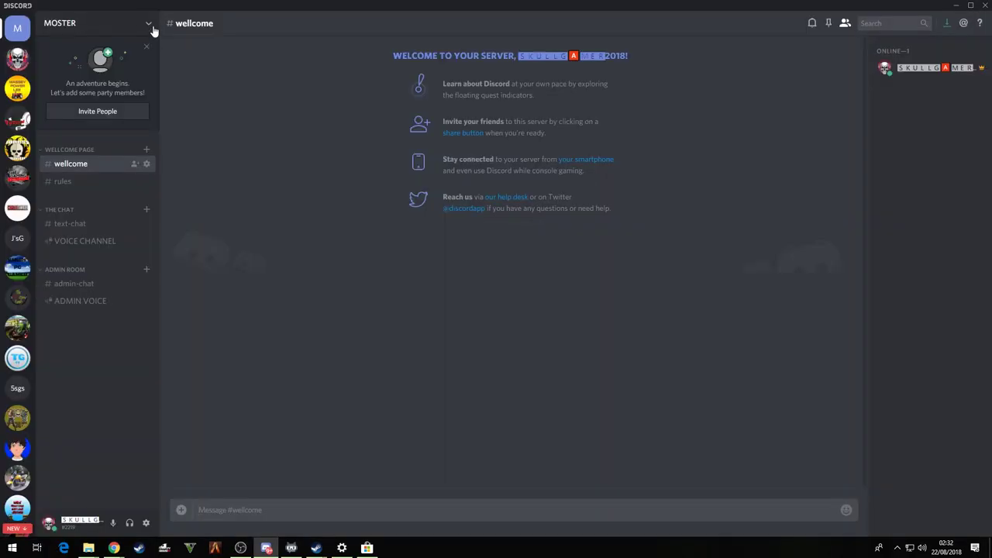
Assign the ADMIN role to the member tester in the server's member management.
left_click(152, 31)
left_click(78, 72)
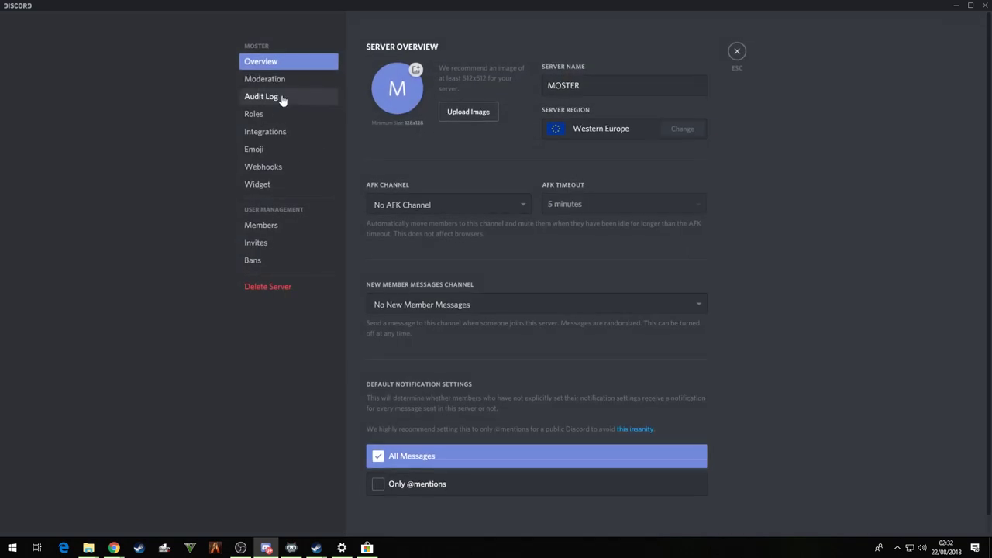
left_click(275, 227)
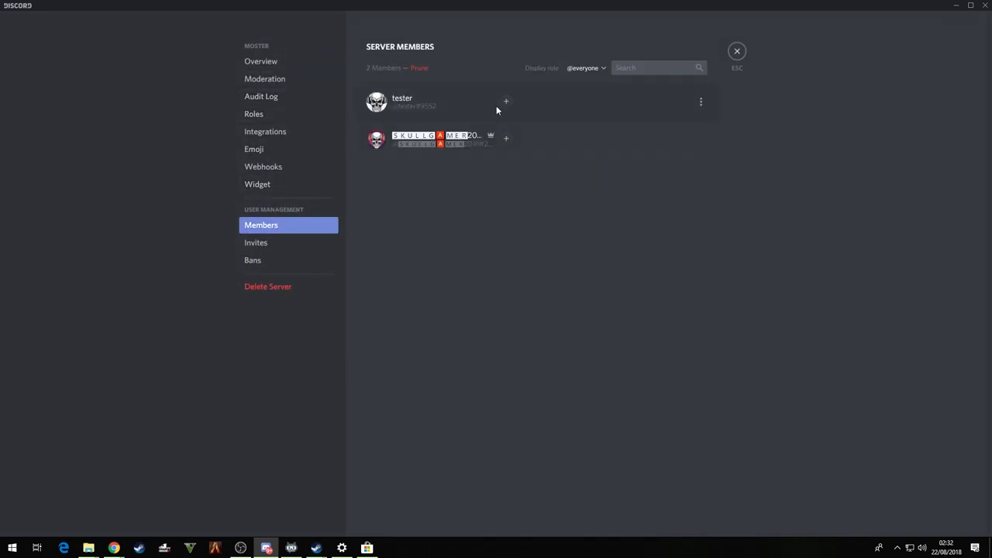
left_click(505, 104)
left_click(495, 161)
right_click(672, 103)
left_click(736, 67)
left_click(737, 53)
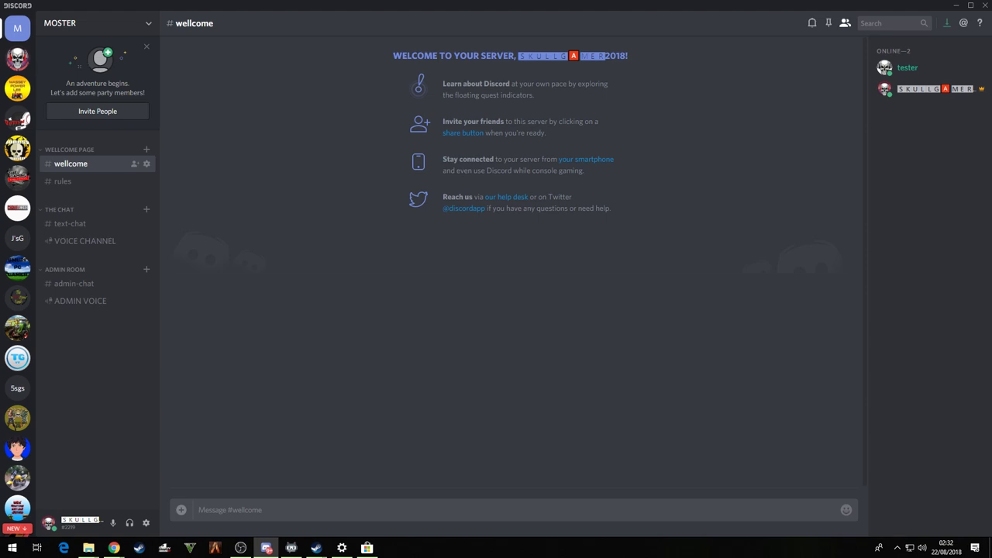
key("alt+Tab")
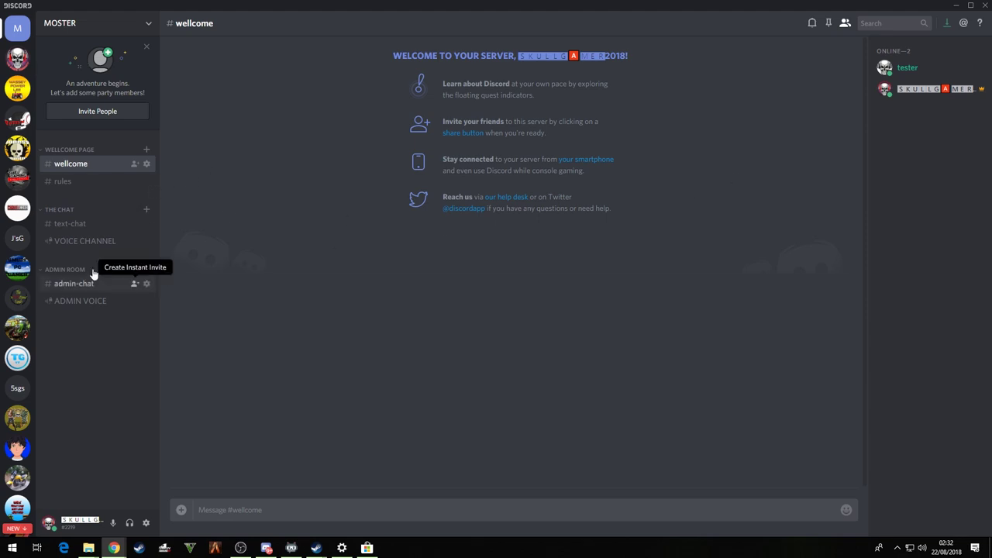
left_click(147, 165)
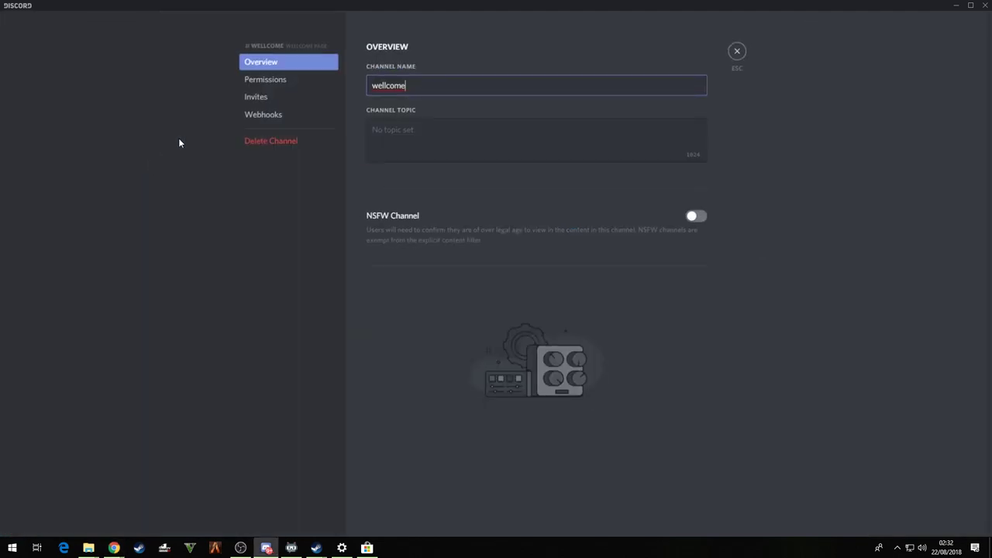
left_click(267, 79)
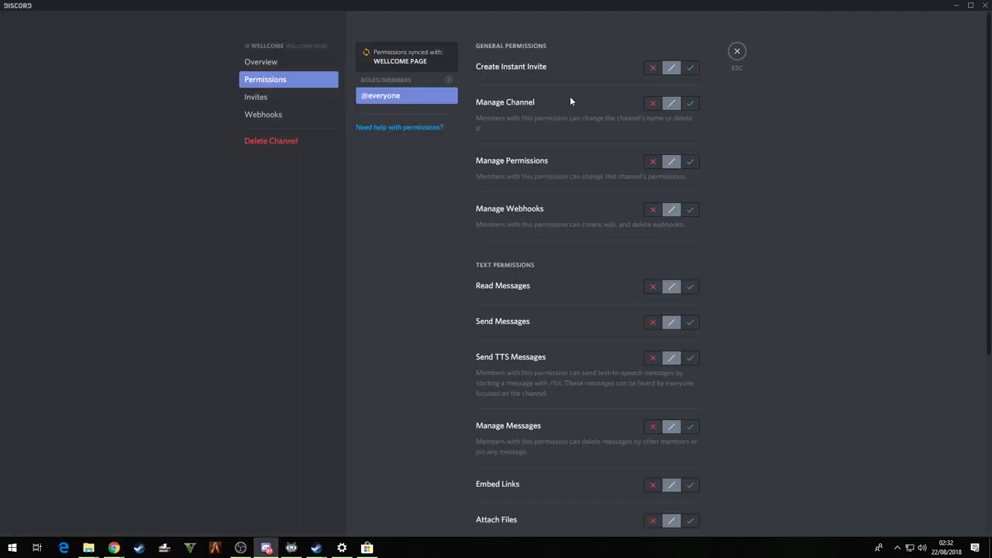
left_click(652, 69)
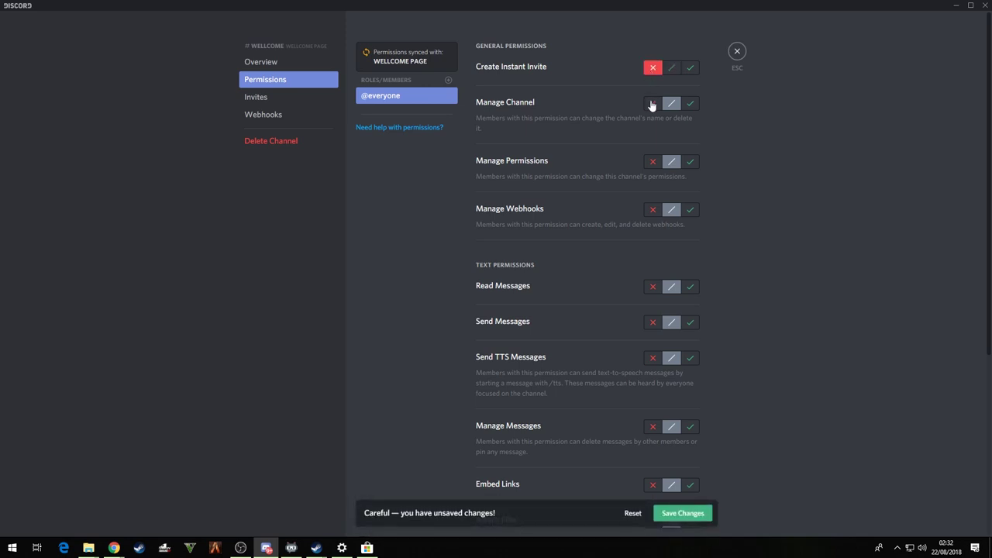
left_click(652, 103)
left_click(653, 161)
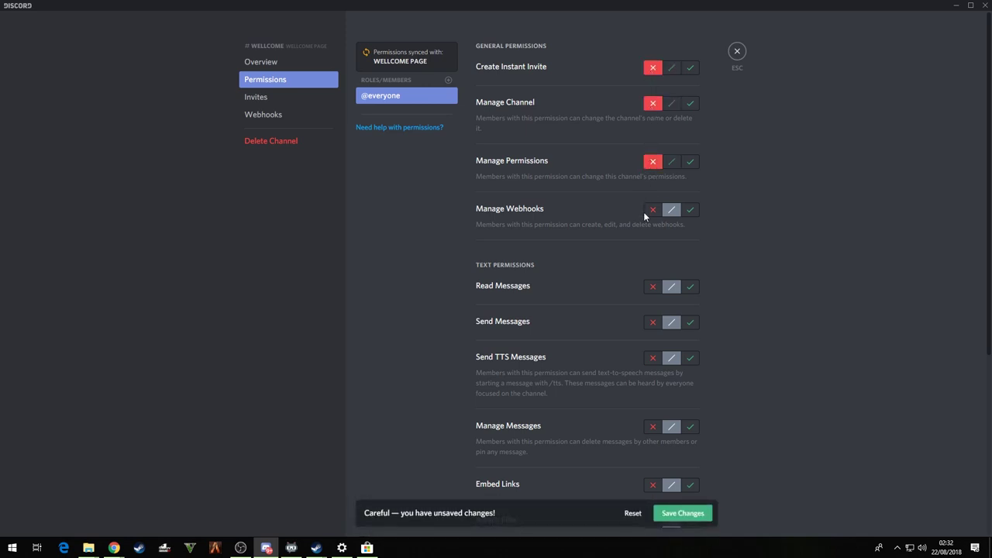
left_click(653, 210)
left_click(690, 289)
left_click(690, 324)
scroll(783, 323, "down", 3)
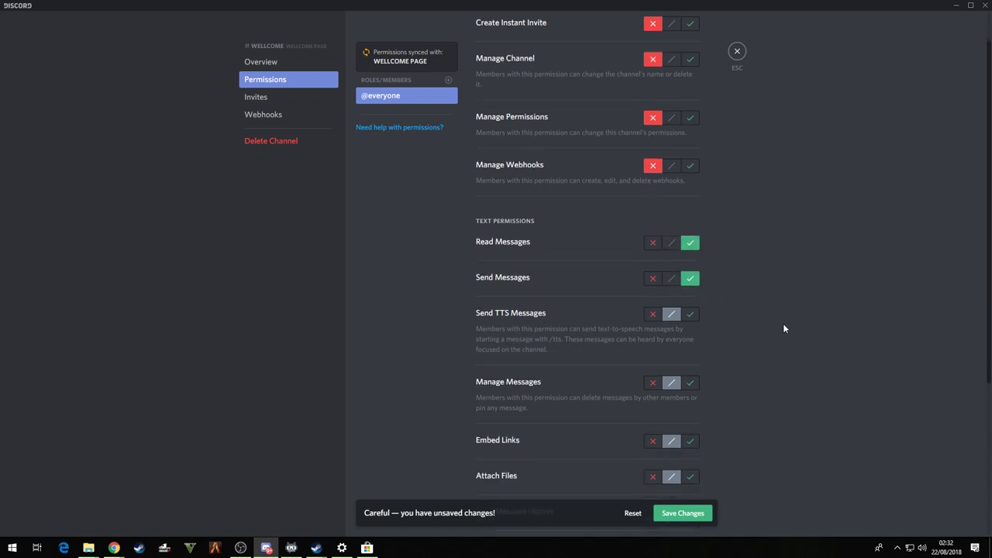
left_click(651, 256)
left_click(652, 326)
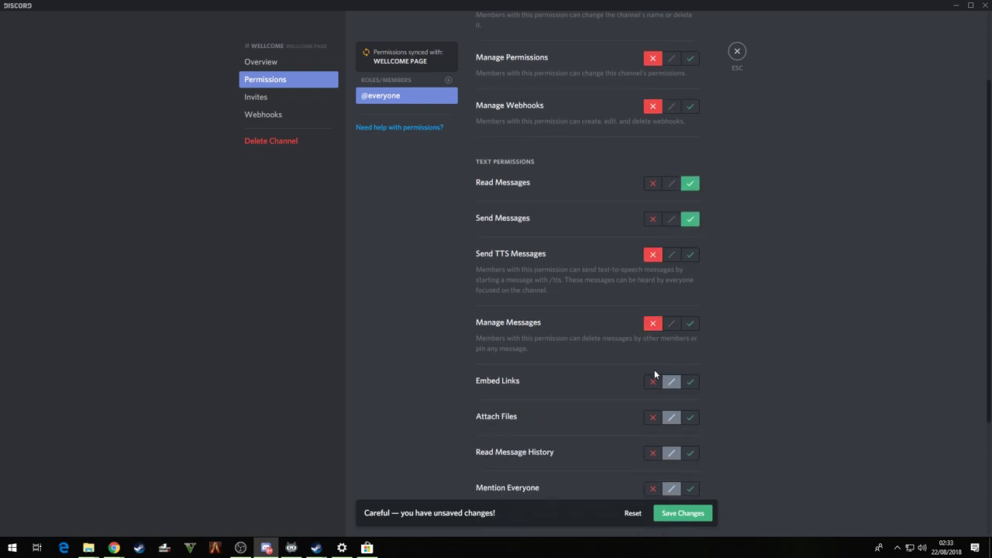
left_click(653, 381)
left_click(653, 417)
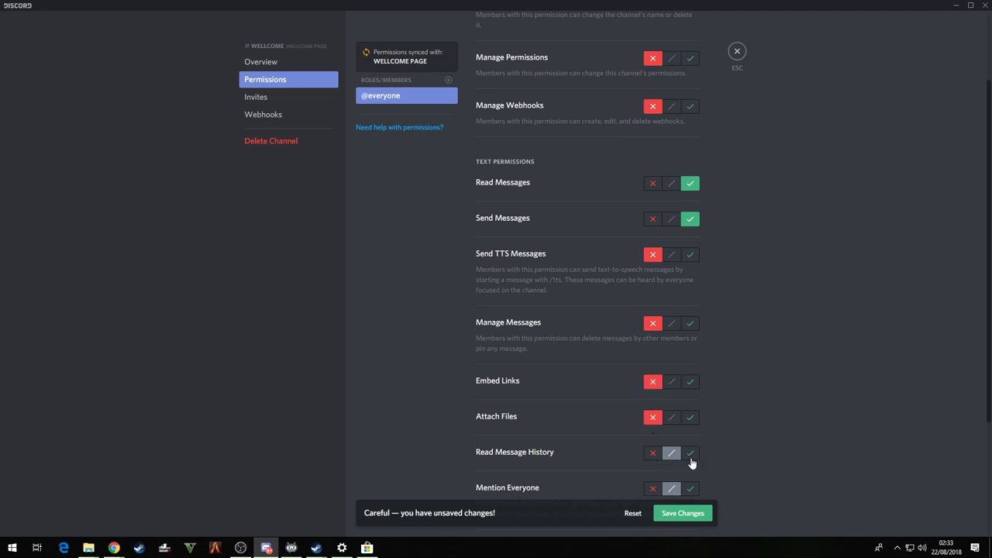
left_click(689, 453)
scroll(675, 442, "down", 4)
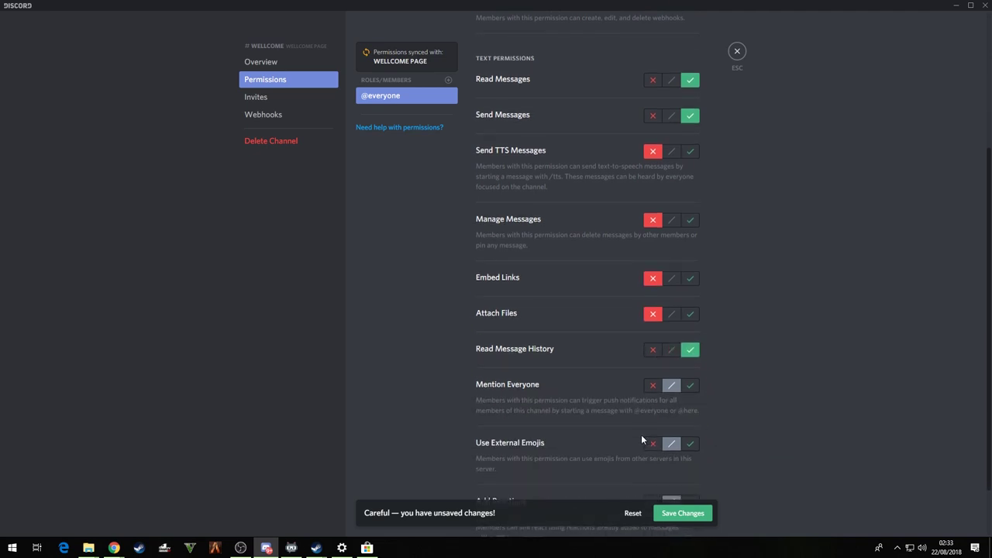
left_click(652, 334)
left_click(653, 393)
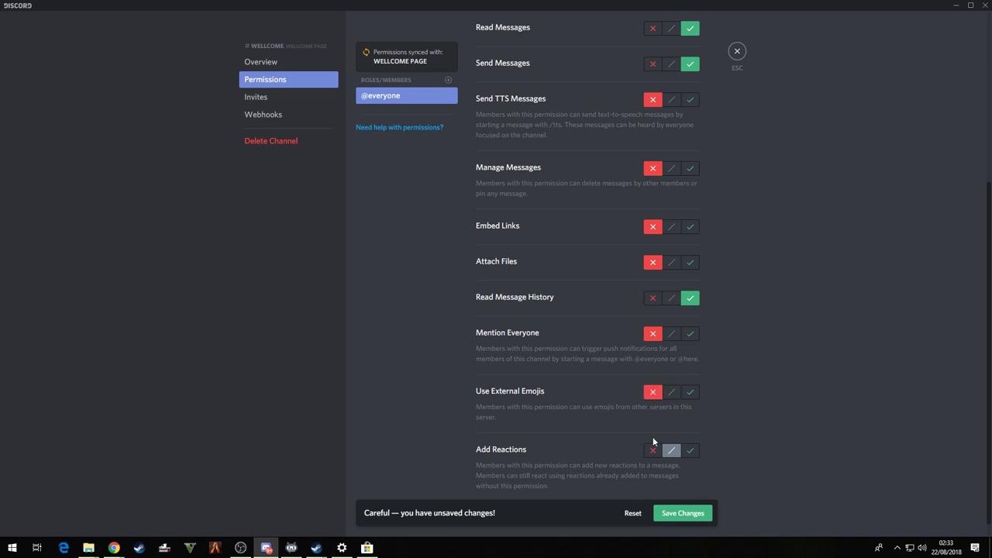
left_click(652, 451)
scroll(758, 447, "down", 1)
left_click(682, 513)
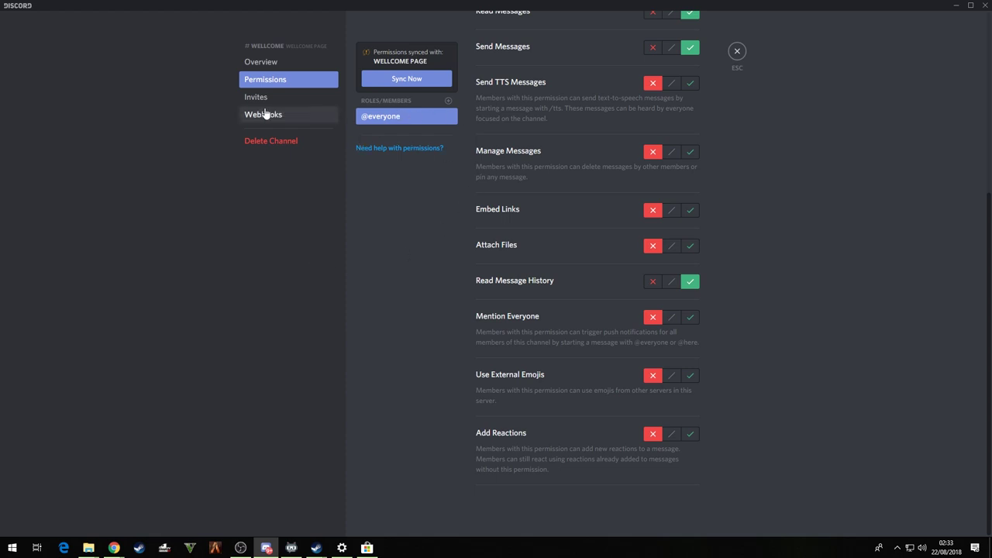
Add the GAMERS role to the wellcome channel's permissions and deny it Create Instant Invite, Manage Channel, Manage Permissions and Manage Webhooks.
left_click(450, 104)
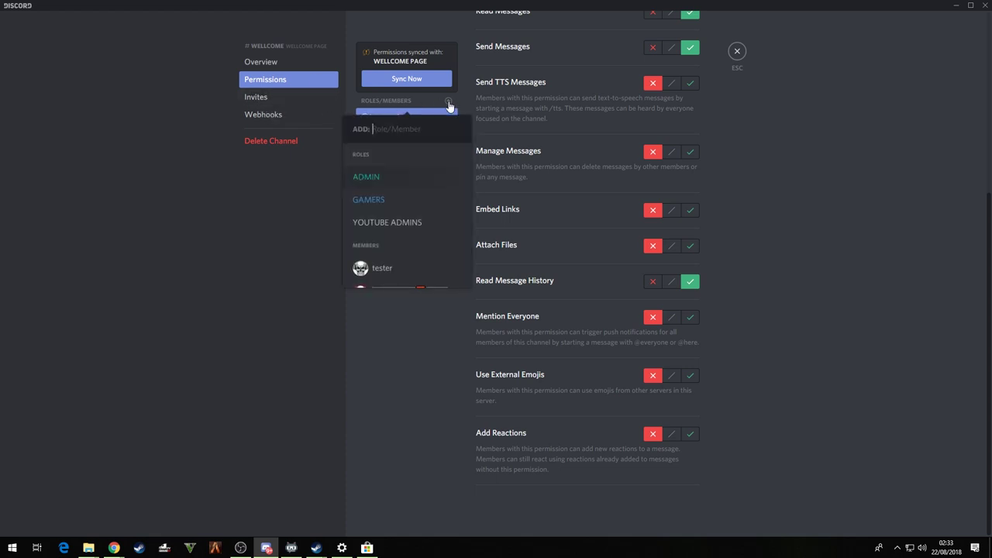
left_click(381, 202)
scroll(599, 240, "up", 4)
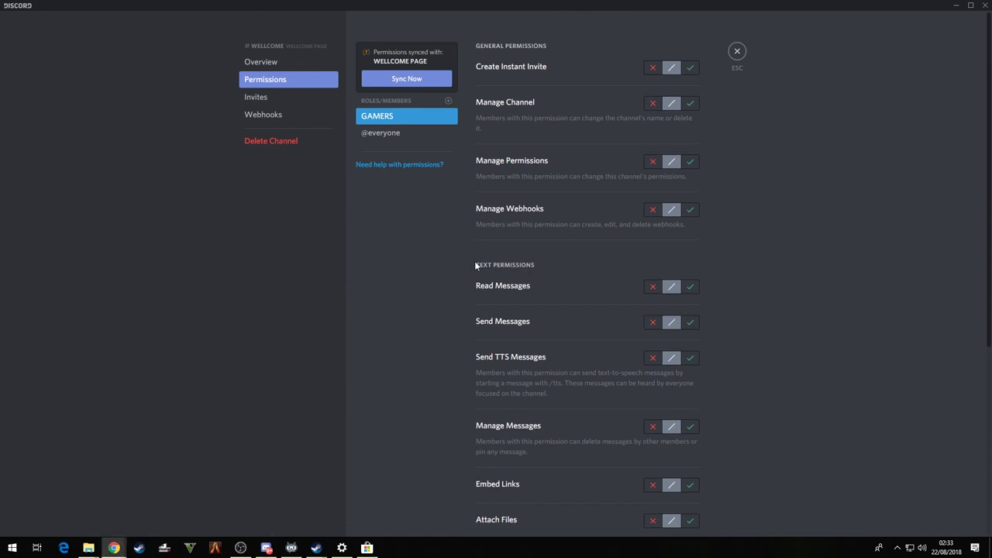
left_click(652, 68)
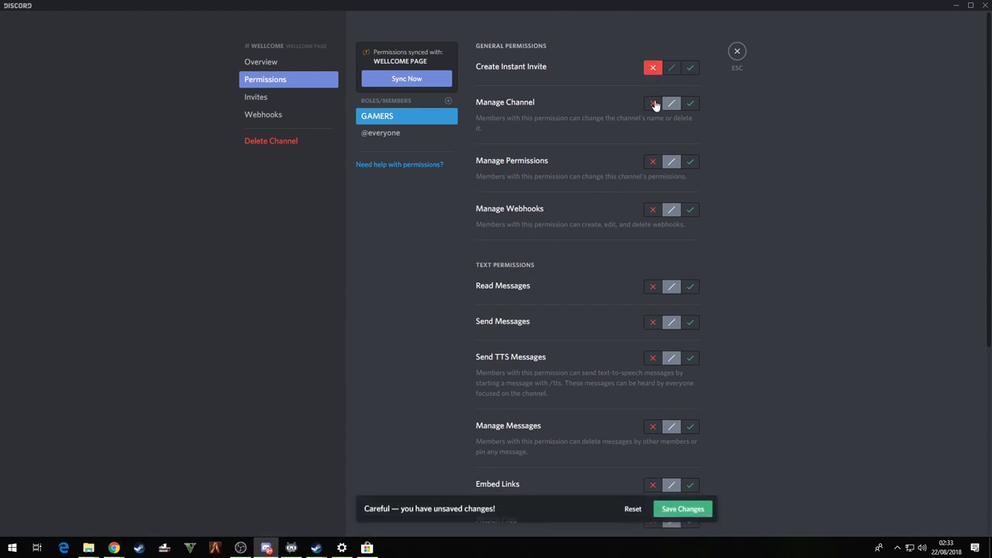
left_click(653, 103)
left_click(652, 161)
left_click(653, 210)
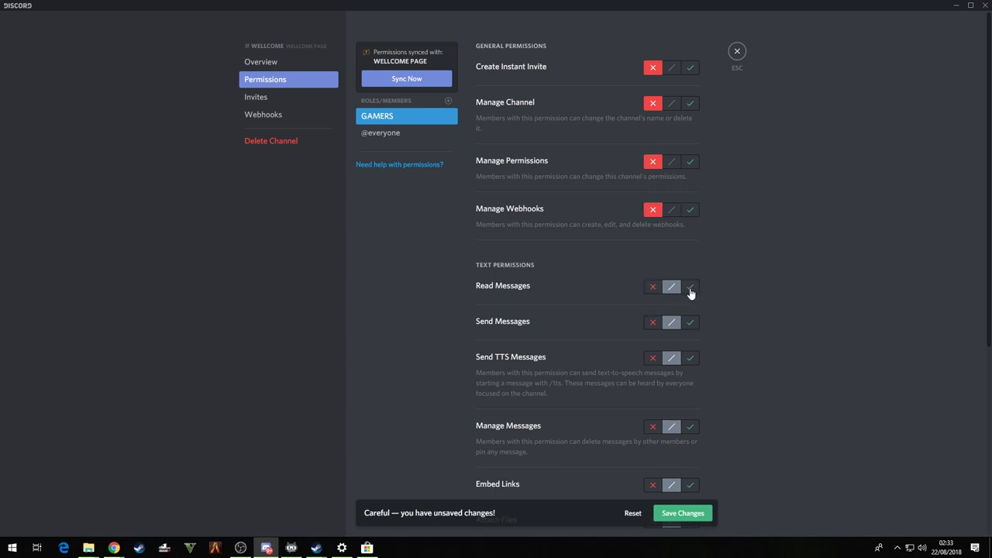
Allow GAMERS Read Messages in the wellcome channel, and deny Send Messages, Send TTS Messages, Manage Messages, Embed Links and Attach Files.
left_click(695, 290)
left_click(653, 324)
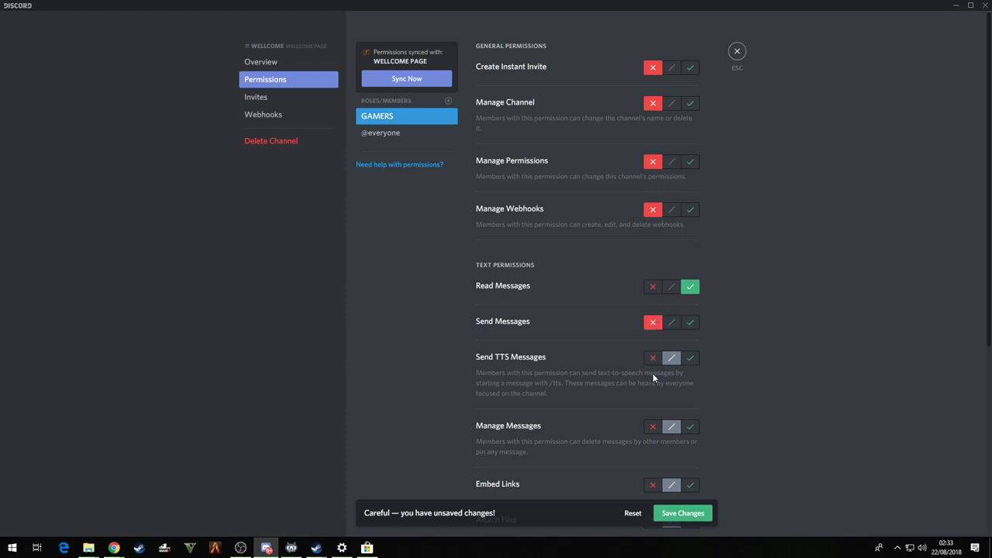
left_click(652, 426)
scroll(657, 419, "down", 2)
left_click(653, 331)
left_click(653, 366)
Allow GAMERS Read Message History, deny Mention Everyone, Use External Emojis and Add Reactions, and save the wellcome channel's permissions.
left_click(689, 402)
scroll(737, 423, "down", 2)
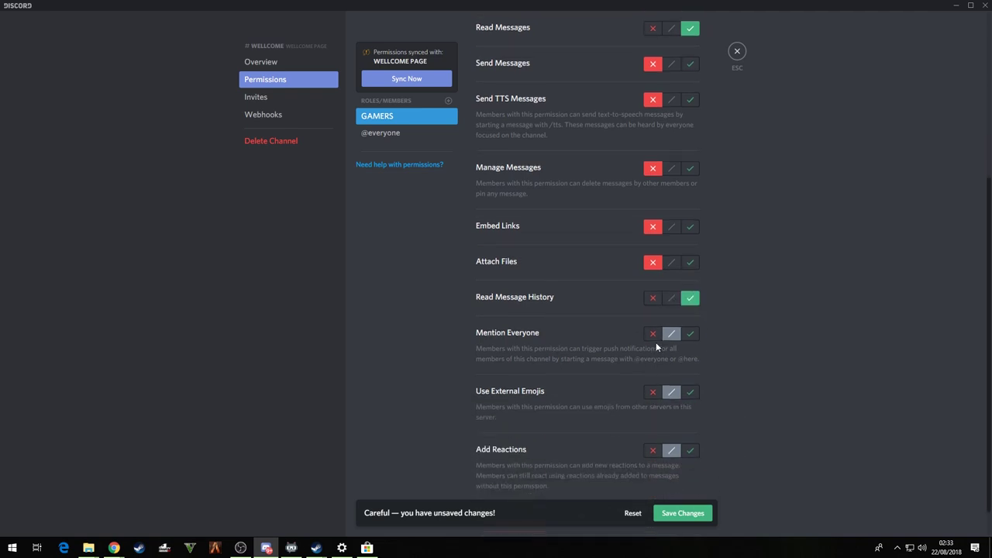
left_click(653, 334)
left_click(653, 392)
left_click(653, 450)
scroll(653, 457, "down", 1)
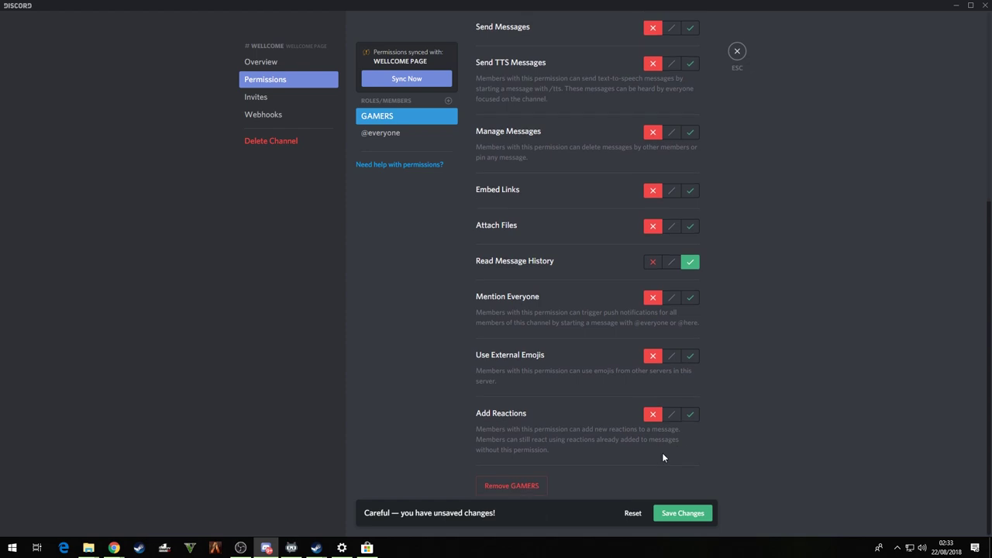
left_click(698, 514)
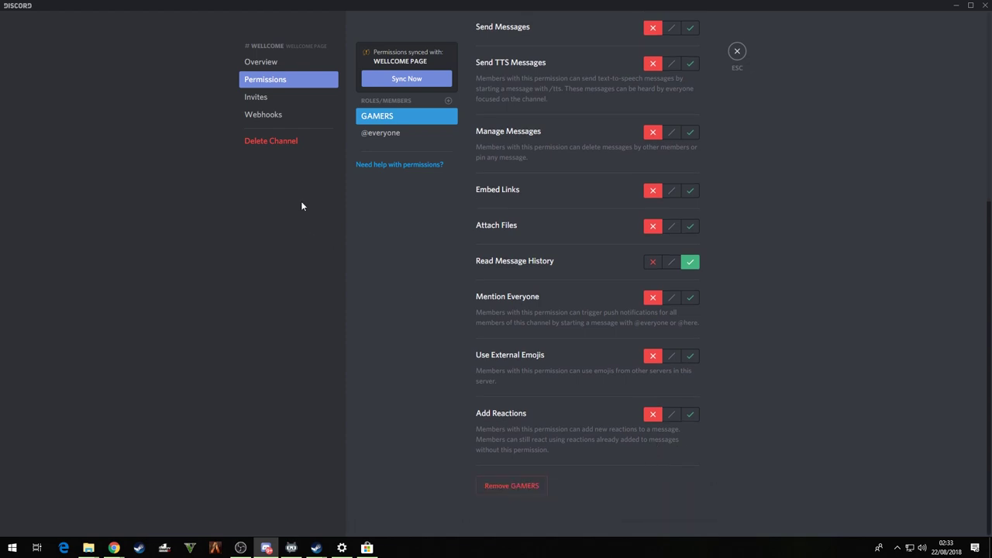
Add YOUTUBE ADMINS to the wellcome channel's permissions, allow it Create Instant Invite, and deny Manage Channel, Manage Permissions and Manage Webhooks.
left_click(448, 101)
left_click(388, 199)
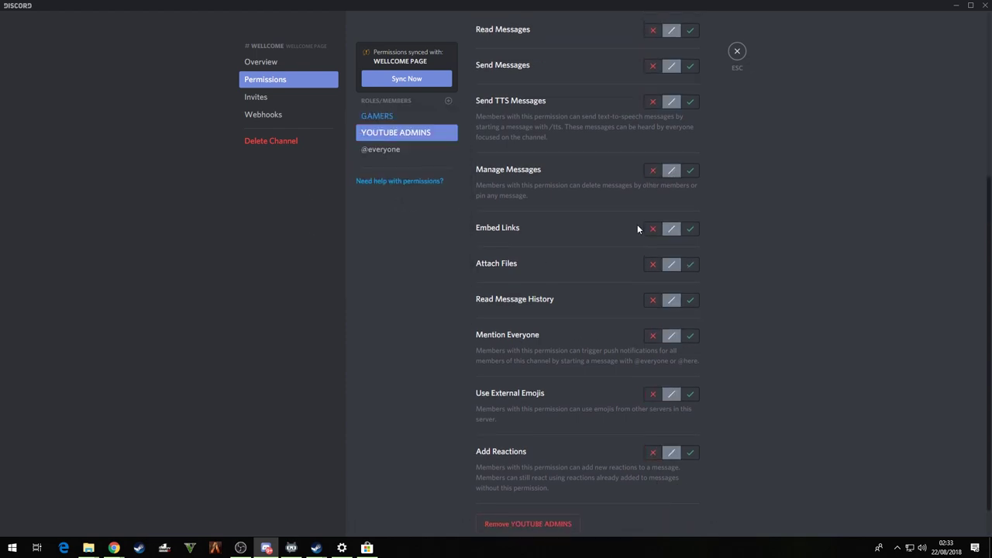
scroll(638, 224, "up", 5)
left_click(690, 69)
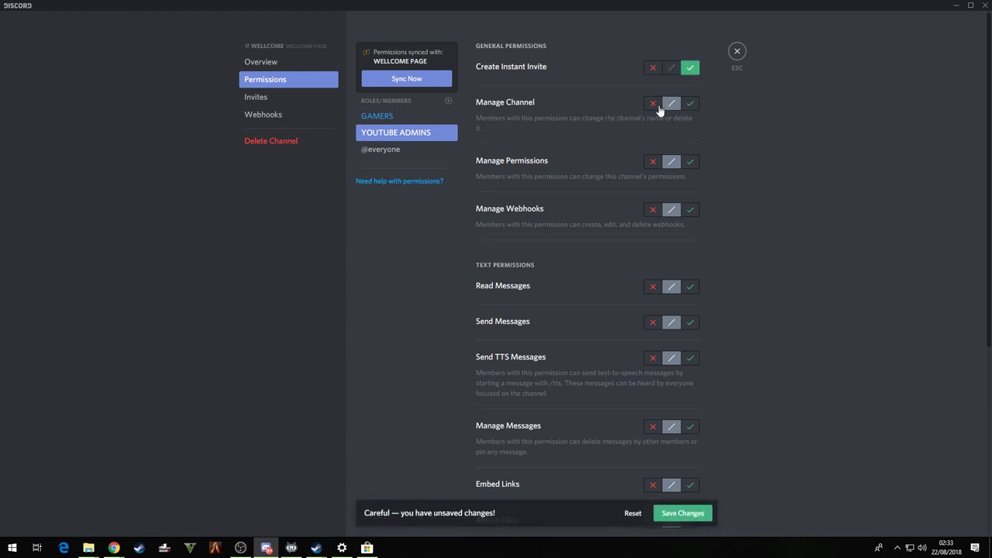
left_click(655, 108)
left_click(653, 210)
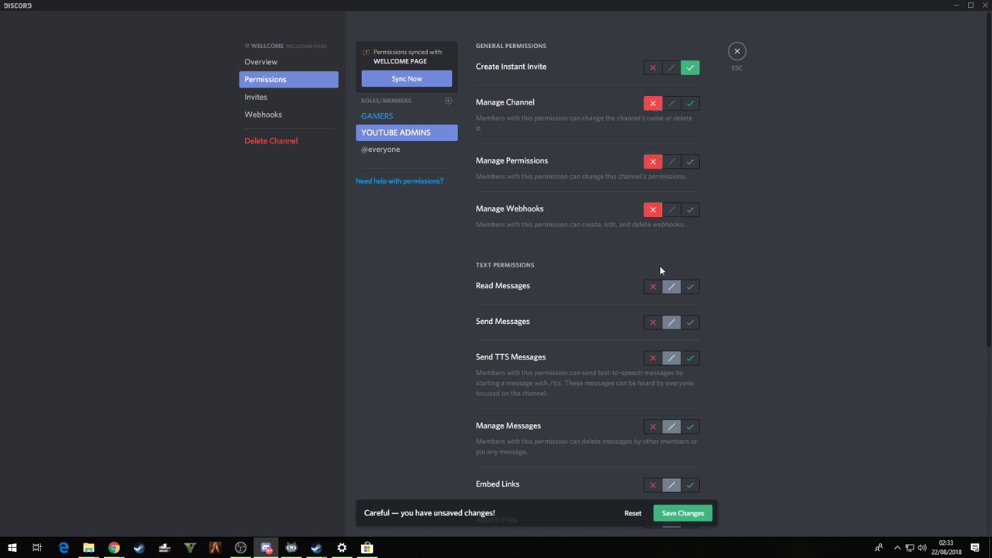
Allow YOUTUBE ADMINS Read Messages, Send Messages and Manage Messages in the wellcome channel, and deny Send TTS Messages, Embed Links and Attach Files.
left_click(690, 287)
left_click(689, 322)
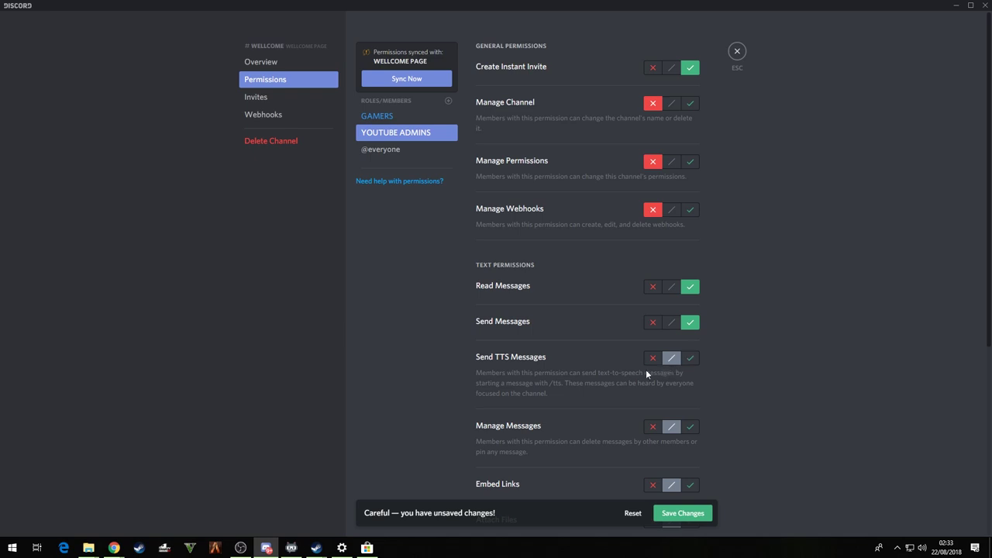
left_click(652, 358)
scroll(667, 384, "down", 3)
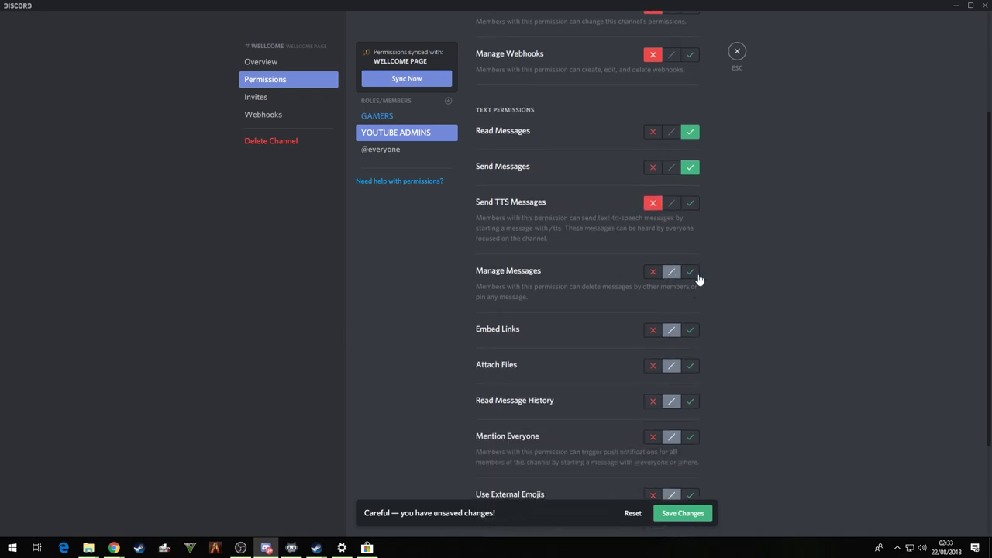
left_click(690, 274)
left_click(653, 330)
left_click(652, 365)
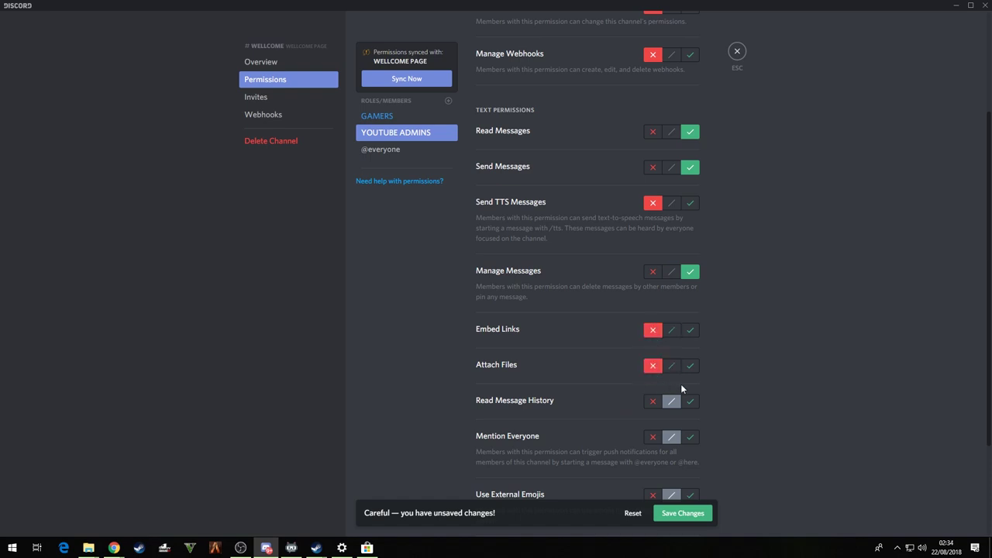
Allow YOUTUBE ADMINS Read Message History and Mention Everyone in the wellcome channel, and deny Use External Emojis and Add Reactions.
left_click(690, 401)
scroll(713, 416, "down", 3)
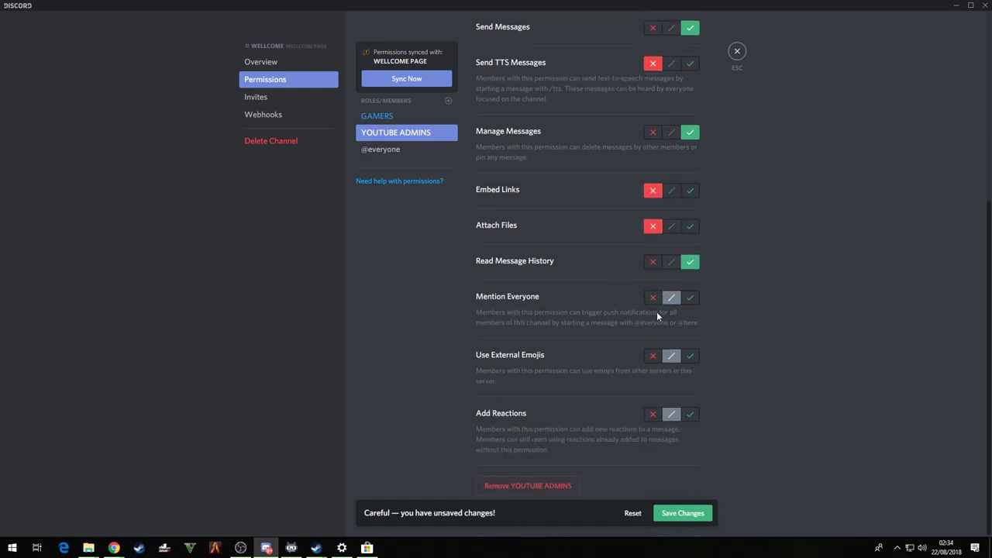
left_click(689, 300)
left_click(652, 356)
left_click(655, 415)
scroll(748, 321, "up", 6)
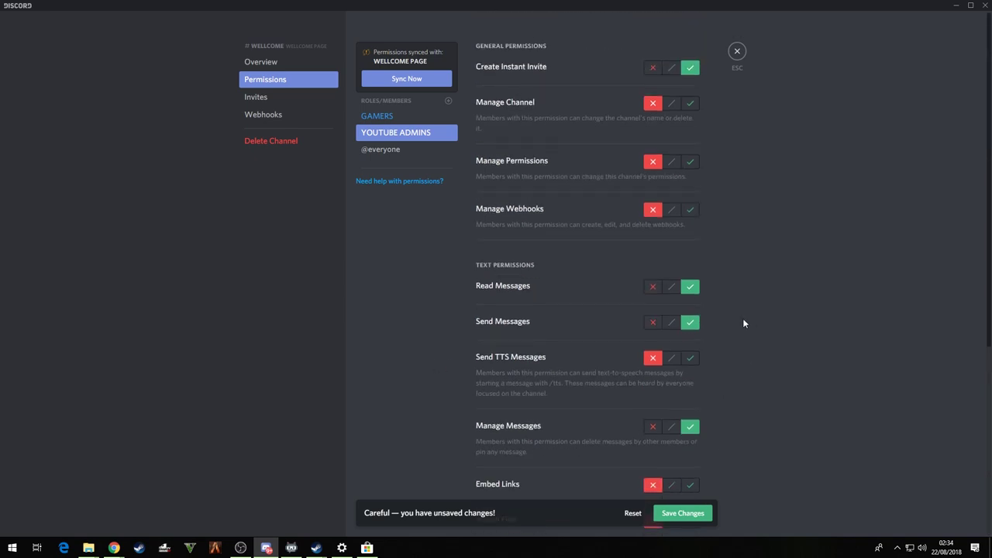
Add the ADMIN role to the wellcome channel's permissions, save the changes and close the channel settings.
left_click(447, 104)
left_click(386, 174)
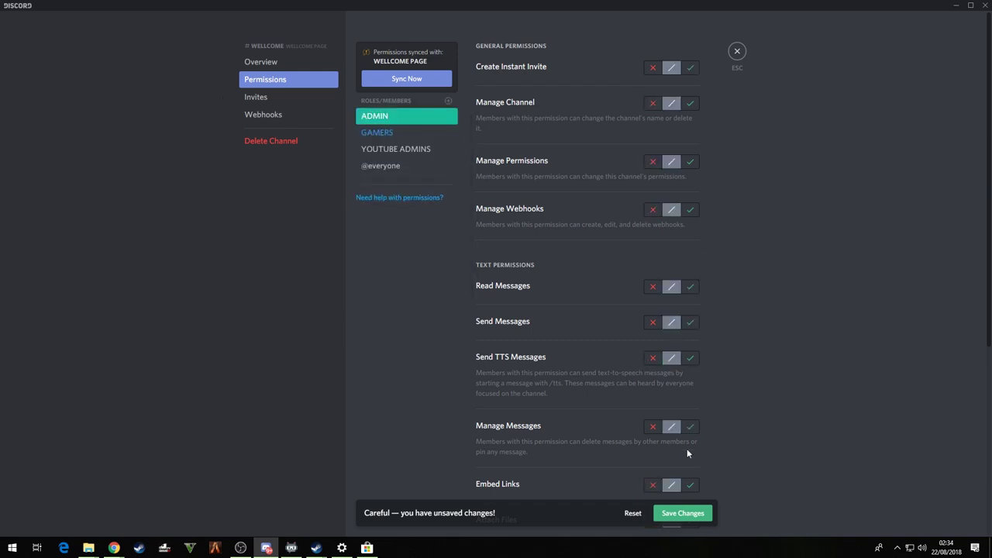
scroll(685, 450, "down", 2)
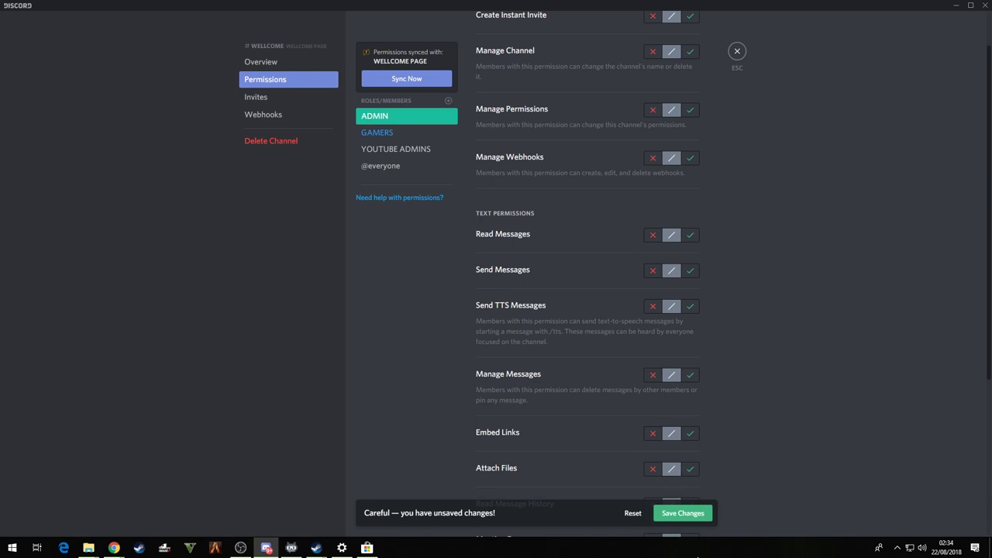
left_click(683, 510)
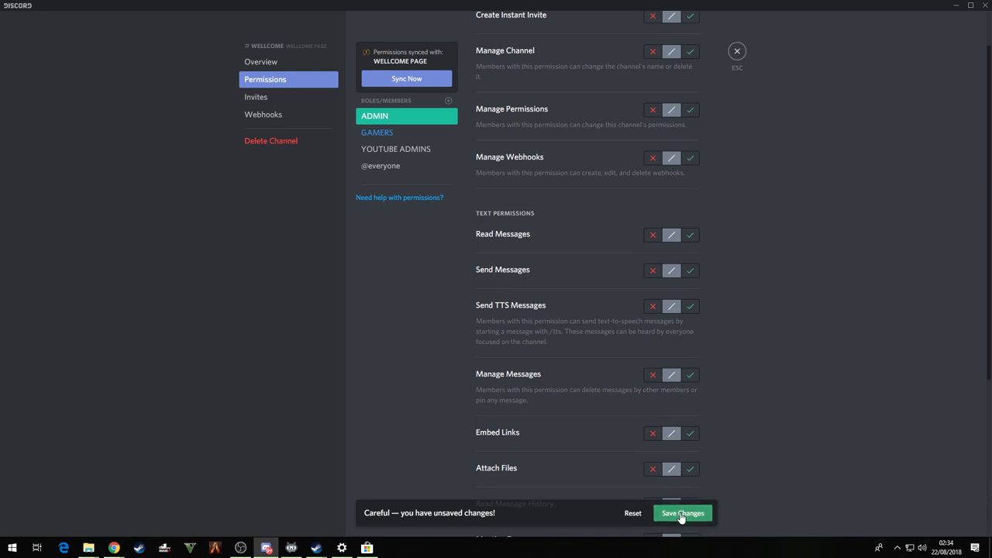
left_click(737, 53)
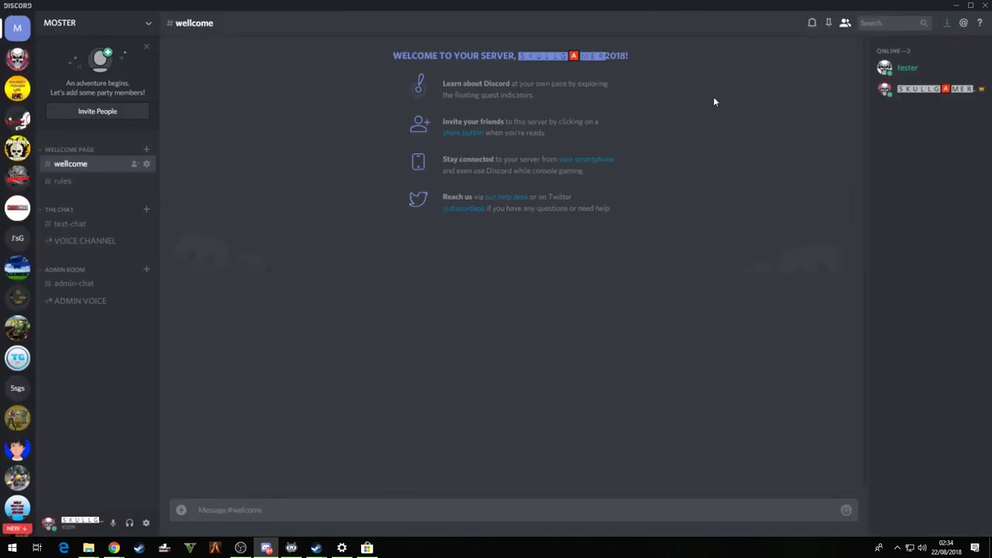
left_click(145, 183)
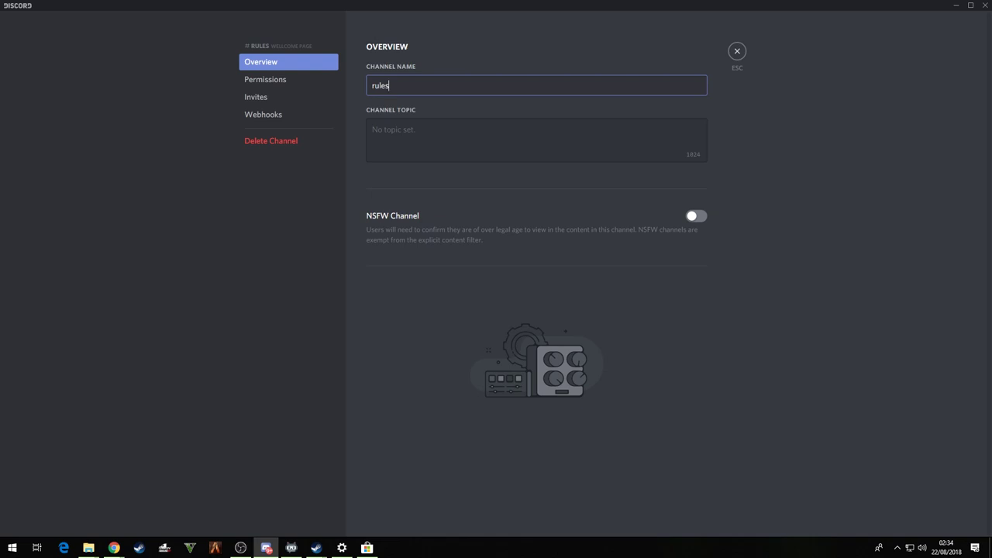
key("alt+Tab")
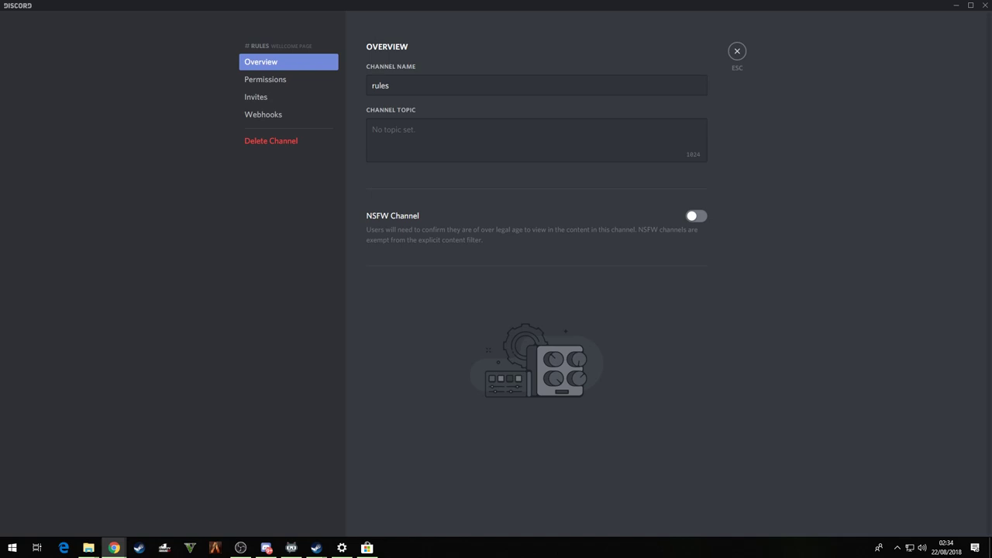
left_click(274, 81)
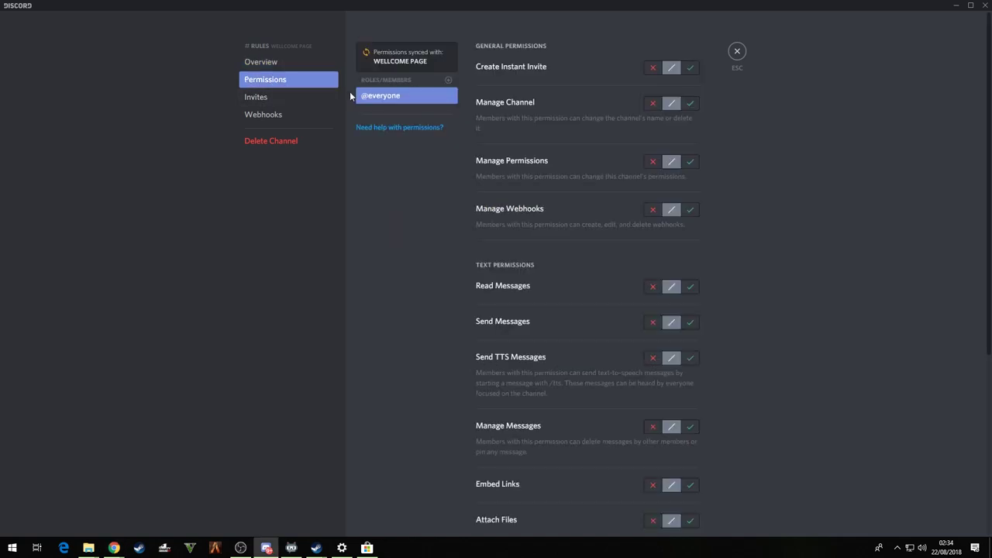
left_click(653, 68)
left_click(653, 103)
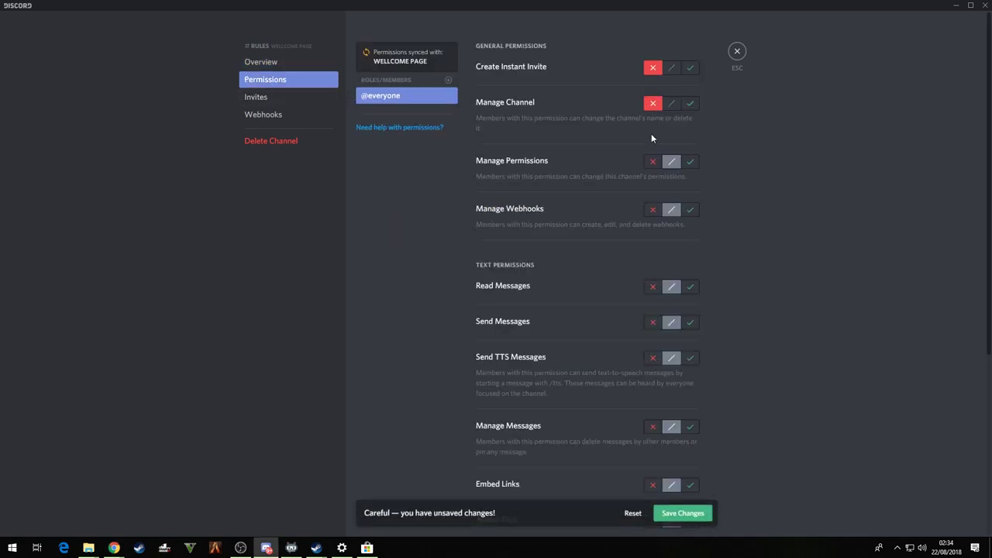
left_click(653, 161)
left_click(653, 209)
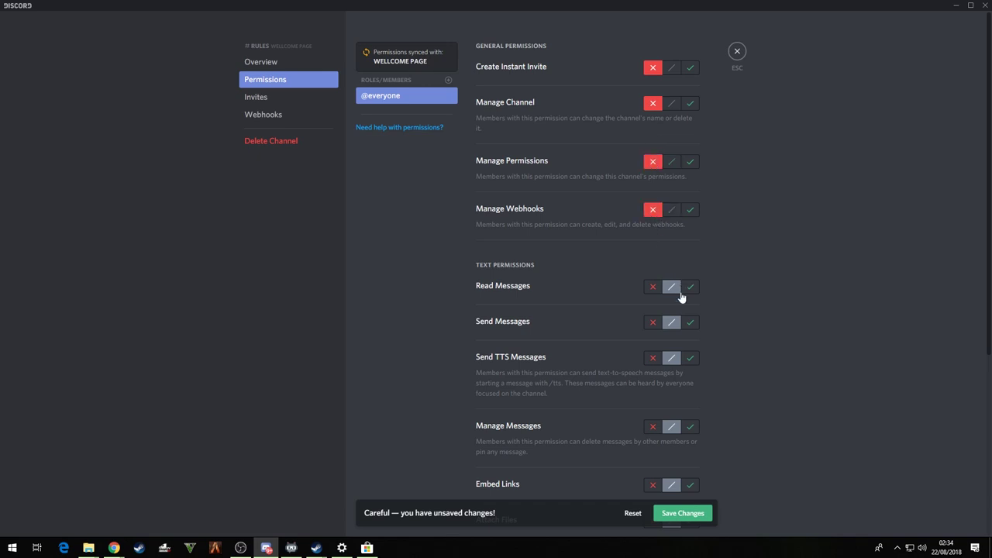
left_click(690, 287)
left_click(653, 321)
left_click(651, 358)
left_click(649, 426)
scroll(651, 434, "down", 3)
left_click(652, 278)
left_click(652, 313)
left_click(655, 350)
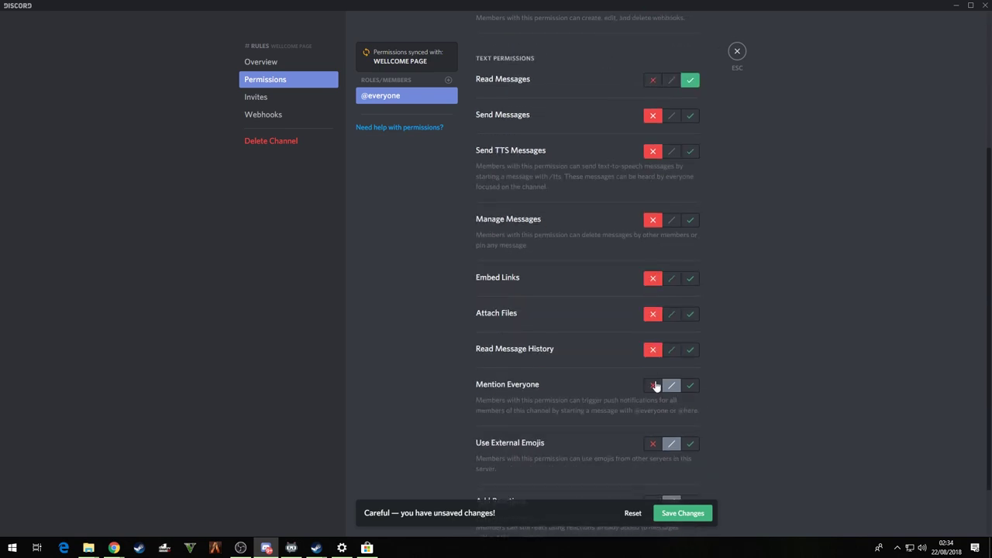
left_click(654, 386)
left_click(654, 444)
scroll(670, 434, "down", 2)
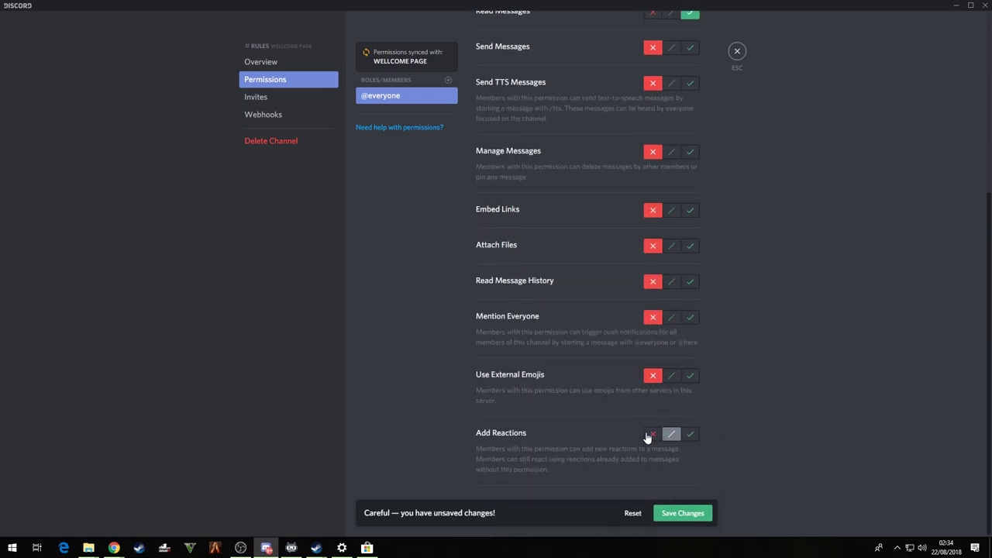
left_click(652, 434)
Add the ADMIN role to the rules channel's permissions.
left_click(449, 80)
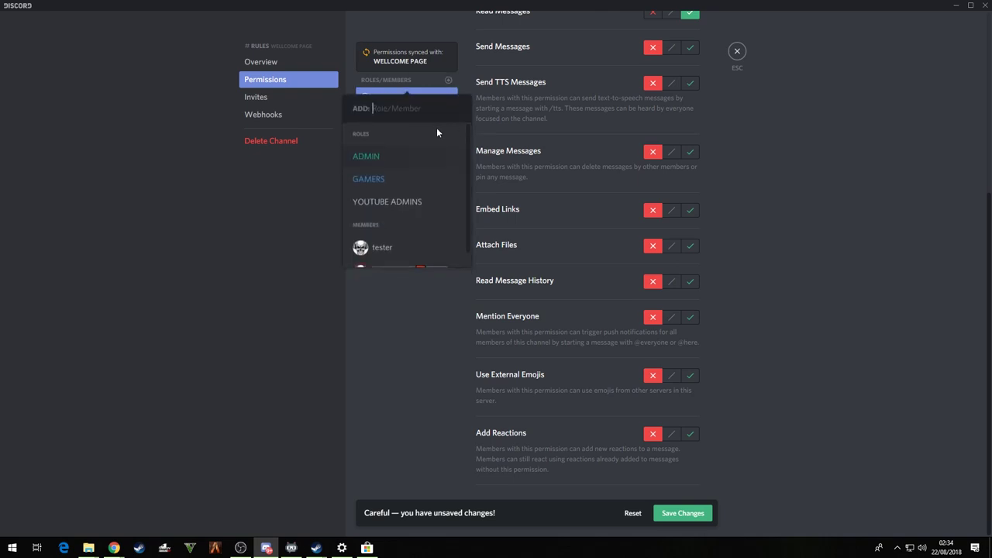
left_click(390, 159)
scroll(682, 132, "up", 6)
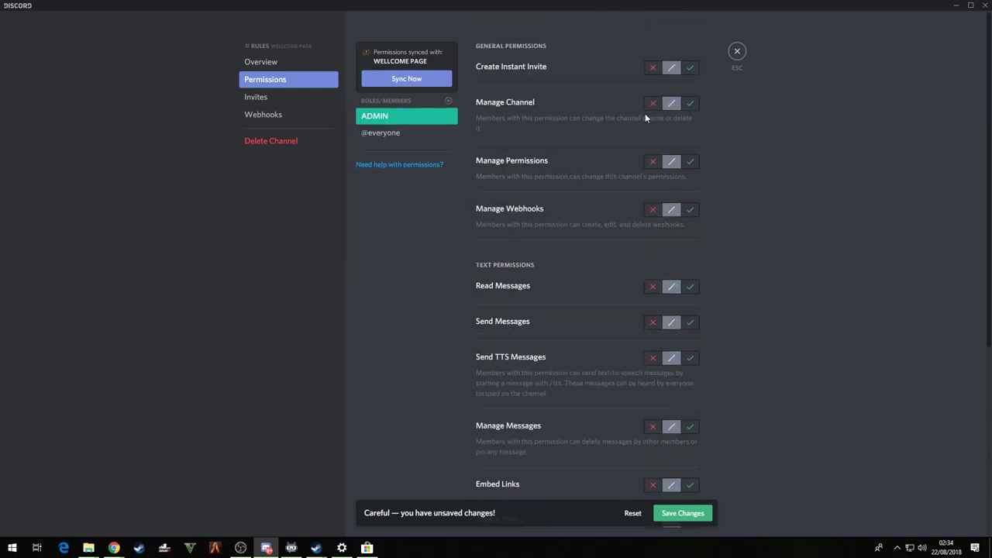
Add the GAMERS role to the rules channel's permissions and deny it Create Instant Invite, Manage Channel, Manage Permissions and Manage Webhooks.
left_click(448, 101)
left_click(397, 180)
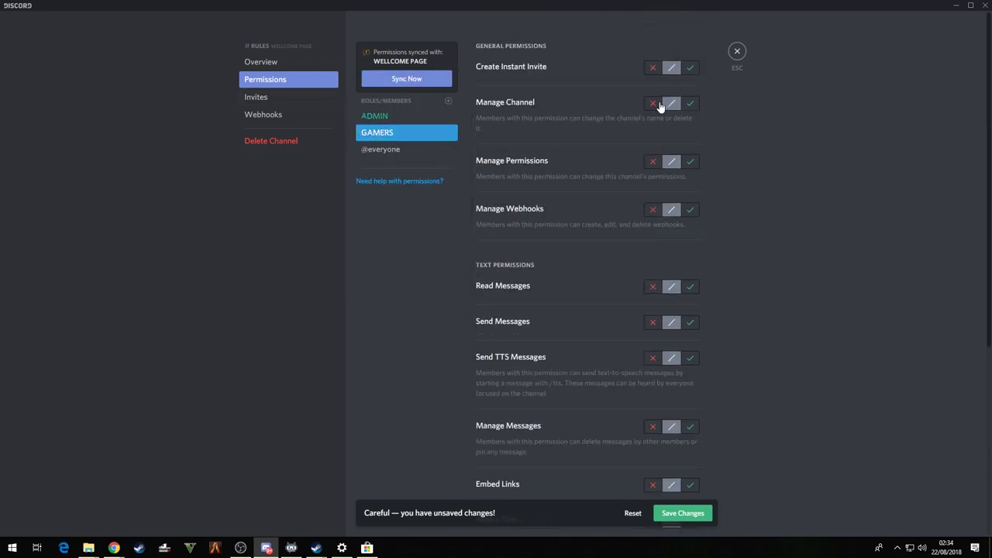
left_click(652, 68)
left_click(652, 103)
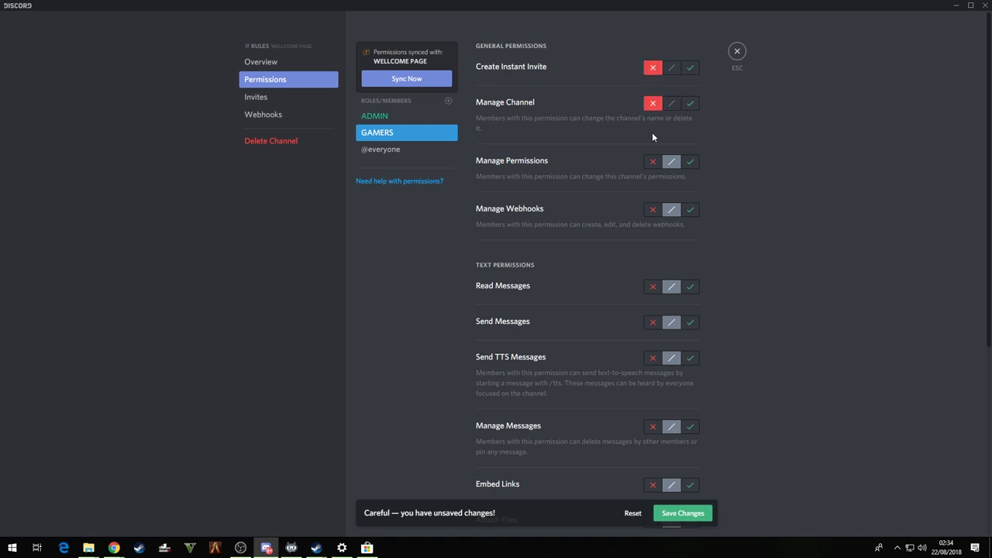
left_click(652, 210)
Allow GAMERS Read Messages in the rules channel, and deny Send Messages, Send TTS Messages, Manage Messages, Embed Links and Attach Files.
left_click(690, 287)
left_click(652, 322)
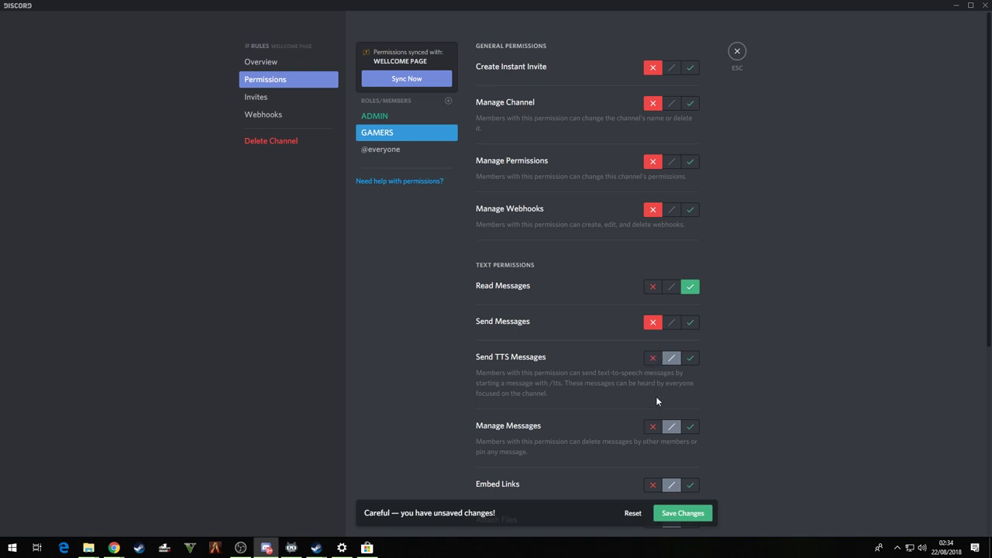
left_click(650, 359)
left_click(651, 428)
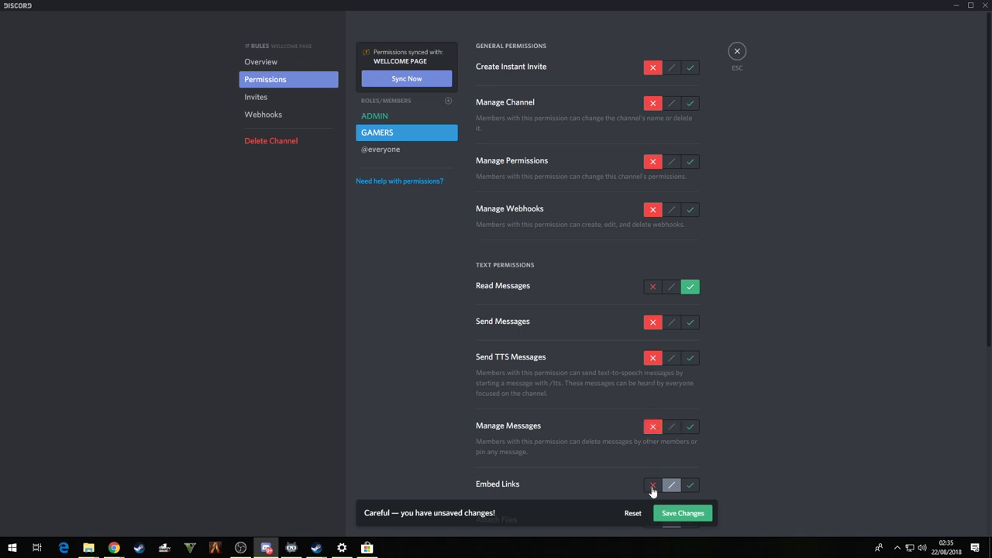
left_click(653, 490)
scroll(655, 465, "down", 3)
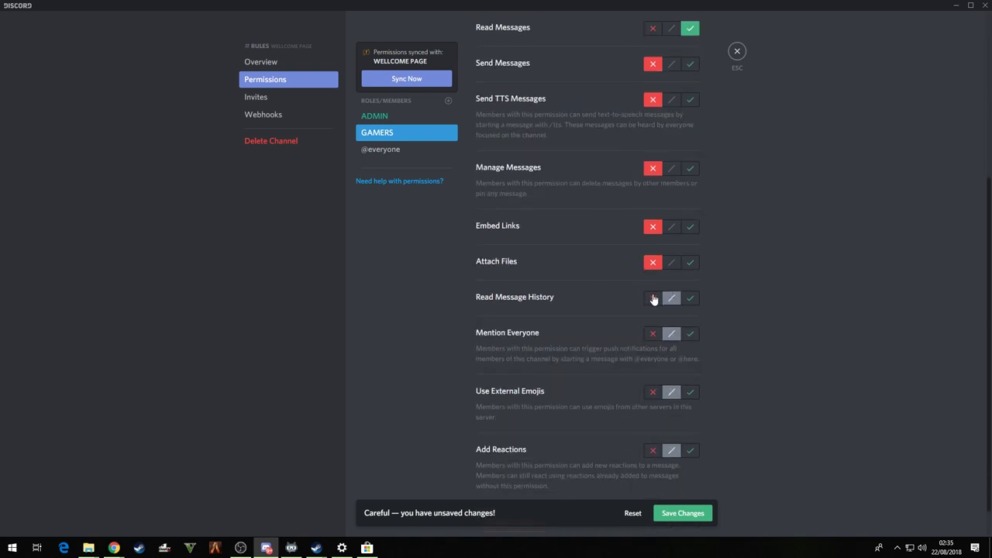
Deny GAMERS Read Message History, Mention Everyone, Use External Emojis and Add Reactions in the rules channel.
left_click(652, 298)
left_click(653, 334)
left_click(652, 392)
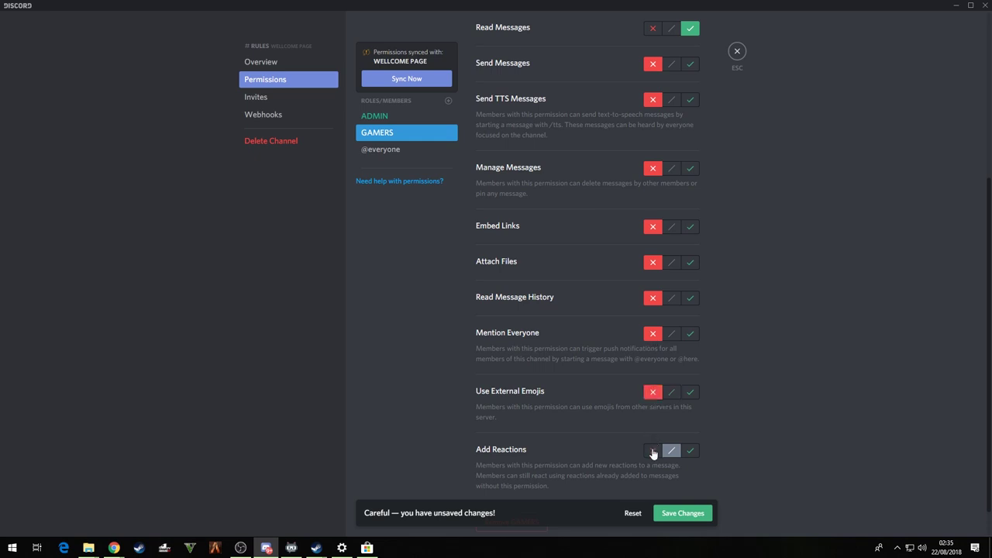
left_click(653, 451)
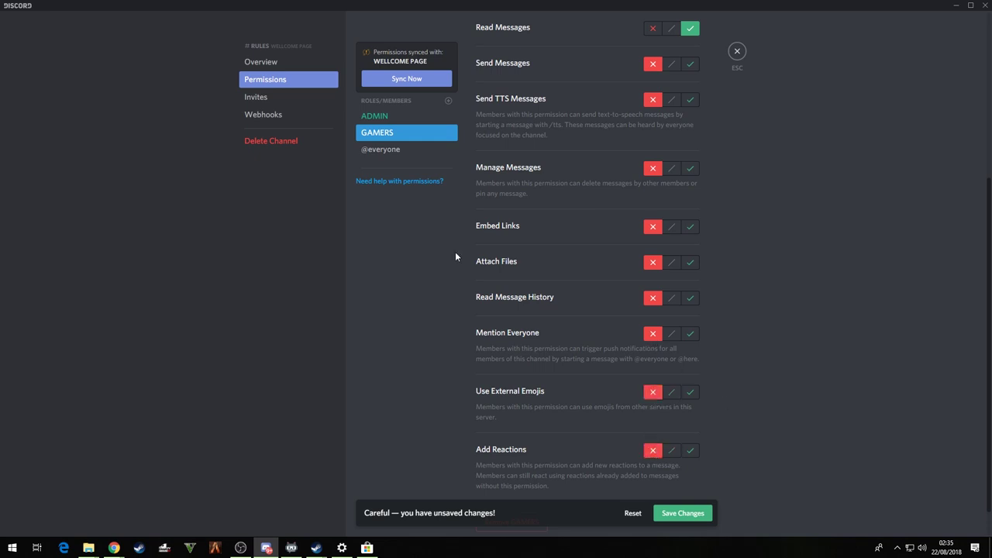
Add the YOUTUBE ADMINS role to the rules channel's permissions and deny it Create Instant Invite, Manage Channel, Manage Permissions and Manage Webhooks.
left_click(449, 102)
left_click(404, 176)
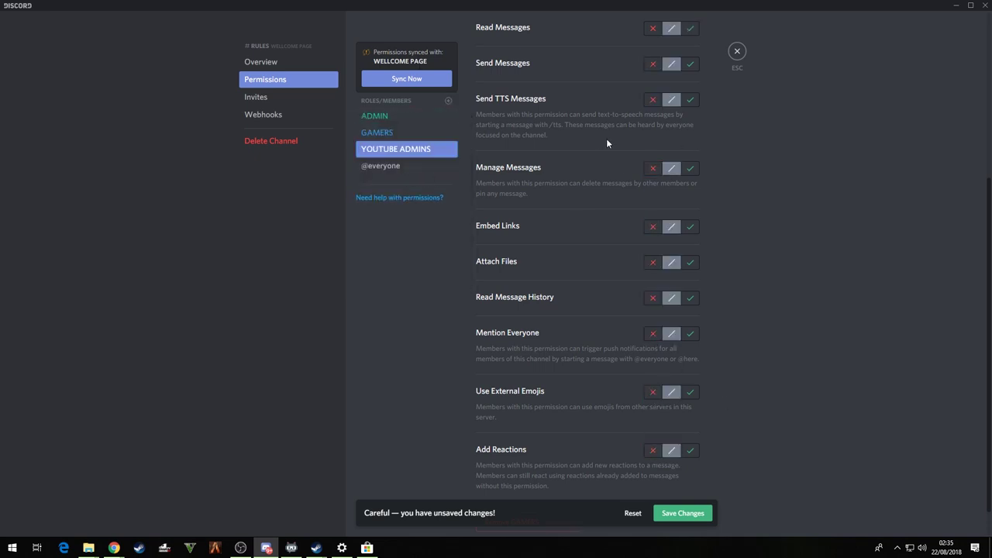
scroll(611, 139, "up", 4)
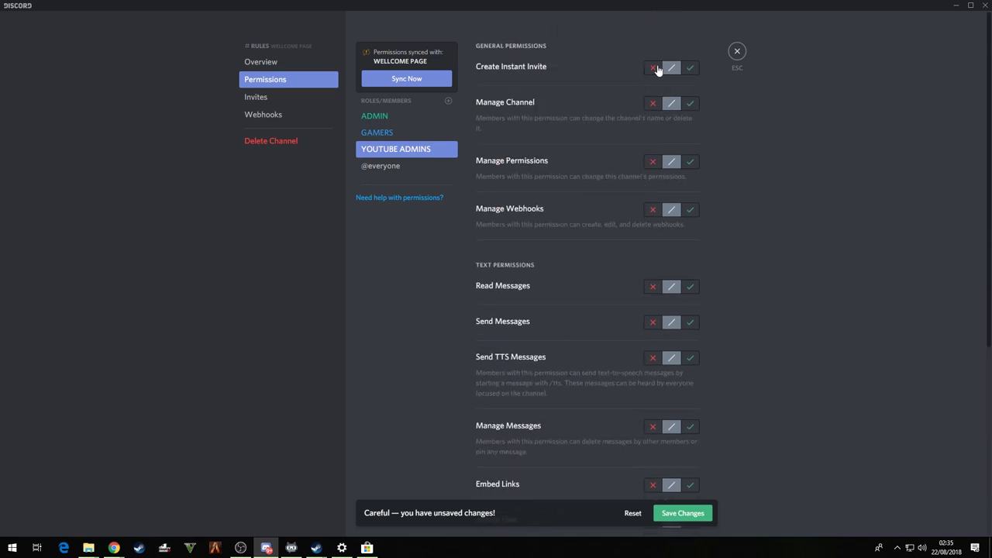
left_click(654, 68)
left_click(652, 104)
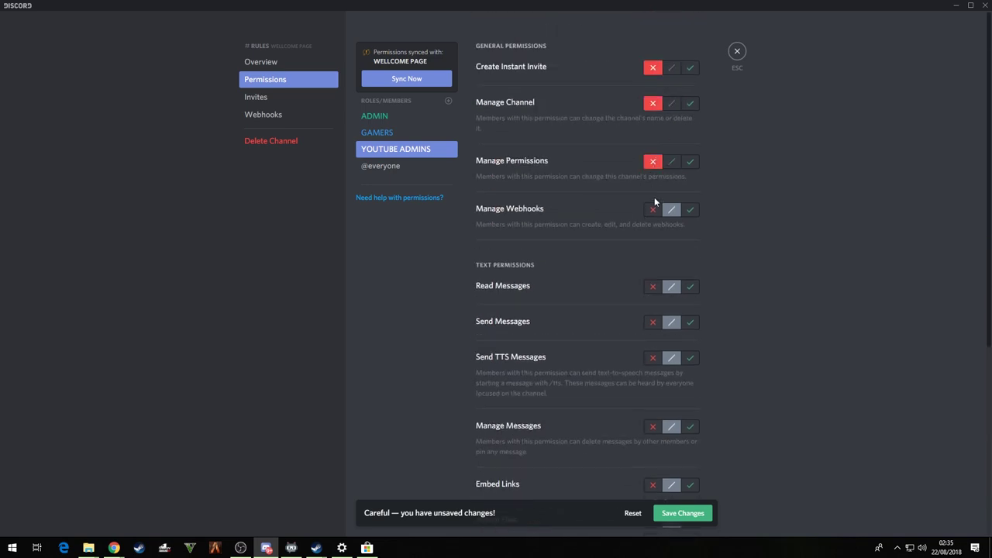
left_click(652, 210)
Allow YOUTUBE ADMINS Read Messages in the rules channel, and deny Send Messages, Send TTS Messages, Manage Messages, Embed Links and Attach Files.
left_click(690, 291)
left_click(653, 322)
left_click(653, 358)
scroll(643, 388, "down", 3)
left_click(653, 220)
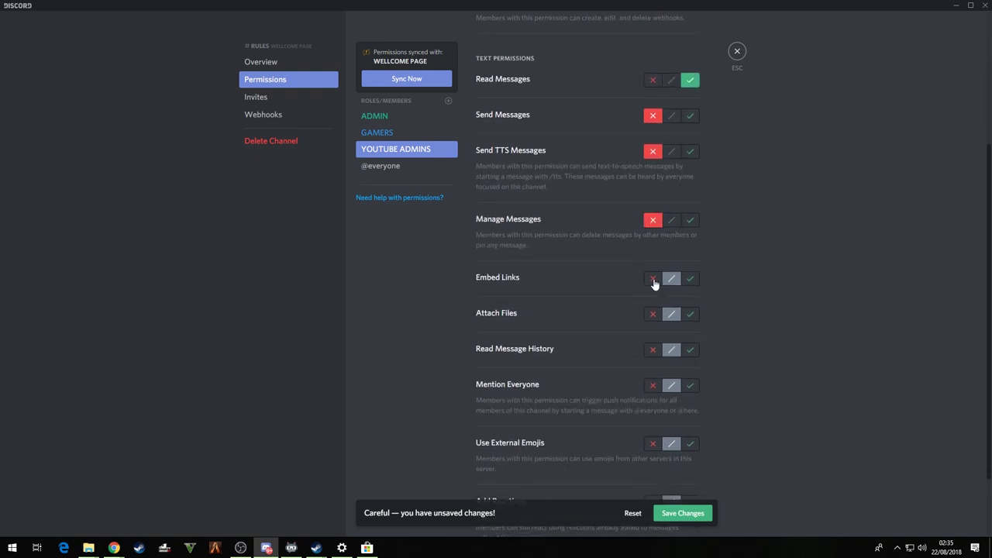
left_click(652, 278)
left_click(652, 315)
Deny YOUTUBE ADMINS Read Message History, Mention Everyone, Use External Emojis and Add Reactions in the rules channel, and save the permission changes.
left_click(653, 350)
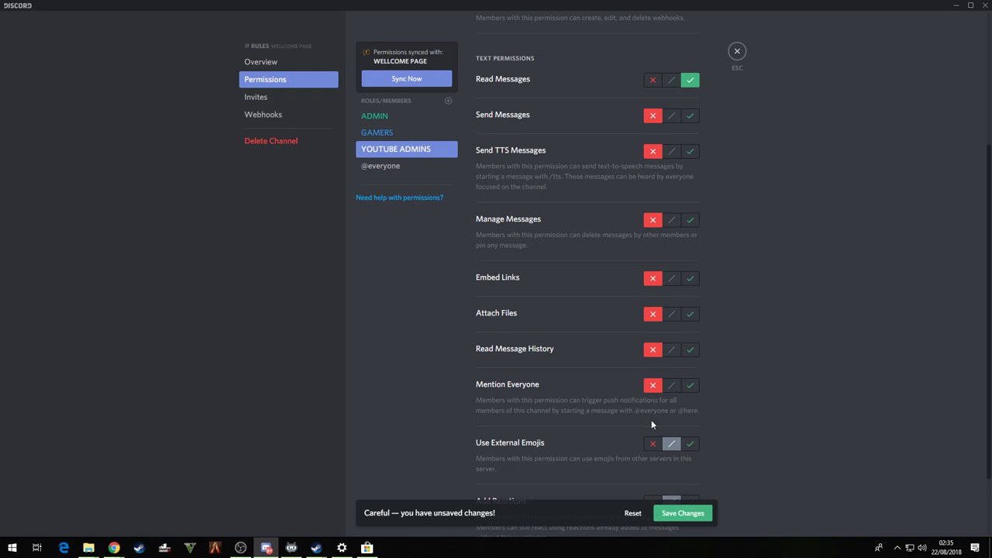
left_click(653, 443)
scroll(655, 438, "down", 2)
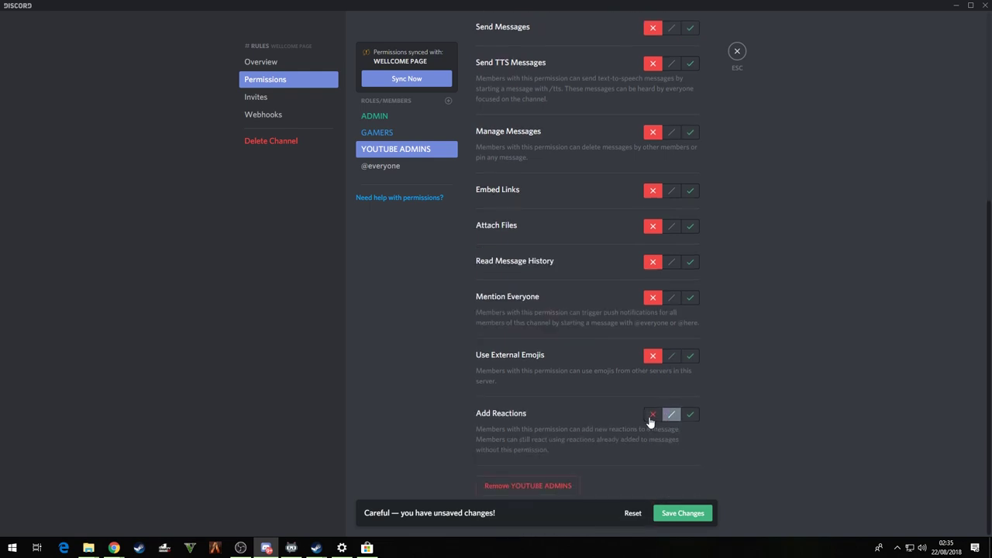
left_click(652, 414)
left_click(685, 513)
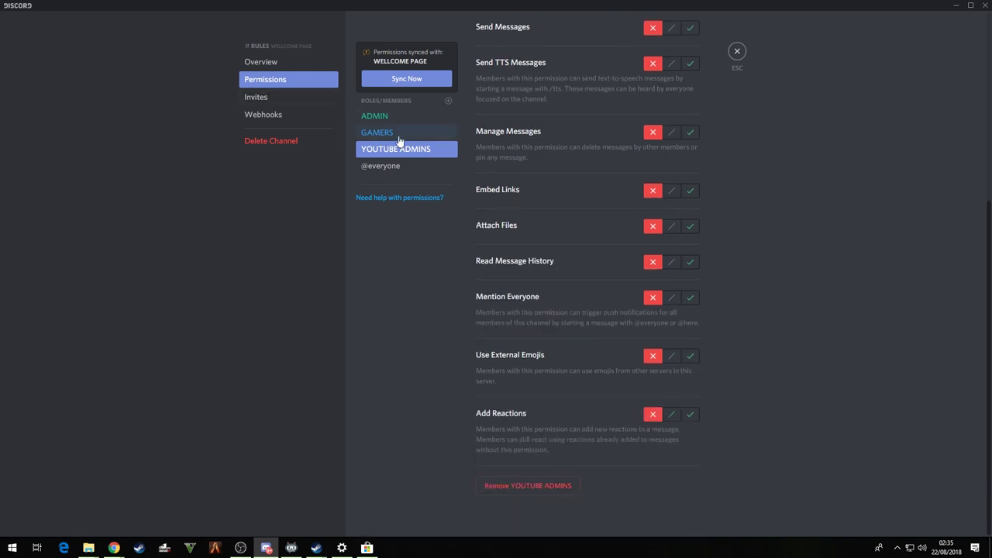
left_click(388, 115)
scroll(589, 174, "up", 5)
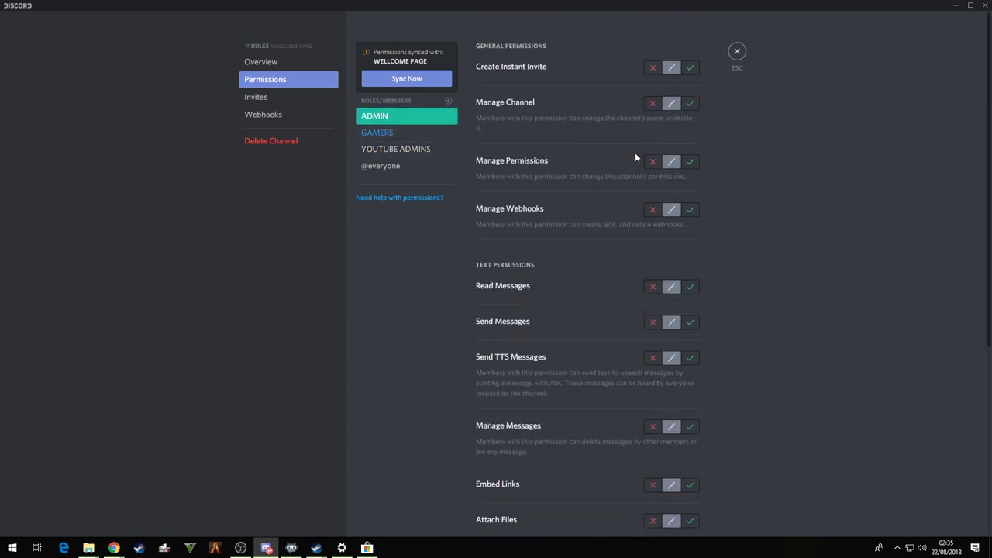
left_click(391, 165)
left_click(737, 52)
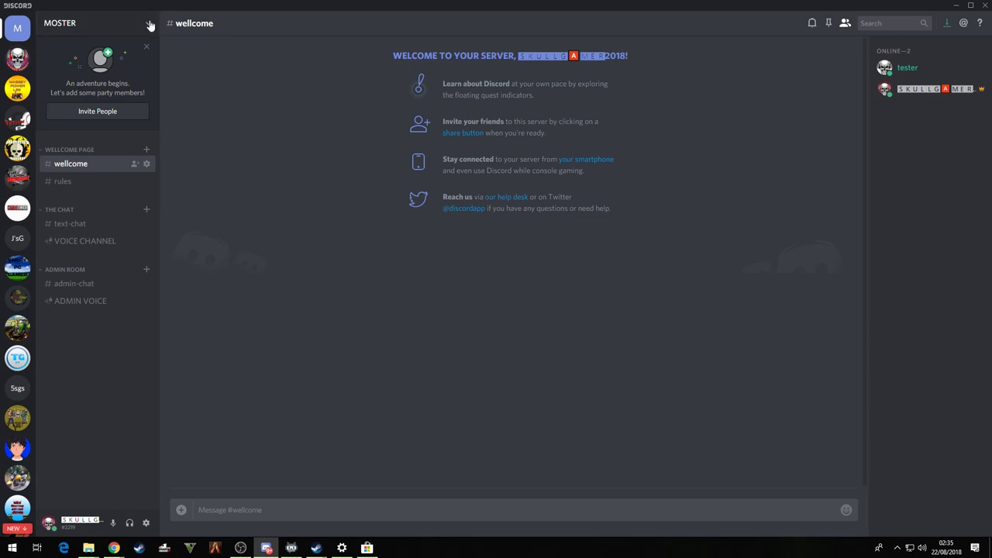
Create a new role named BOTDS in the MOSTER server settings.
left_click(147, 23)
left_click(89, 73)
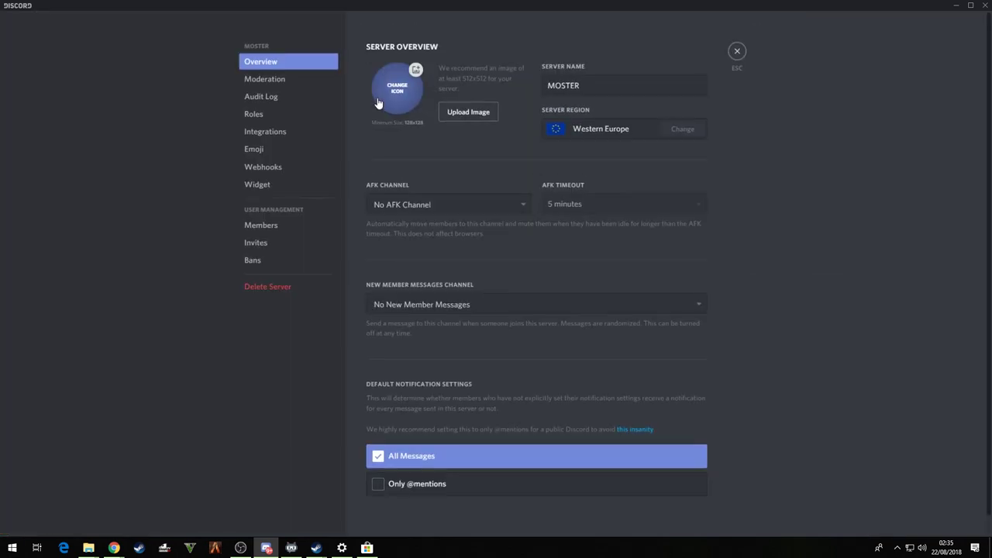
left_click(254, 114)
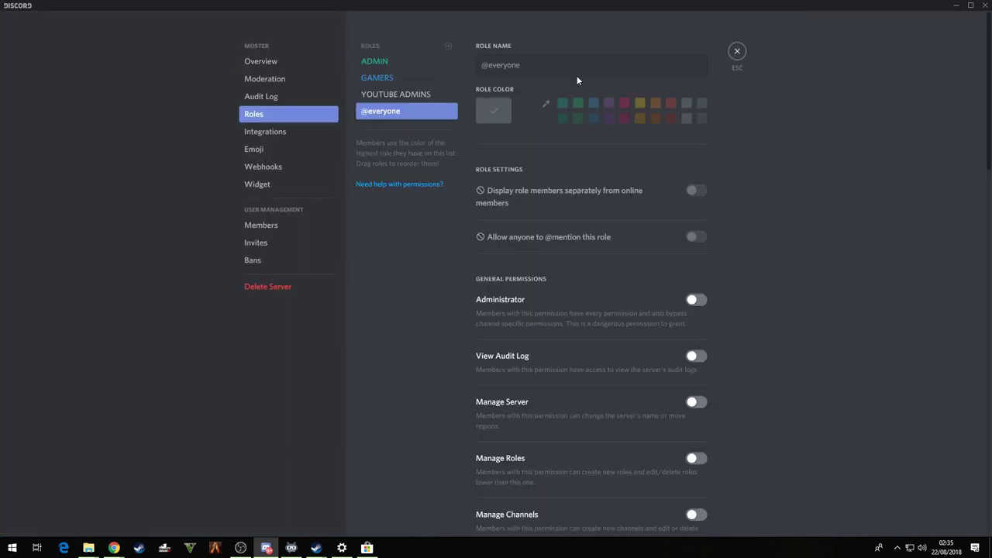
left_click(449, 46)
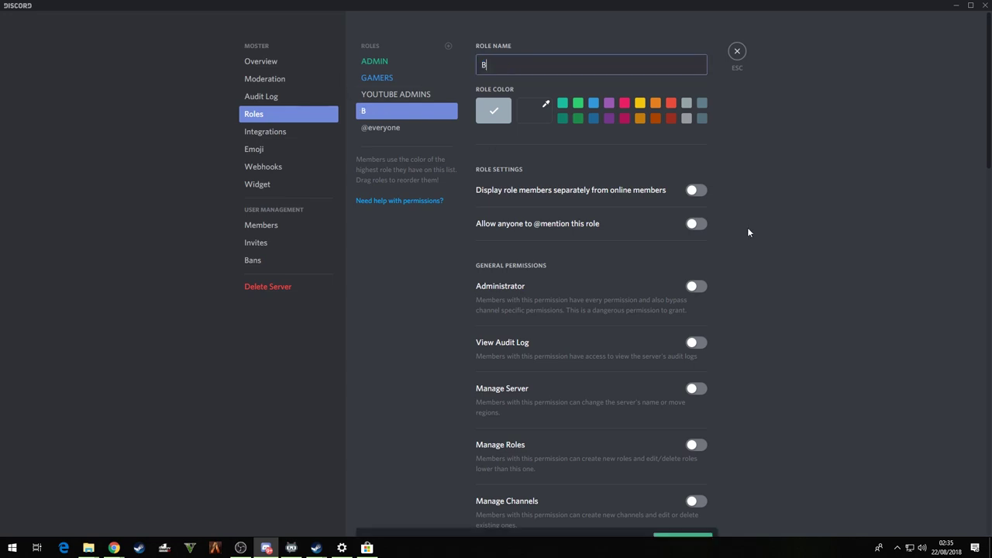
type("BOTD")
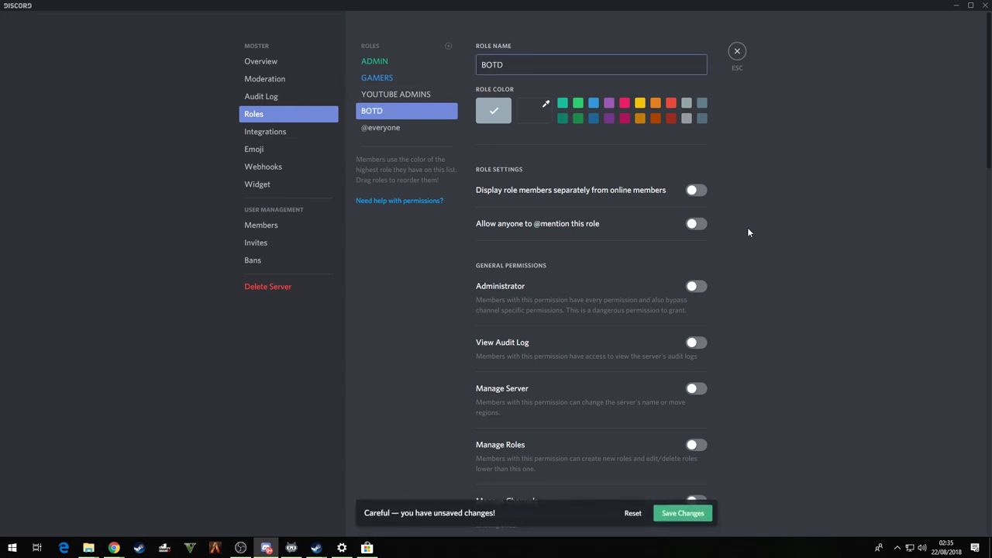
type("S")
Give the BOTDS role a yellow colour and enable its Administrator permission.
left_click(624, 103)
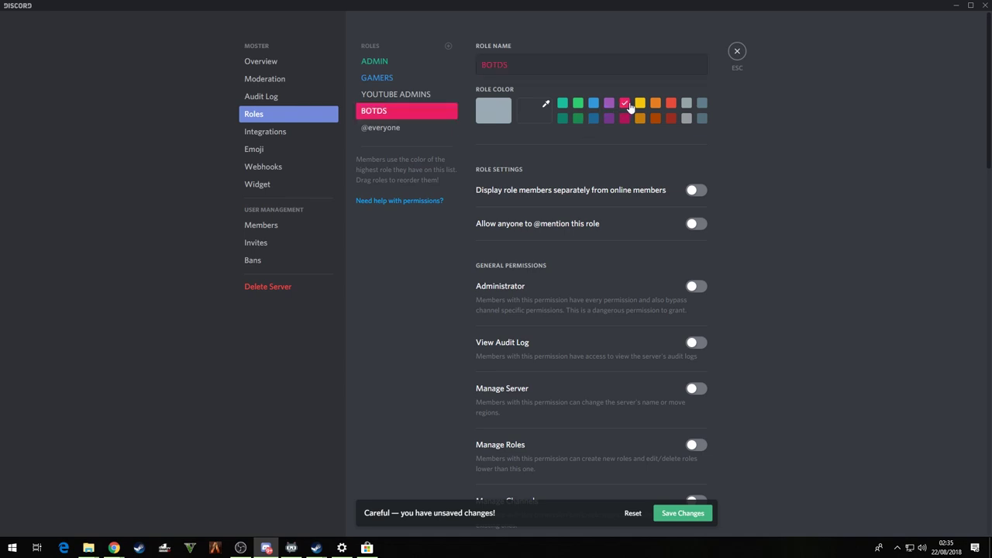
left_click(639, 103)
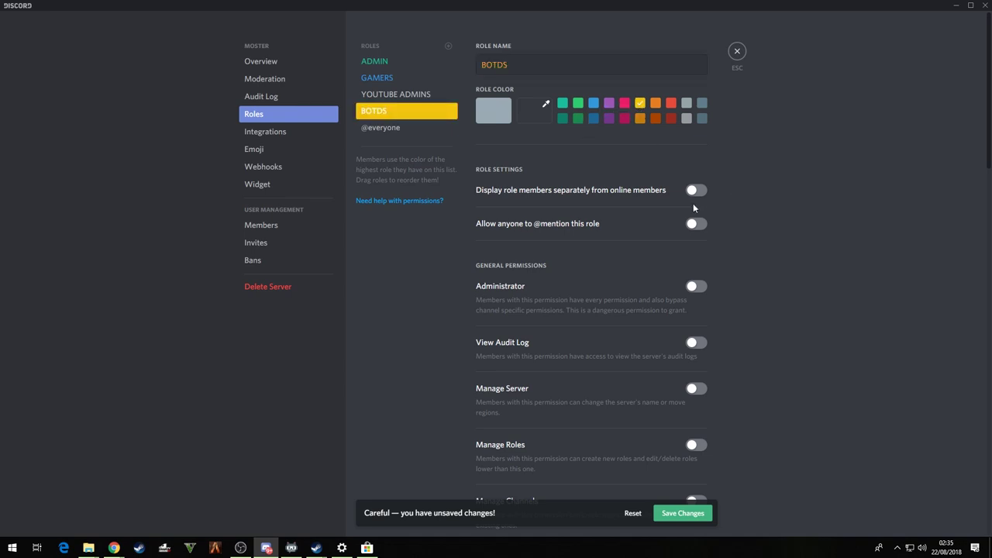
left_click(696, 286)
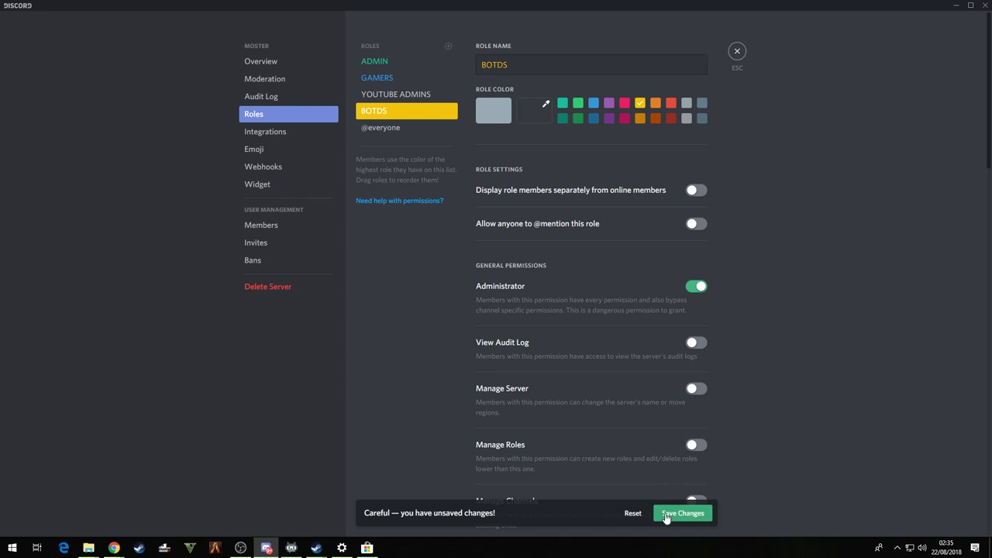
Move the YOUTUBE ADMINS and BOTDS roles above GAMERS, rename BOTDS to BOTS, and save the role changes.
mouse_move(400, 99)
left_mouse_down()
mouse_move(407, 73)
mouse_move(403, 81)
left_mouse_up()
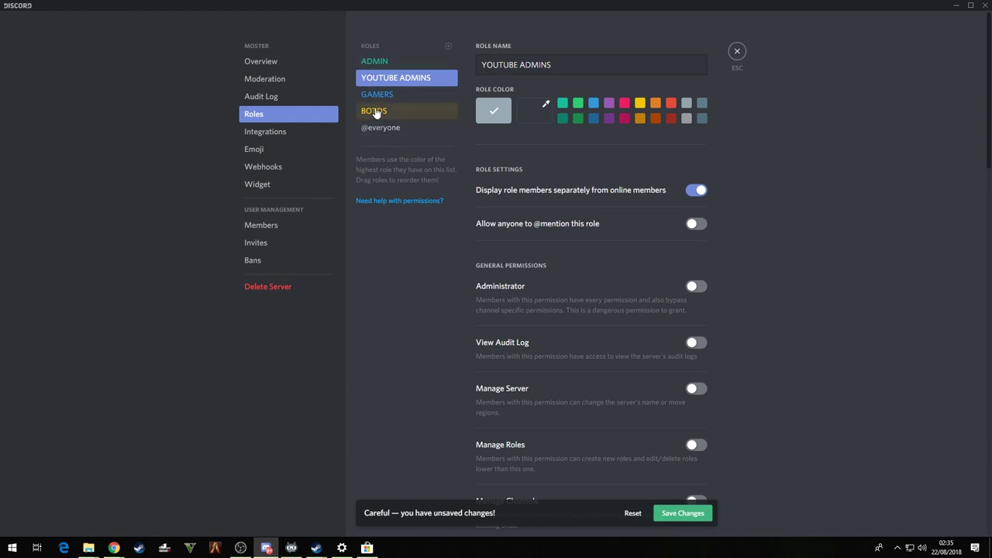
left_click_drag(376, 111, 365, 75)
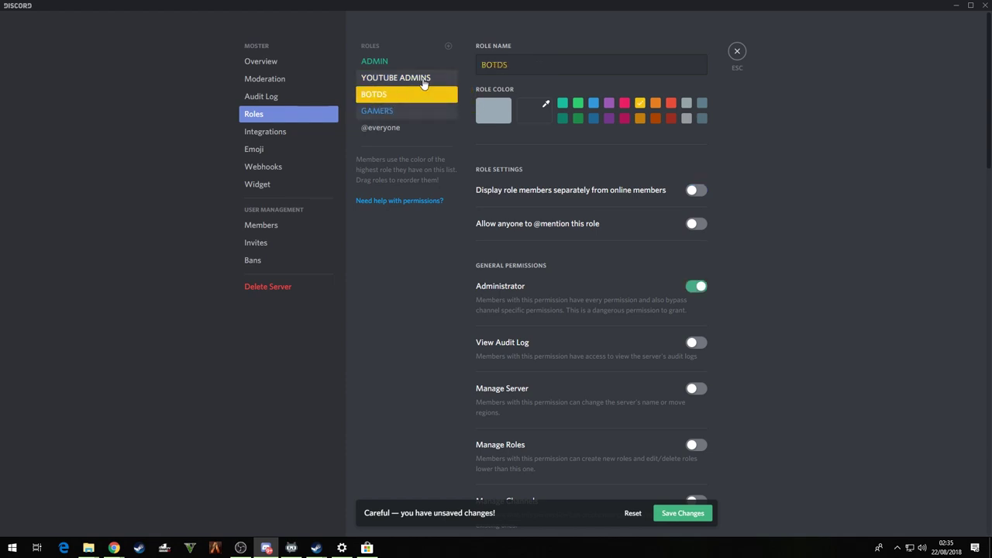
left_click(502, 65)
key("BackSpace")
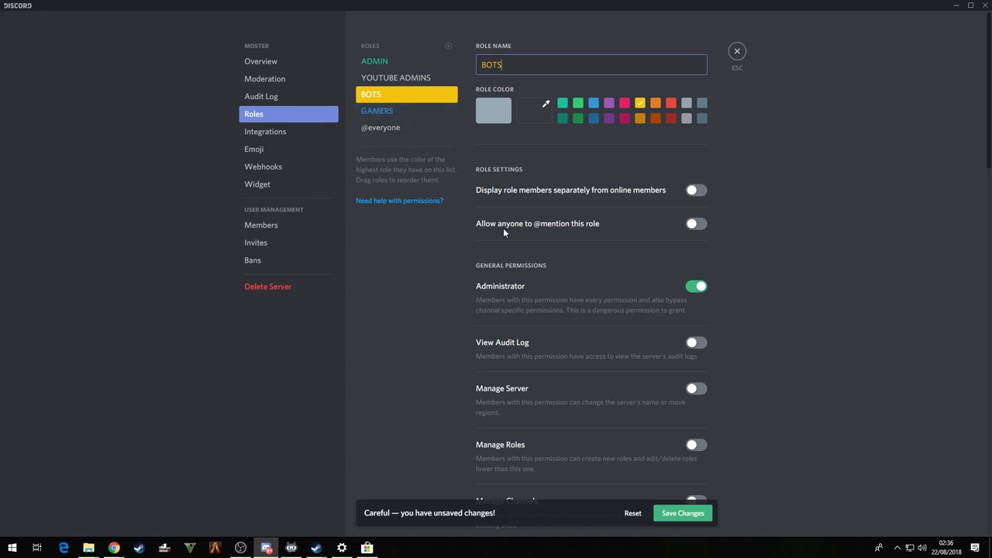
left_click(683, 514)
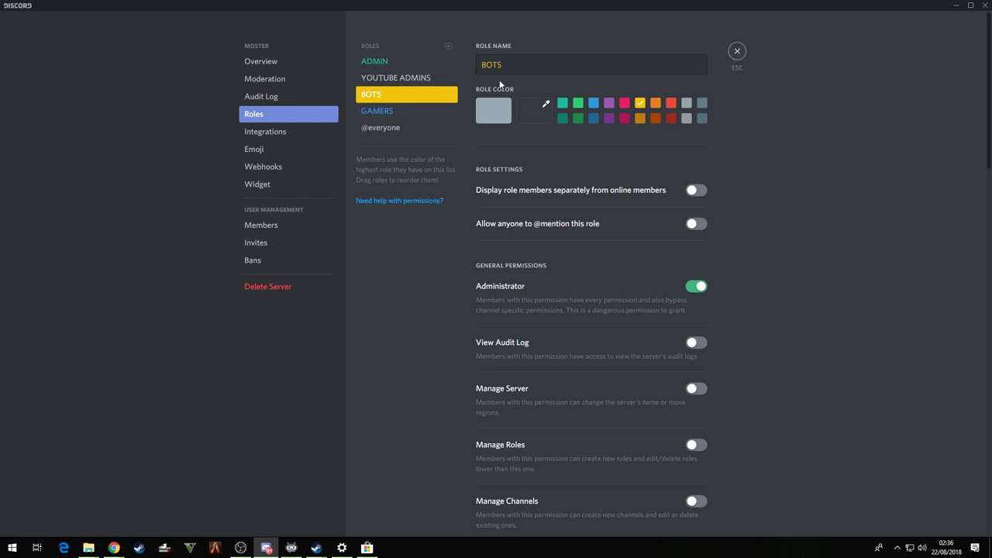
left_click(737, 51)
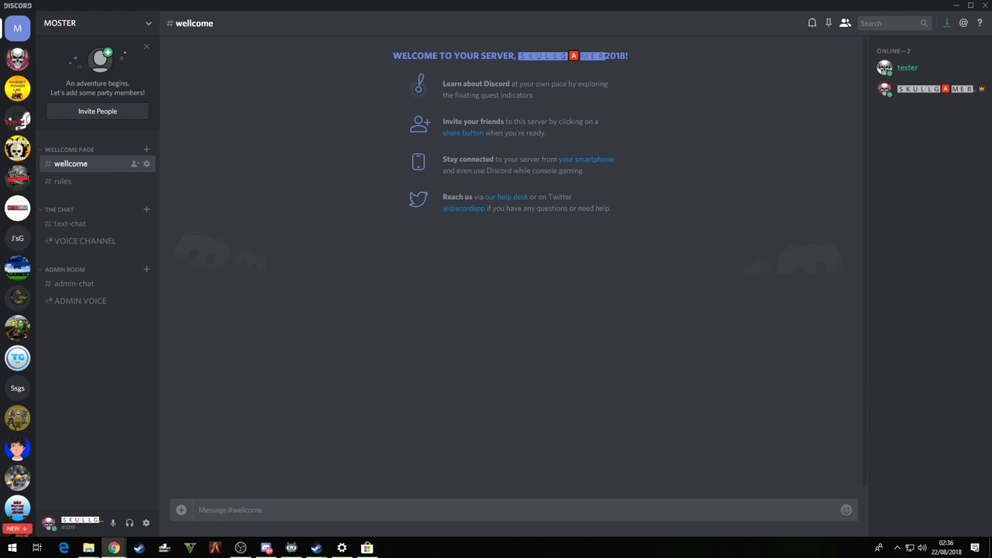
right_click(63, 210)
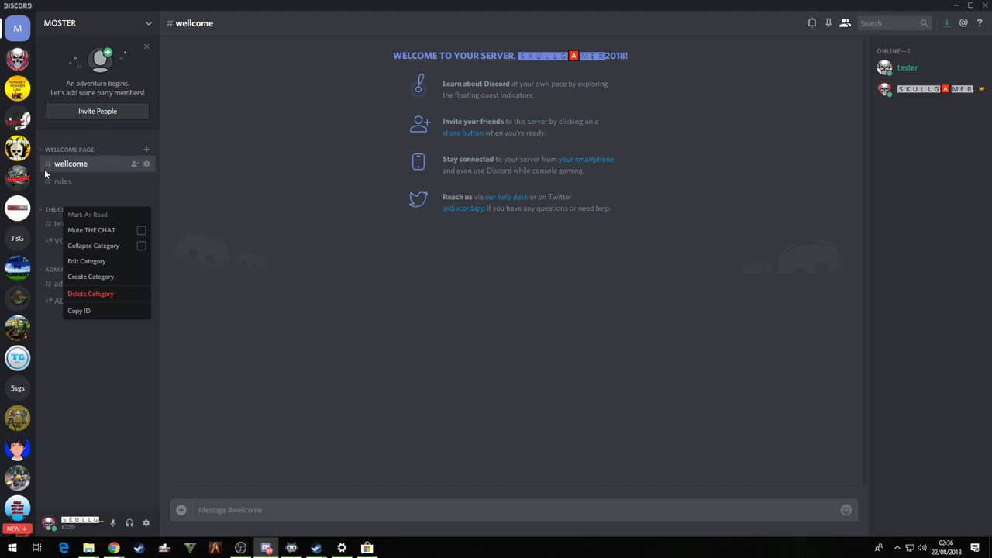
right_click(55, 215)
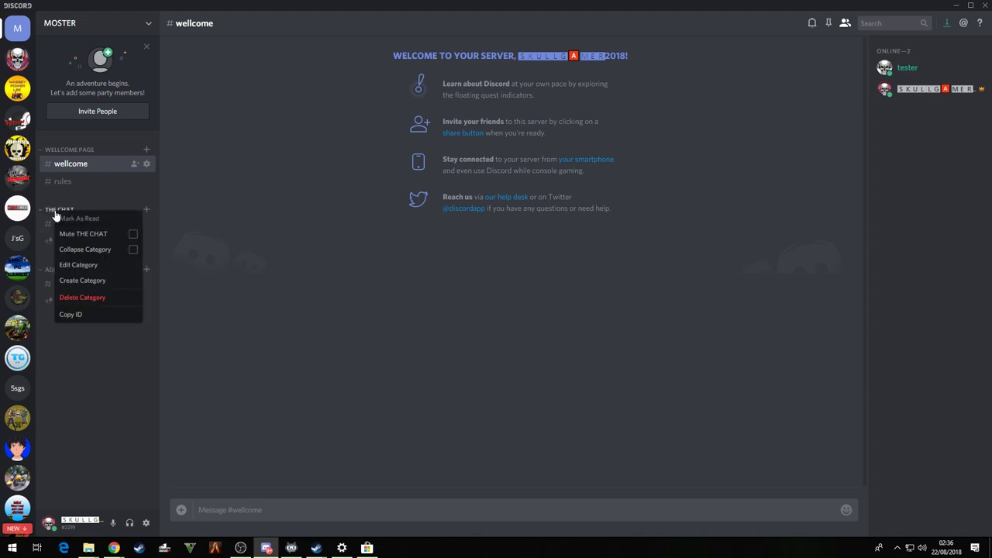
left_click(87, 266)
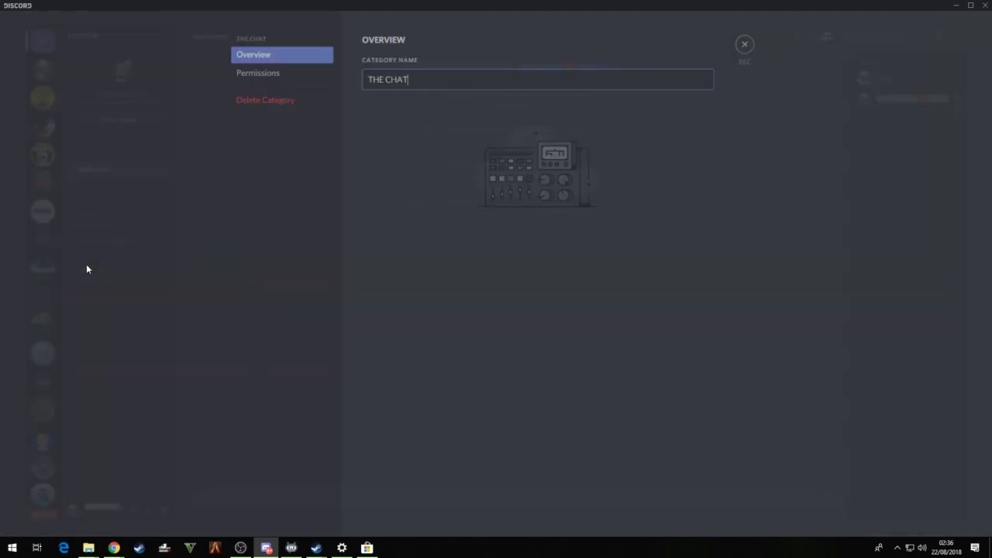
left_click(293, 84)
left_click(652, 68)
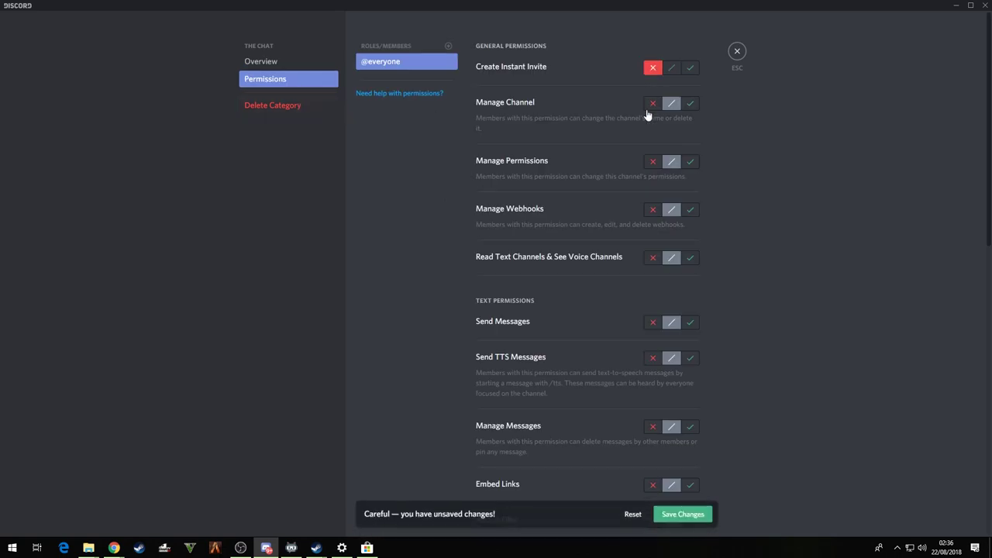
left_click(652, 103)
left_click(653, 162)
left_click(652, 209)
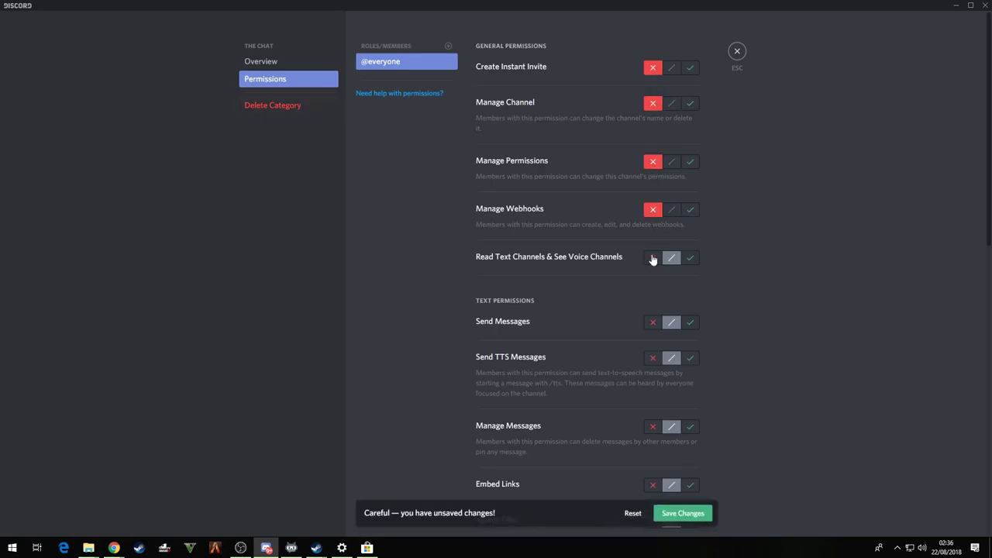
left_click(652, 257)
left_click(653, 322)
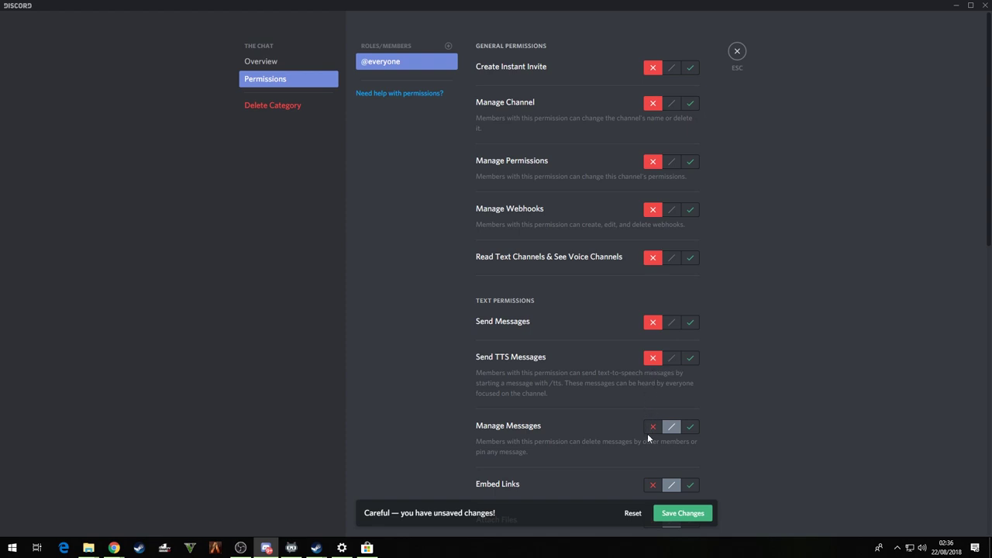
left_click(653, 426)
scroll(652, 426, "down", 3)
left_click(652, 277)
left_click(653, 314)
left_click(653, 350)
left_click(652, 385)
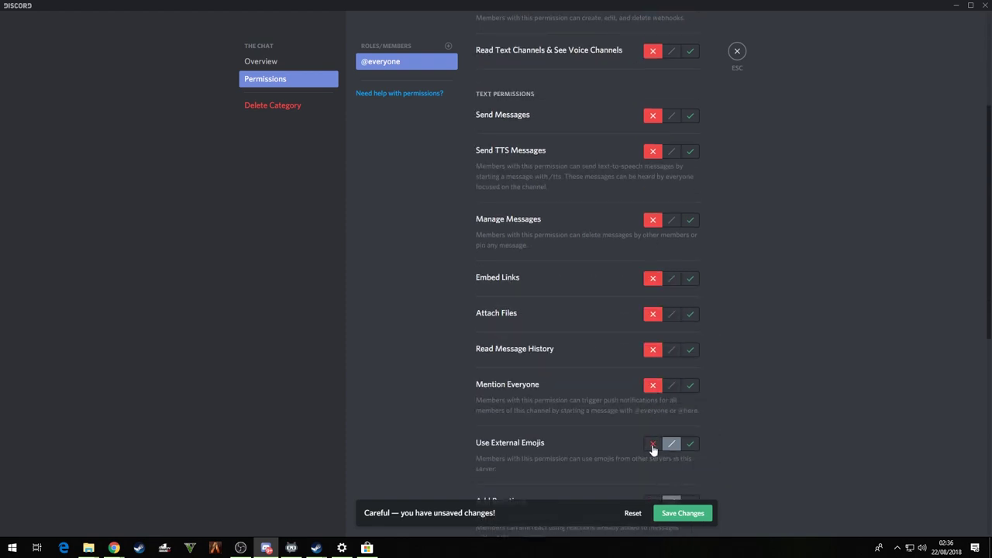
left_click(653, 447)
scroll(655, 450, "down", 3)
left_click(655, 302)
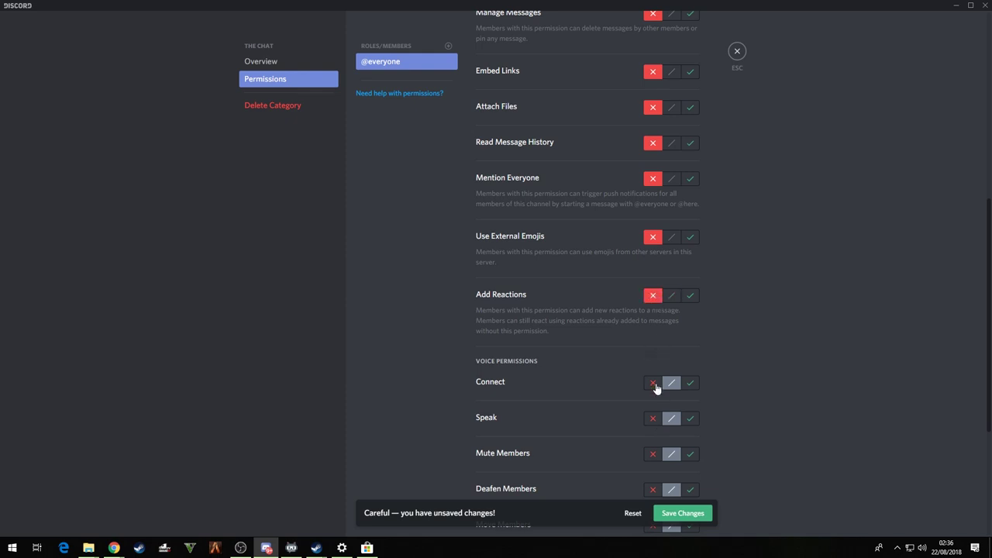
left_click(653, 383)
left_click(653, 418)
left_click(652, 454)
scroll(654, 471, "down", 3)
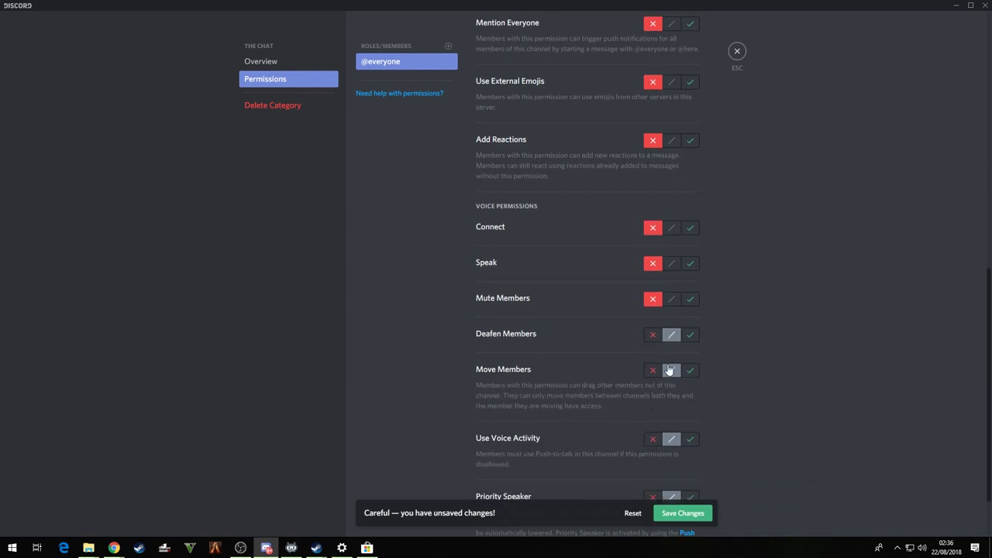
left_click(652, 331)
left_click(653, 370)
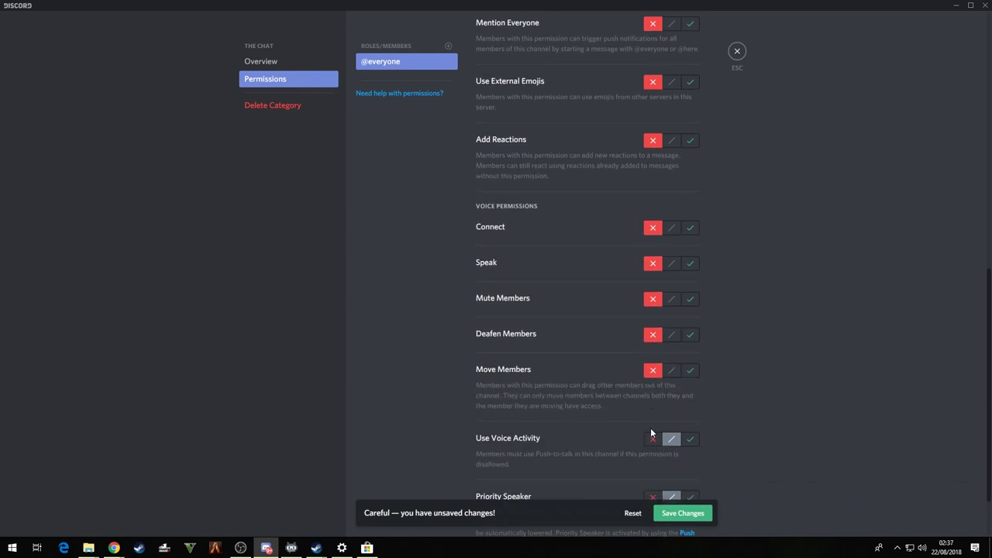
left_click(652, 440)
scroll(651, 479, "down", 1)
left_click(653, 423)
left_click(700, 516)
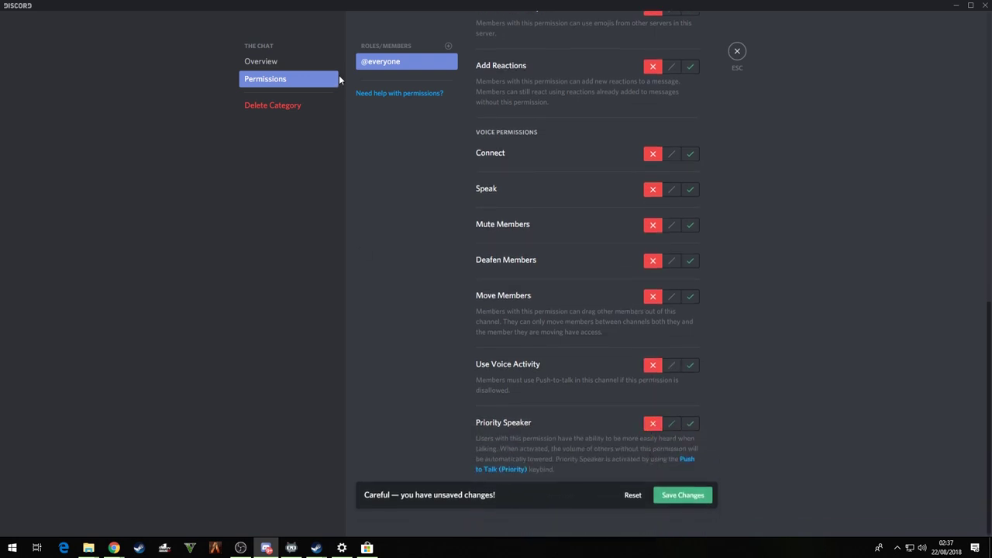
Add the ADMIN role to THE CHAT category's permissions.
left_click(447, 47)
left_click(414, 185)
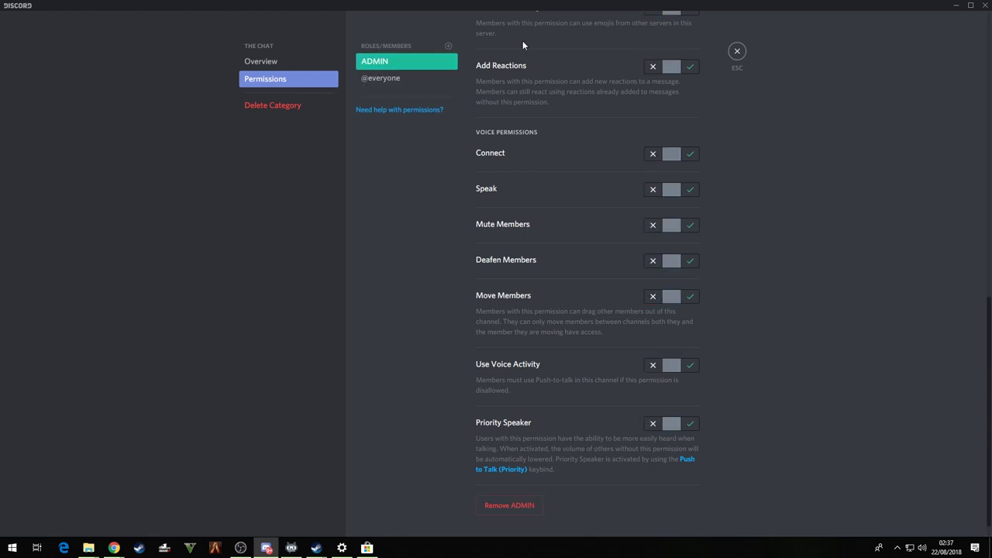
Add YOUTUBE ADMINS to the category, allowing Create Instant Invite and Read Text Channels & See Voice Channels but denying Manage Channel, Manage Permissions and Manage Webhooks.
left_click(448, 48)
left_click(416, 124)
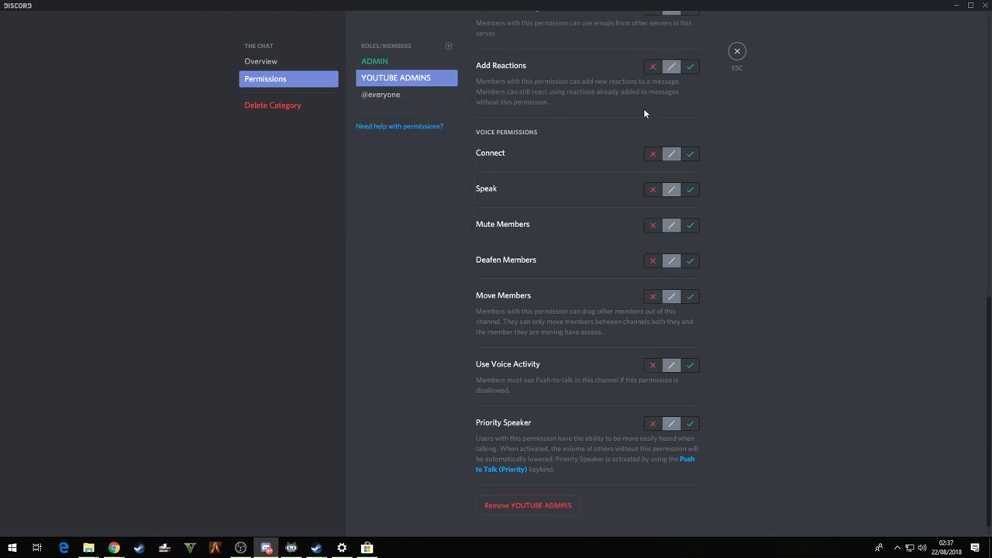
scroll(651, 109, "up", 3)
scroll(651, 101, "up", 5)
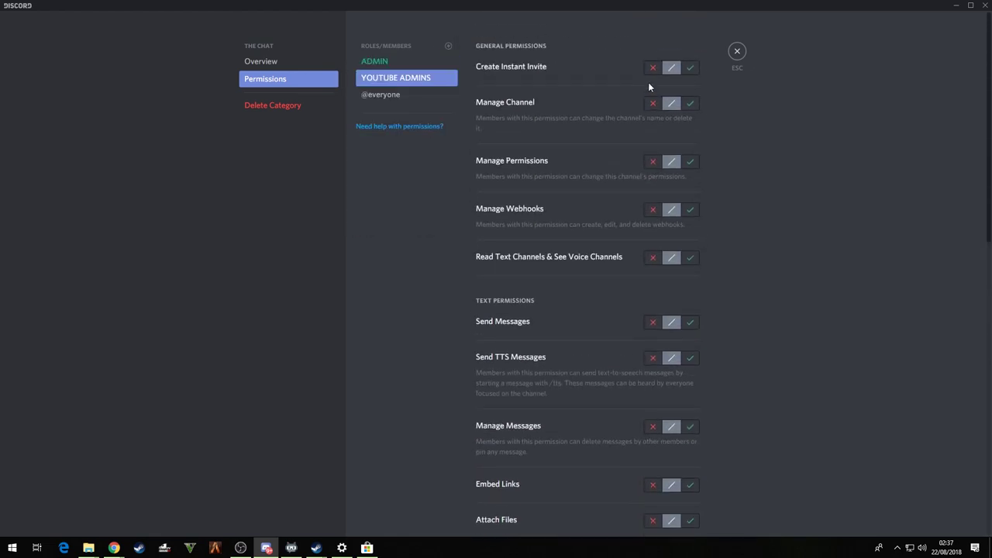
left_click(691, 68)
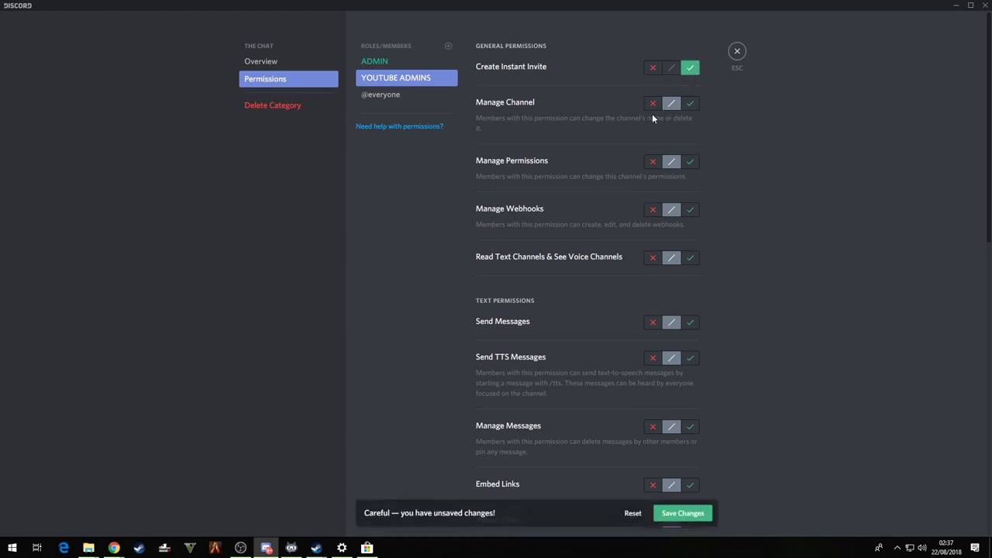
left_click(652, 109)
left_click(652, 162)
left_click(654, 211)
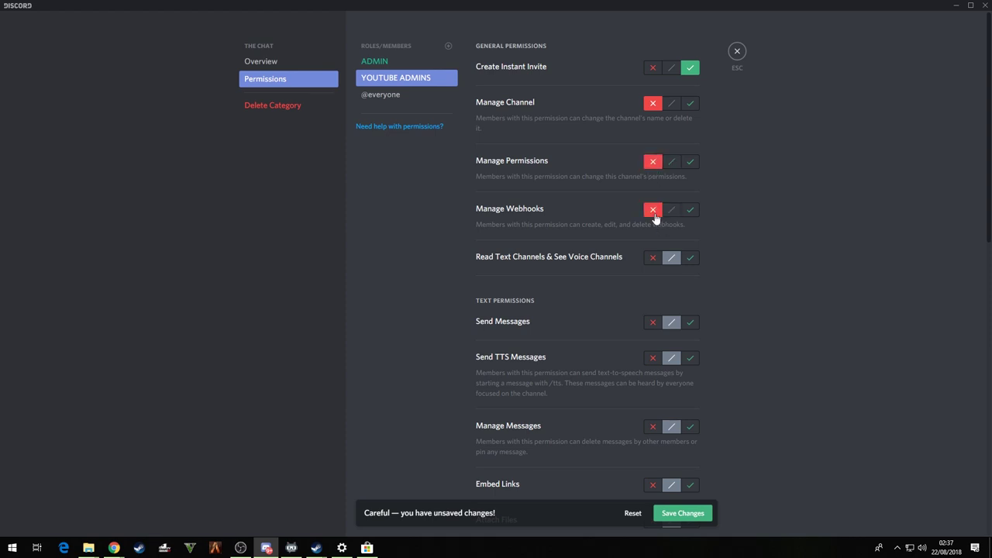
left_click(687, 258)
Allow YOUTUBE ADMINS all text permissions in THE CHAT category, from Send Messages through Add Reactions.
left_click(691, 322)
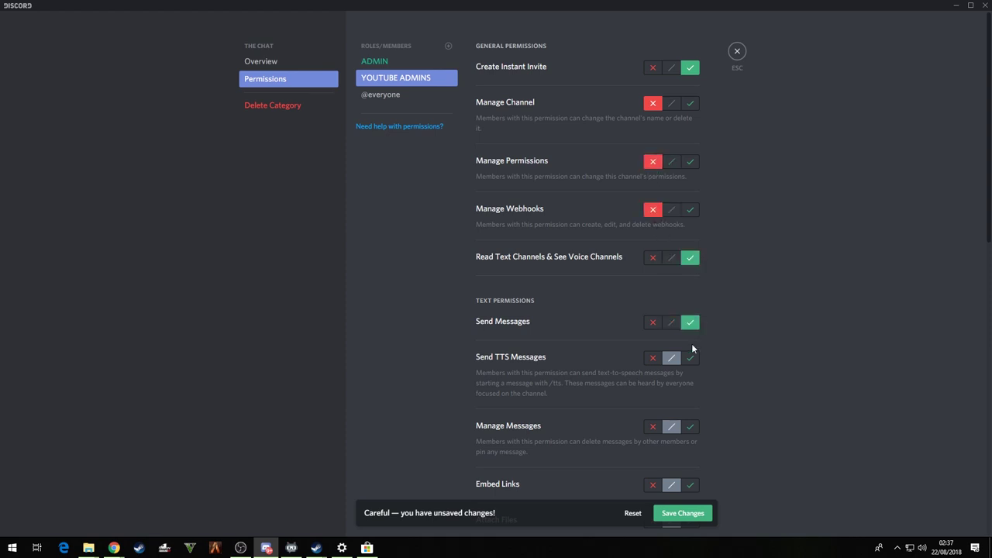
left_click(690, 359)
scroll(658, 295, "down", 2)
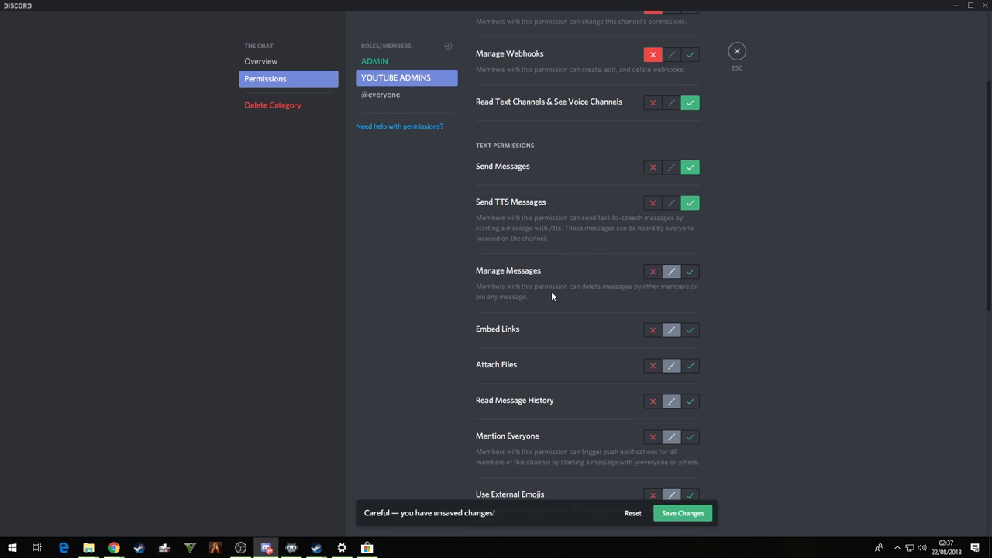
left_click(689, 271)
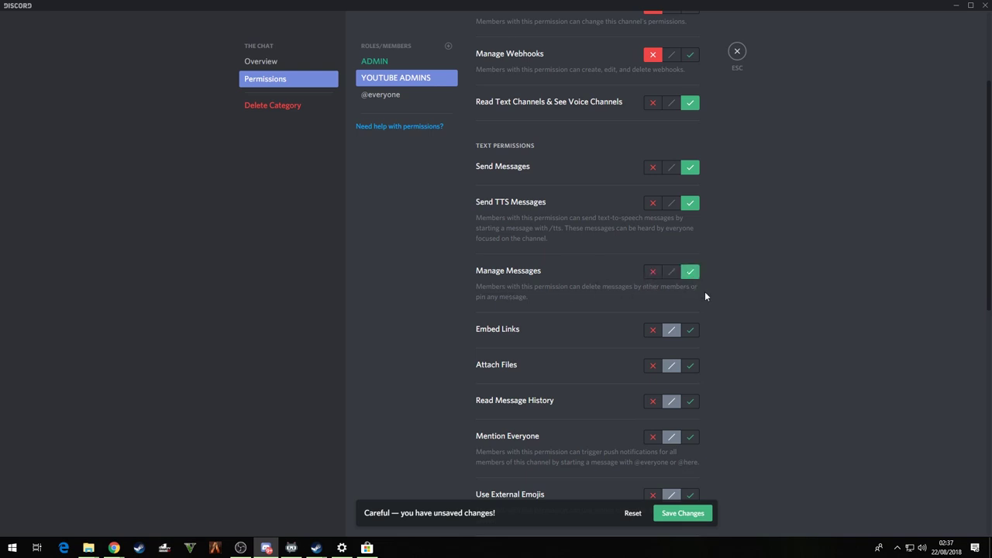
left_click(690, 329)
left_click(691, 366)
left_click(690, 402)
scroll(738, 408, "down", 3)
left_click(690, 339)
scroll(775, 349, "down", 2)
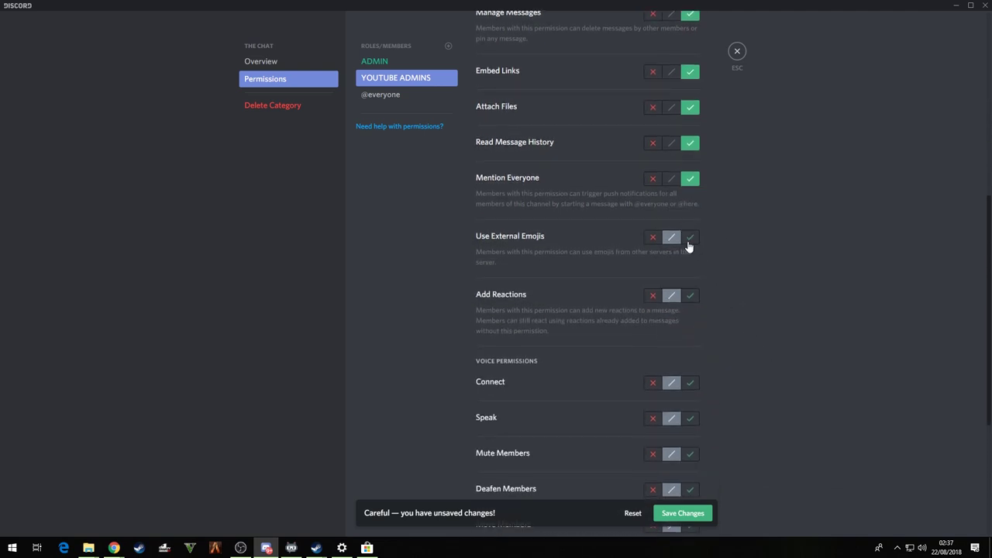
scroll(677, 249, "down", 1)
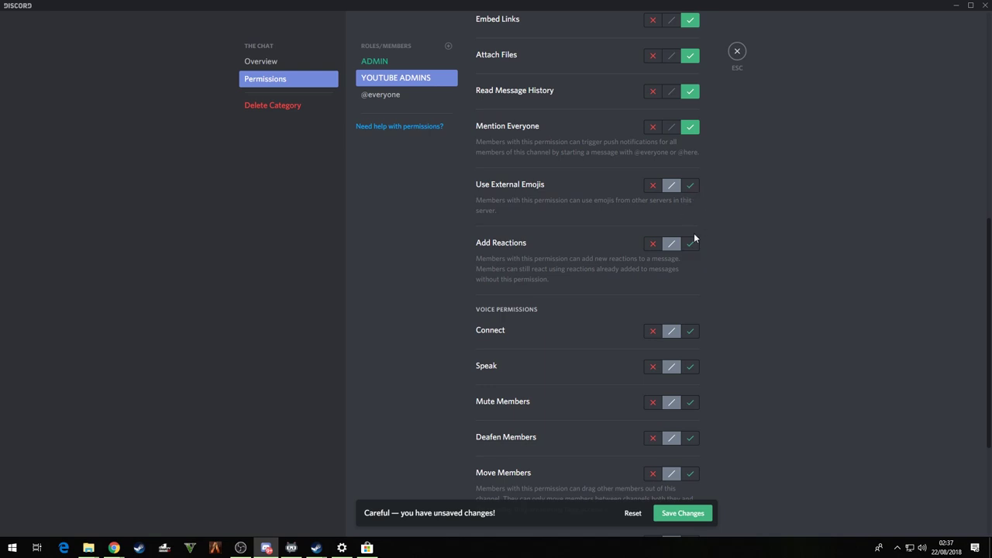
left_click(691, 189)
left_click(694, 247)
Allow YOUTUBE ADMINS the voice permissions from Connect through Move Members in THE CHAT category, and save the changes.
scroll(747, 275, "down", 3)
left_click(690, 227)
left_click(690, 263)
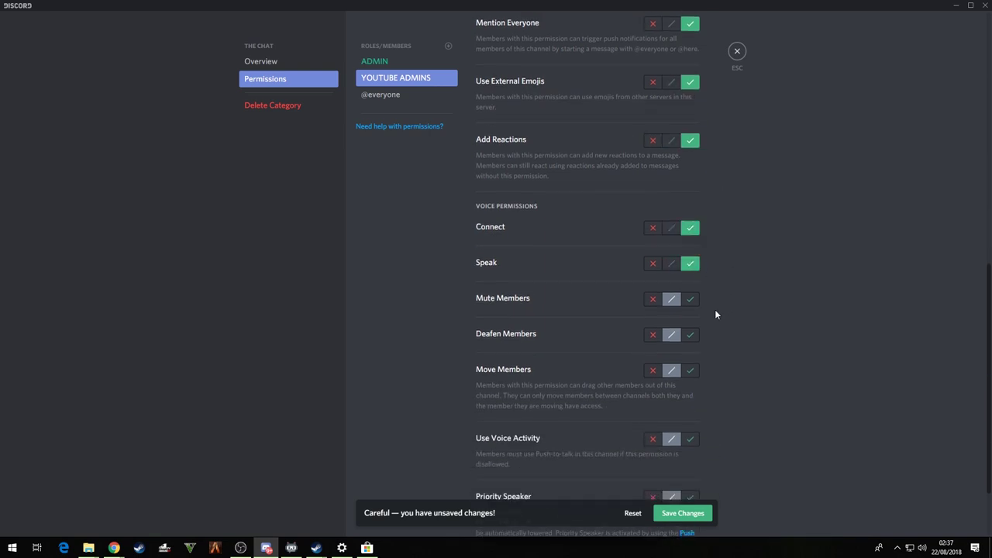
left_click(691, 301)
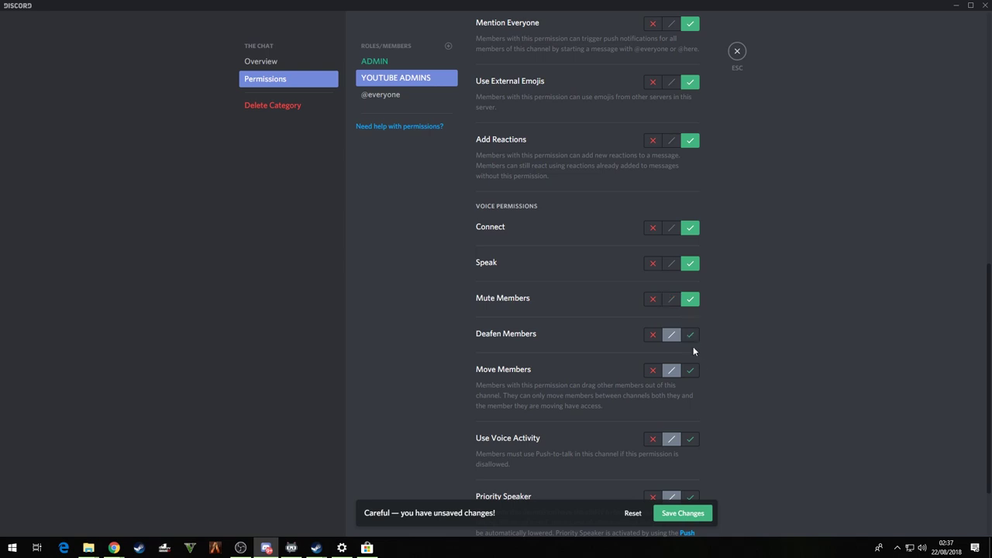
left_click(691, 336)
left_click(694, 371)
scroll(765, 378, "down", 1)
scroll(765, 378, "down", 2)
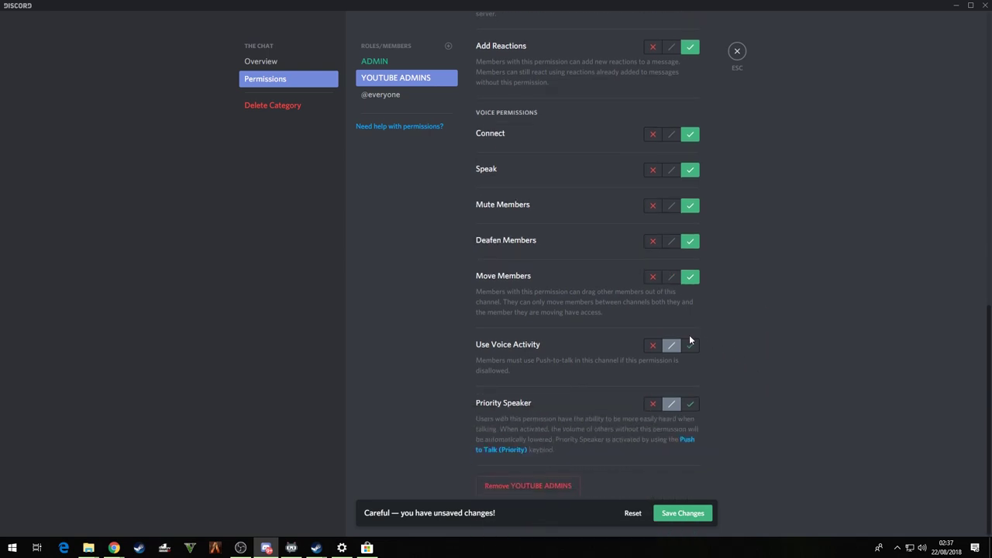
left_click(694, 523)
Add the BOTS and GAMERS roles to THE CHAT category's permissions.
left_click(448, 46)
left_click(385, 126)
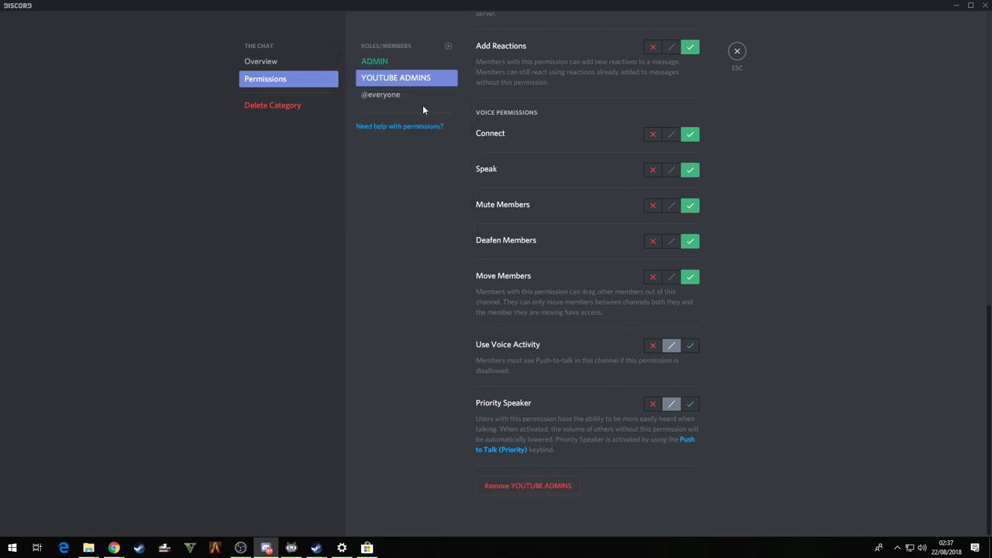
left_click(448, 47)
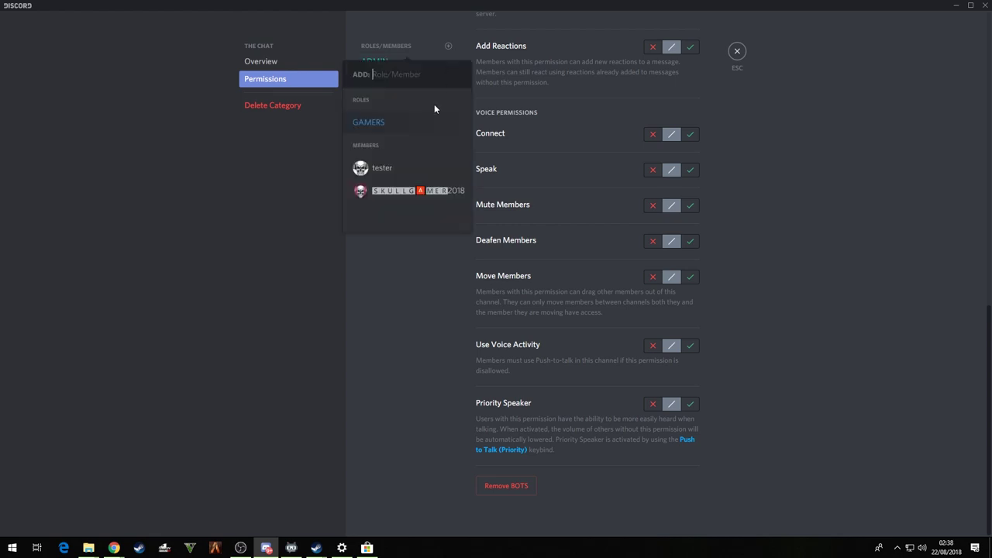
left_click(412, 132)
For GAMERS, allow Create Instant Invite and Read Text Channels & See Voice Channels, and deny Manage Channel, Manage Permissions and Manage Webhooks.
scroll(652, 201, "up", 10)
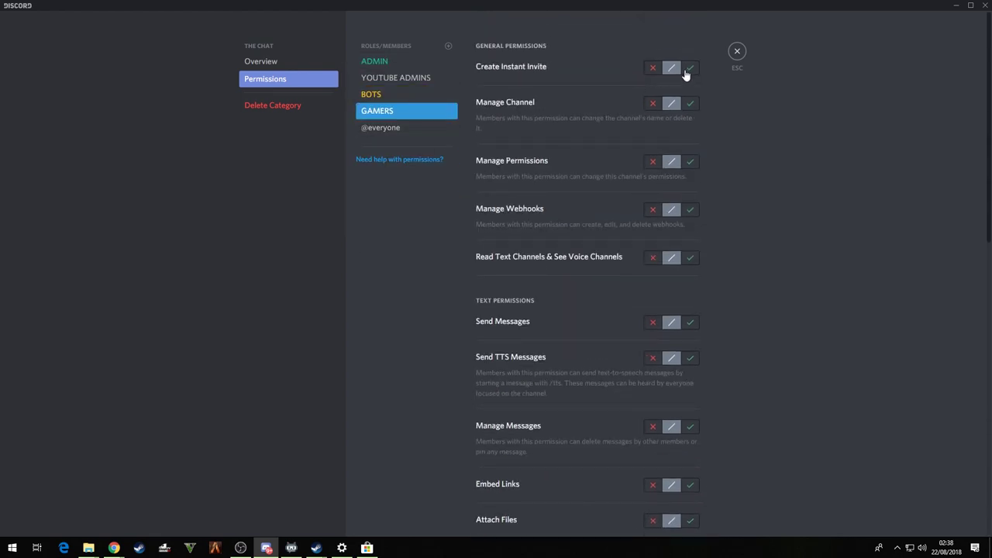
left_click(686, 75)
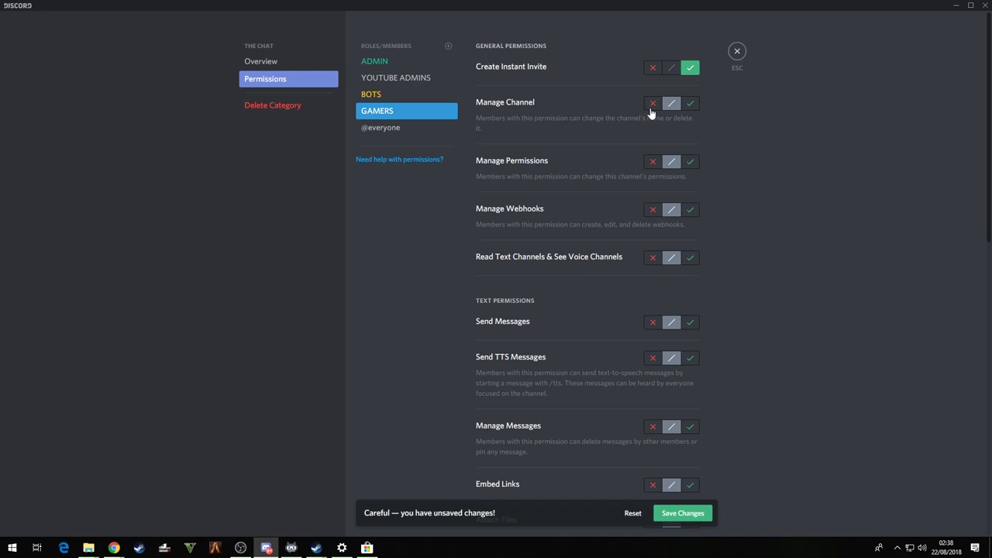
left_click(653, 104)
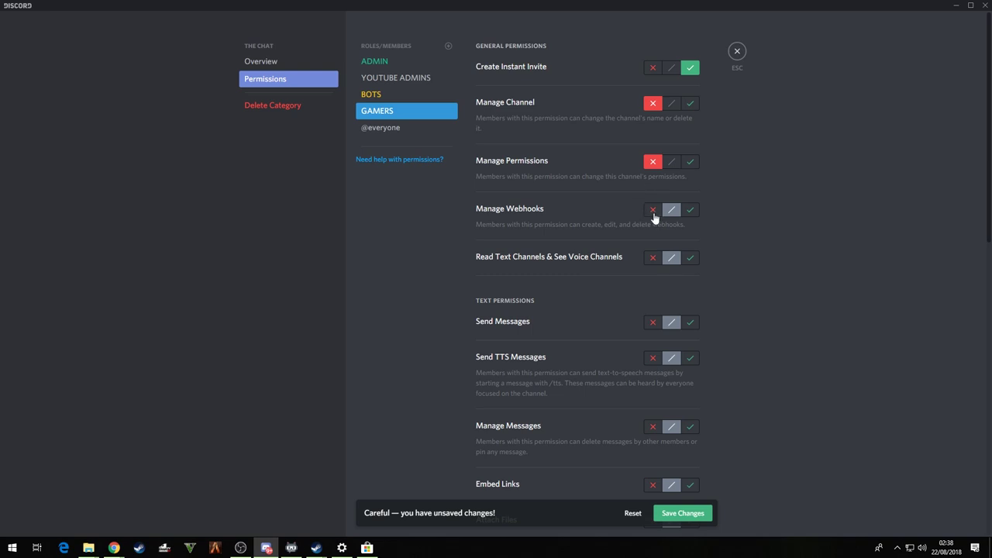
left_click(653, 213)
left_click(693, 262)
Allow GAMERS to Send Messages, and deny them Send TTS Messages and Manage Messages.
scroll(728, 314, "down", 2)
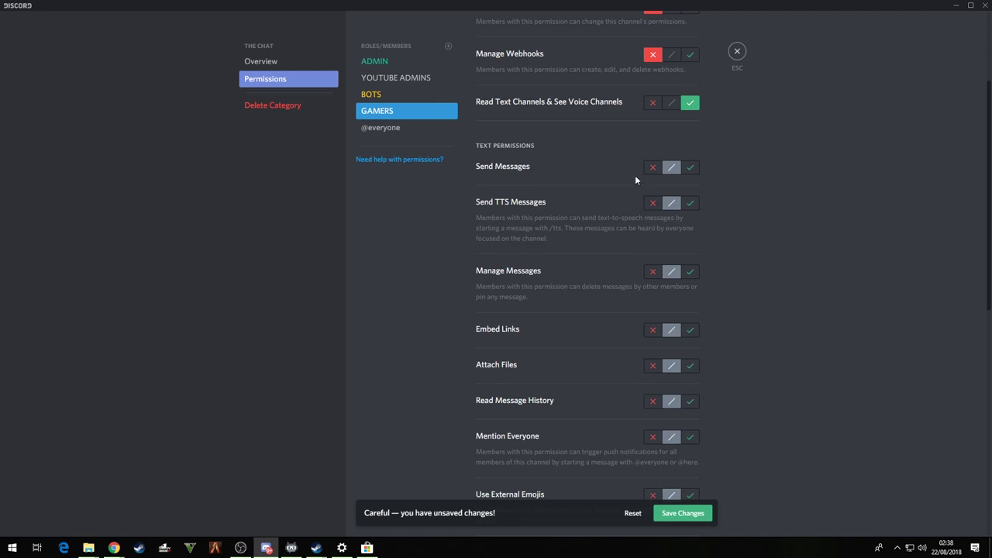
left_click(690, 167)
left_click(653, 203)
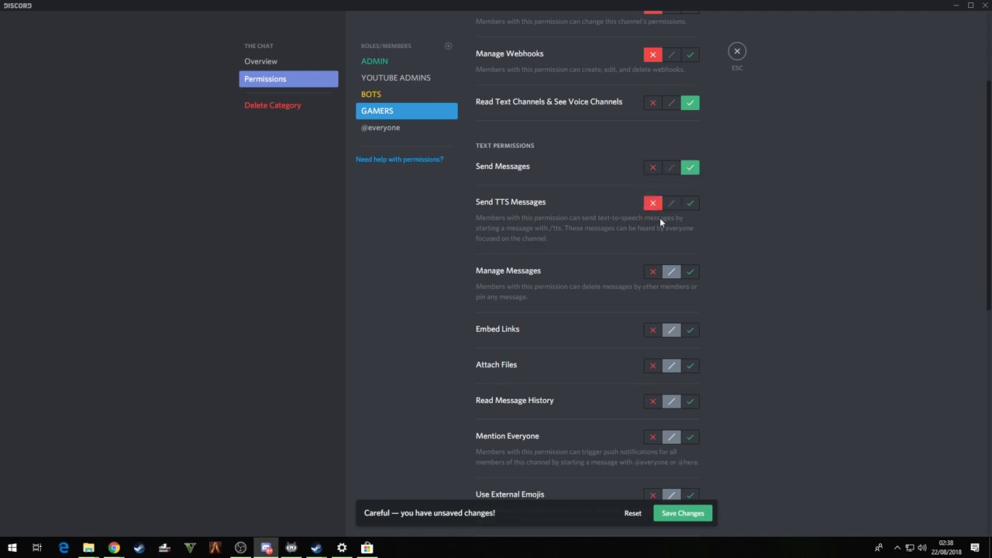
scroll(769, 317, "down", 2)
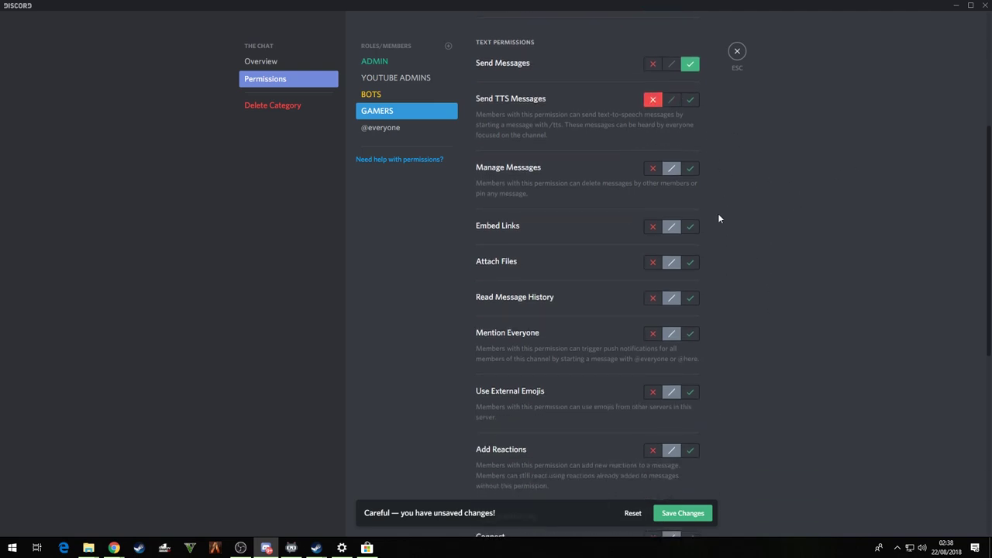
left_click(653, 169)
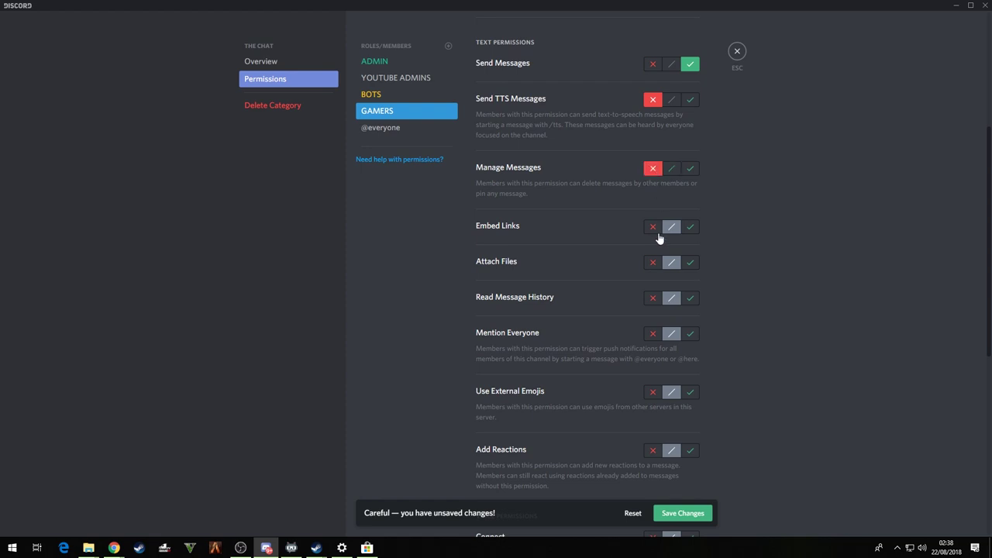
Allow GAMERS Embed Links, Attach Files, Read Message History, Use External Emojis and Add Reactions, and deny Mention Everyone.
left_click(689, 229)
left_click(691, 263)
left_click(692, 304)
scroll(767, 317, "down", 3)
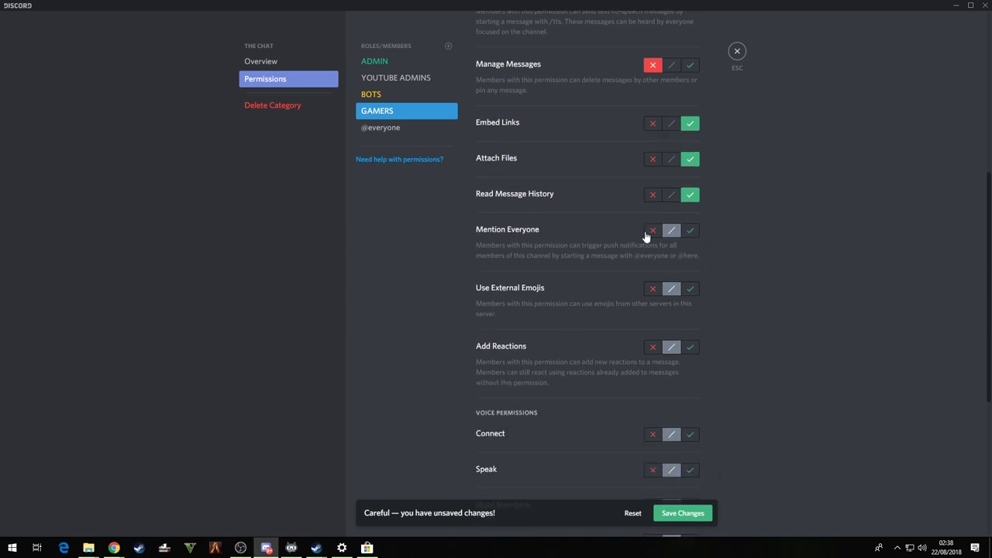
left_click(652, 231)
left_click(690, 289)
scroll(760, 324, "down", 3)
left_click(690, 244)
Allow GAMERS the Connect and Speak voice permissions, and deny Mute Members, Deafen Members and Move Members.
scroll(721, 287, "down", 4)
left_click(690, 177)
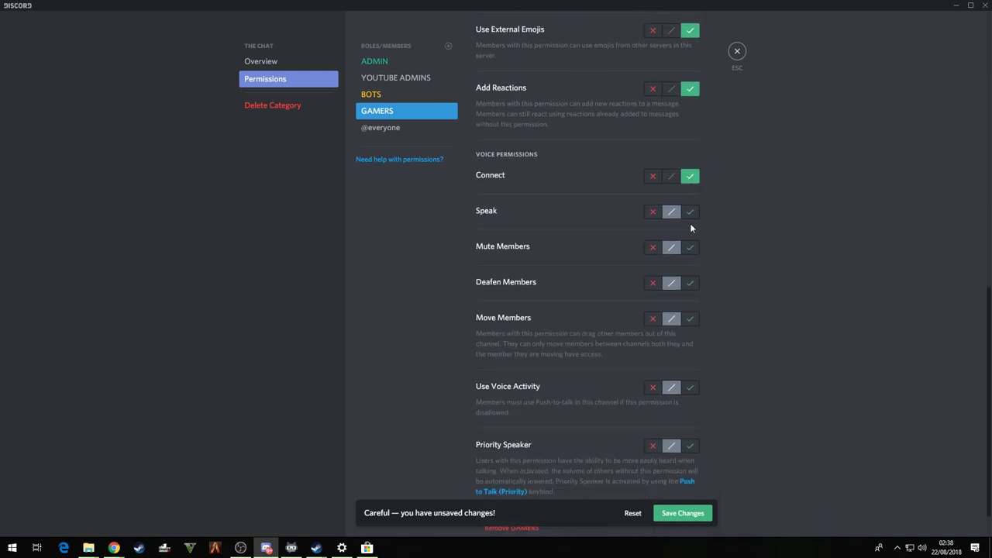
left_click(690, 213)
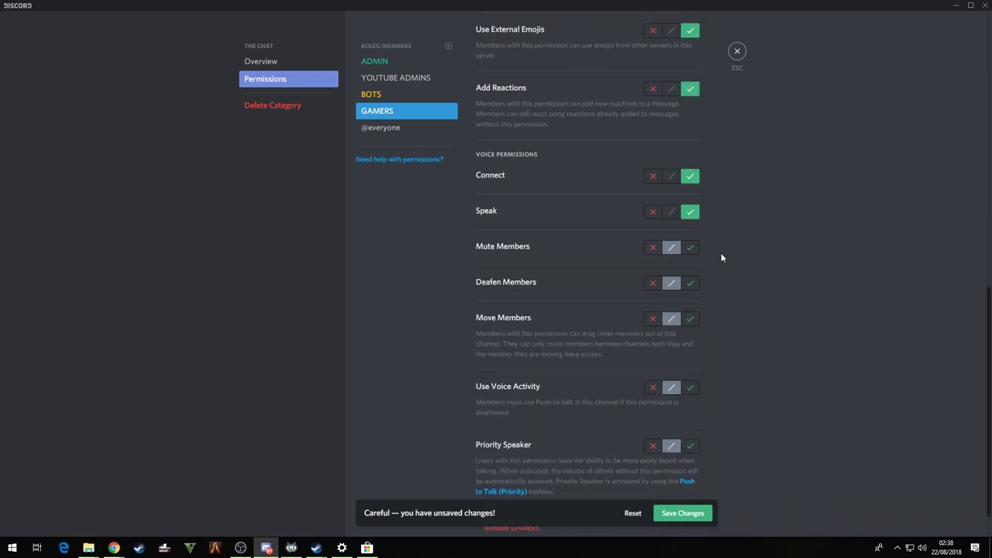
left_click(653, 248)
left_click(653, 283)
left_click(652, 319)
scroll(792, 355, "down", 1)
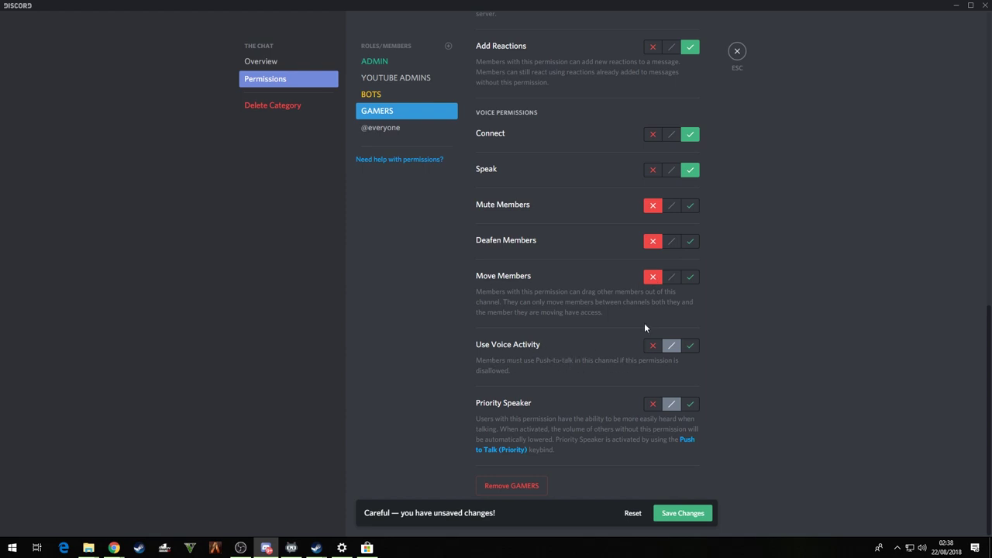
Review the GAMERS permissions with Use Voice Activity set to neutral, save the changes and close THE CHAT category's settings.
left_click(690, 346)
left_click(672, 348)
left_click(396, 129)
left_click(397, 112)
scroll(766, 293, "up", 10)
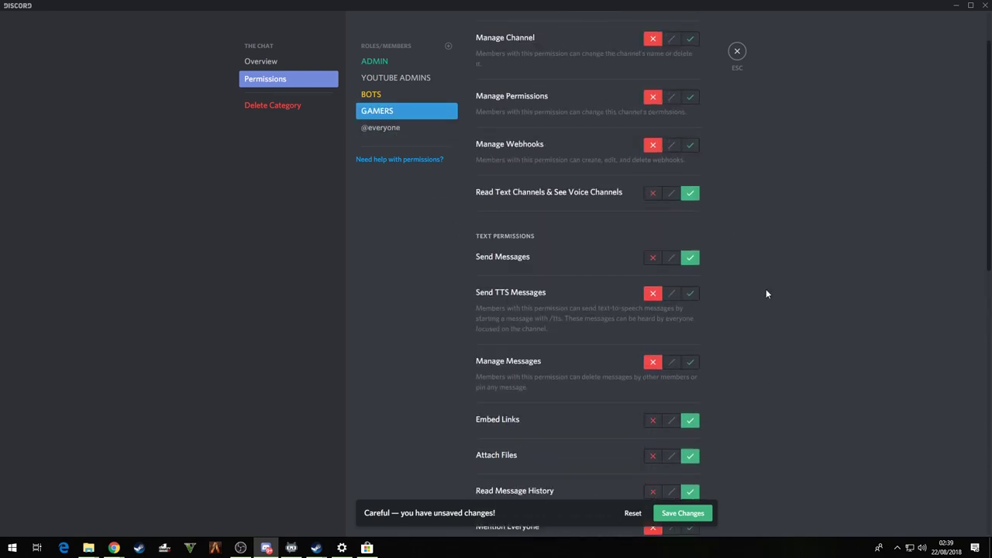
scroll(766, 293, "down", 10)
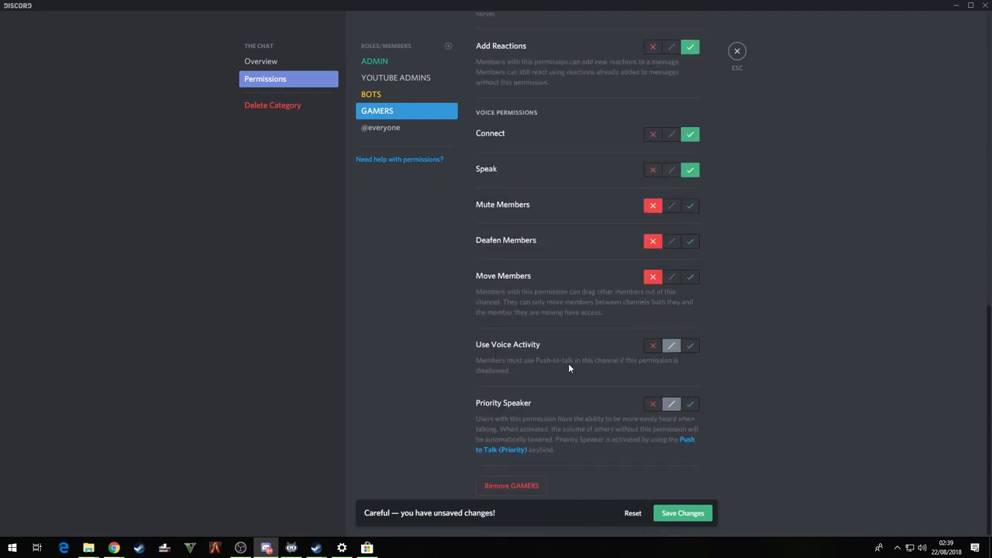
left_click(682, 513)
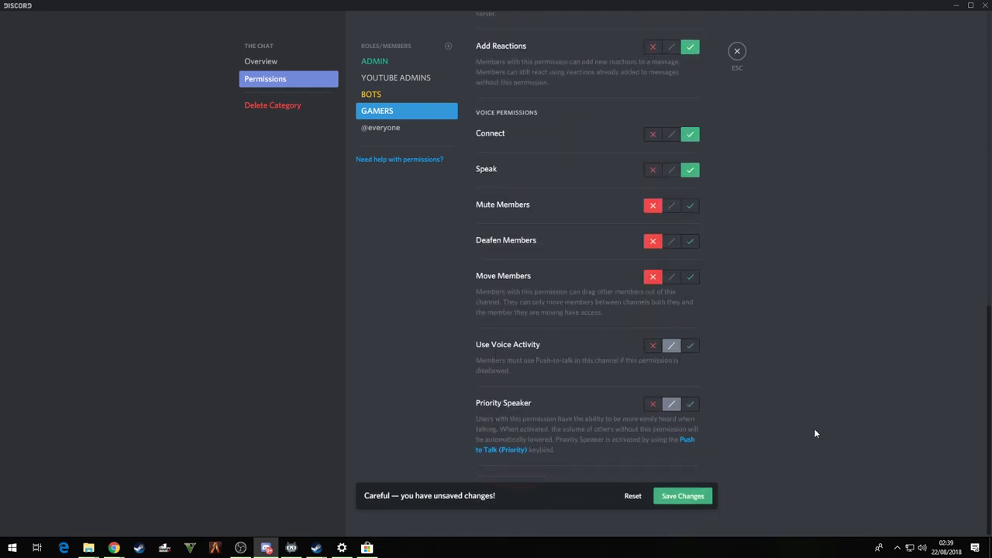
left_click(736, 52)
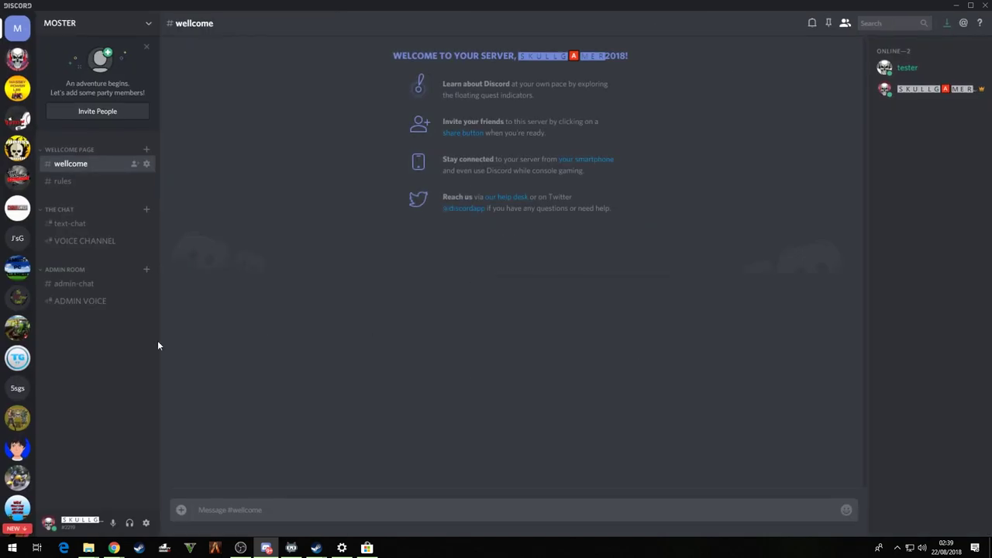
Check the text-chat channel's permissions for their sync with THE CHAT category.
right_click(79, 225)
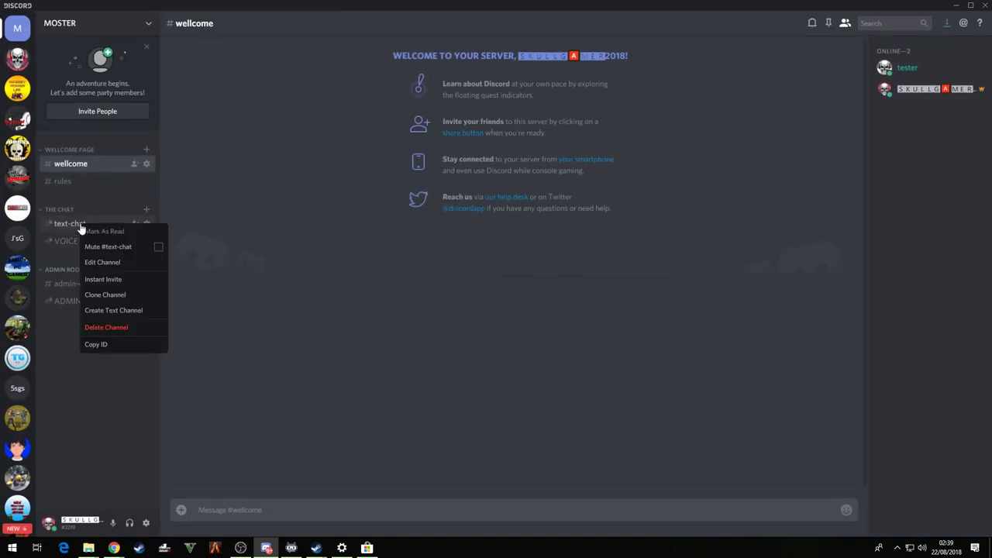
left_click(104, 263)
left_click(287, 80)
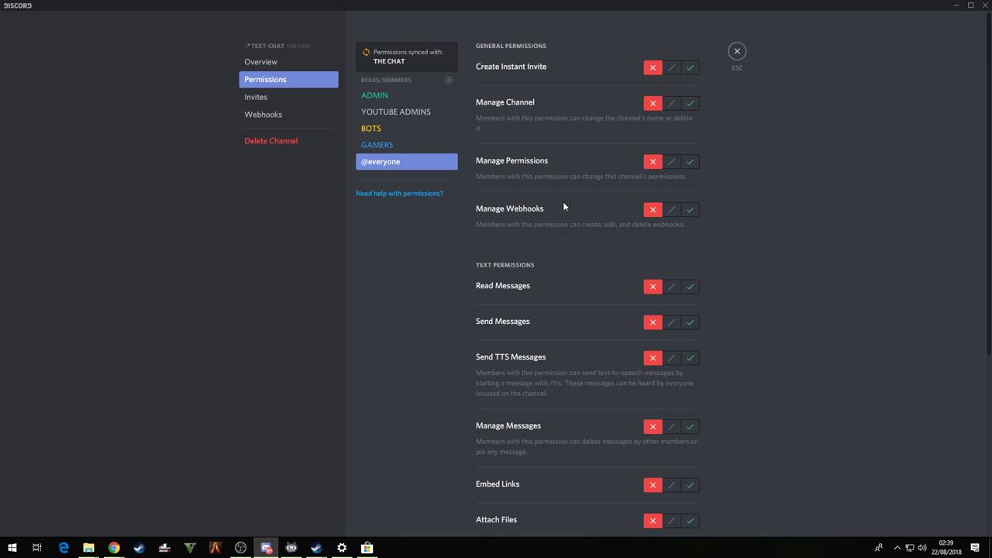
left_click(737, 52)
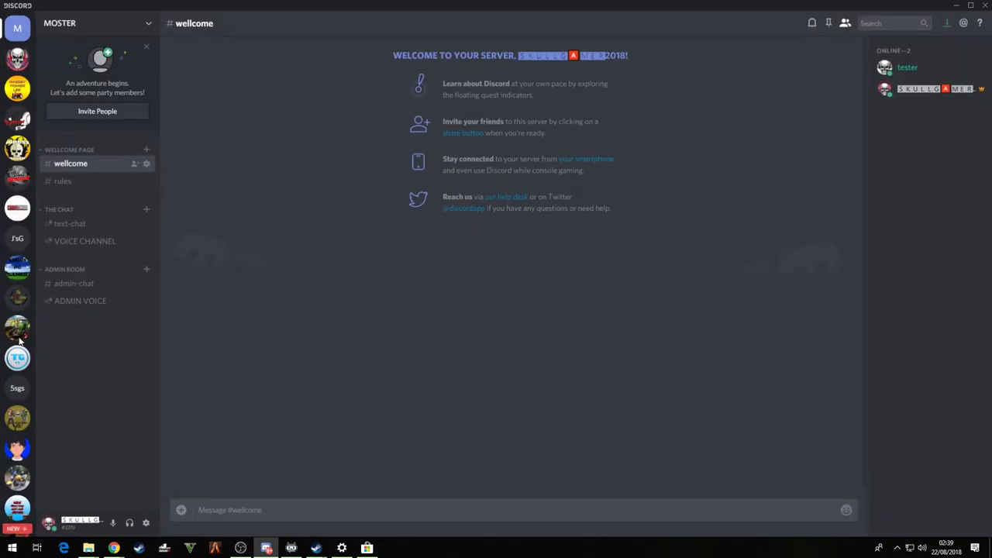
right_click(68, 271)
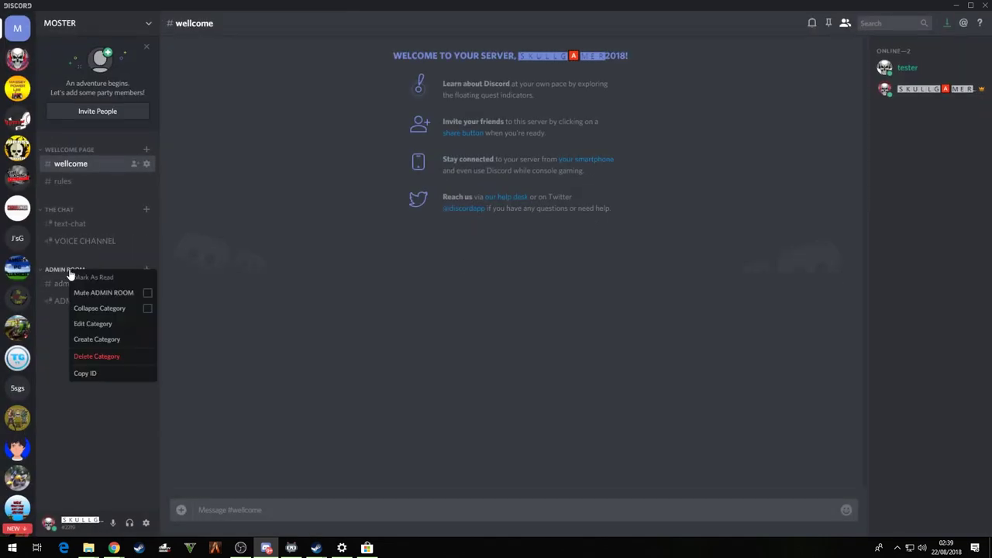
left_click(95, 324)
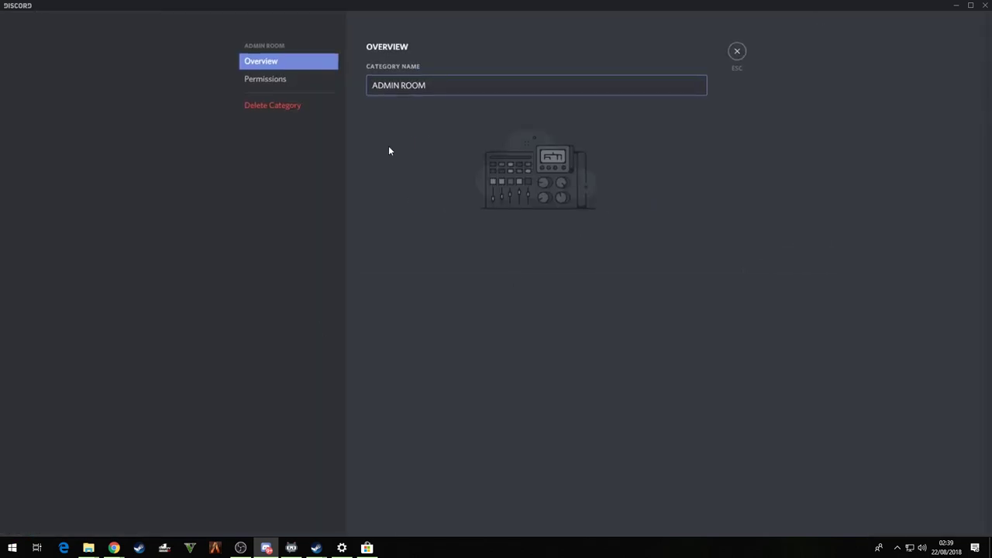
left_click(286, 83)
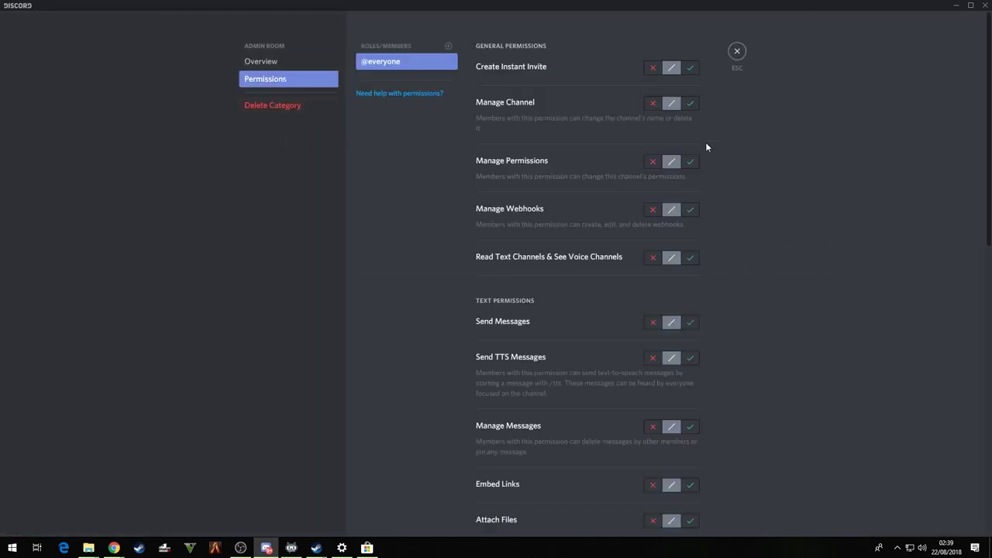
left_click(651, 68)
left_click(653, 103)
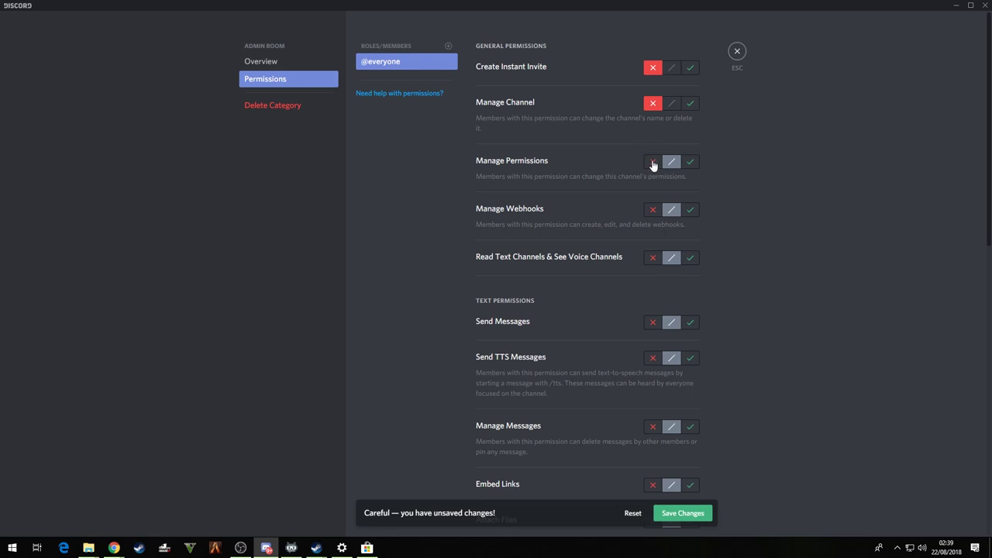
left_click(652, 161)
left_click(652, 209)
left_click(652, 257)
left_click(652, 322)
left_click(652, 358)
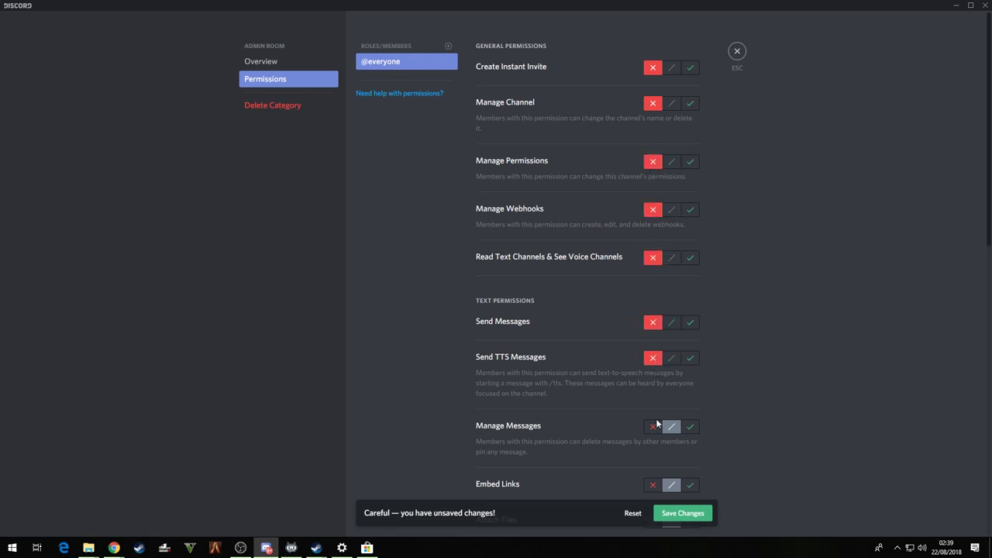
left_click(652, 426)
scroll(656, 448, "down", 2)
left_click(652, 329)
left_click(653, 366)
left_click(652, 401)
left_click(651, 439)
scroll(655, 458, "down", 3)
left_click(653, 288)
left_click(652, 347)
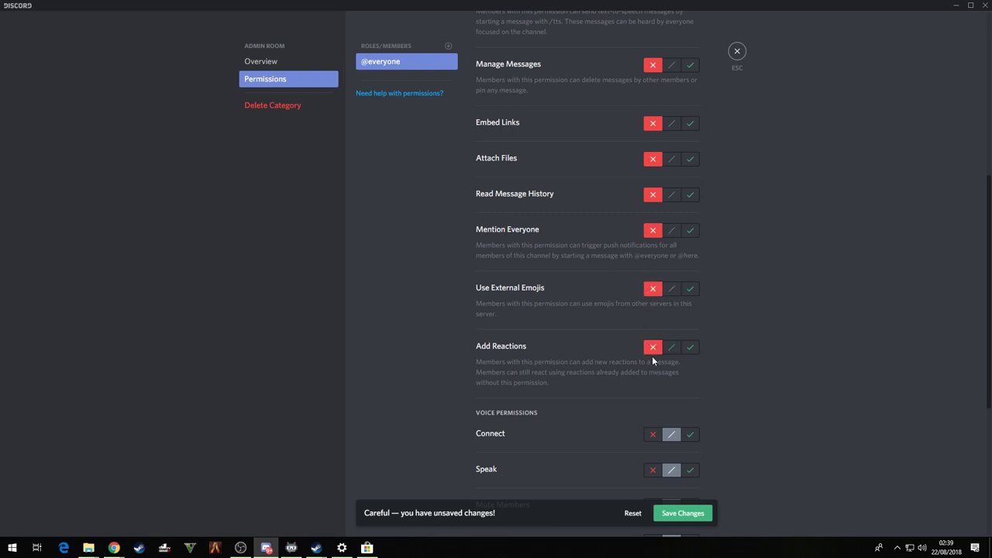
left_click(652, 434)
scroll(655, 453, "down", 3)
left_click(653, 263)
left_click(653, 299)
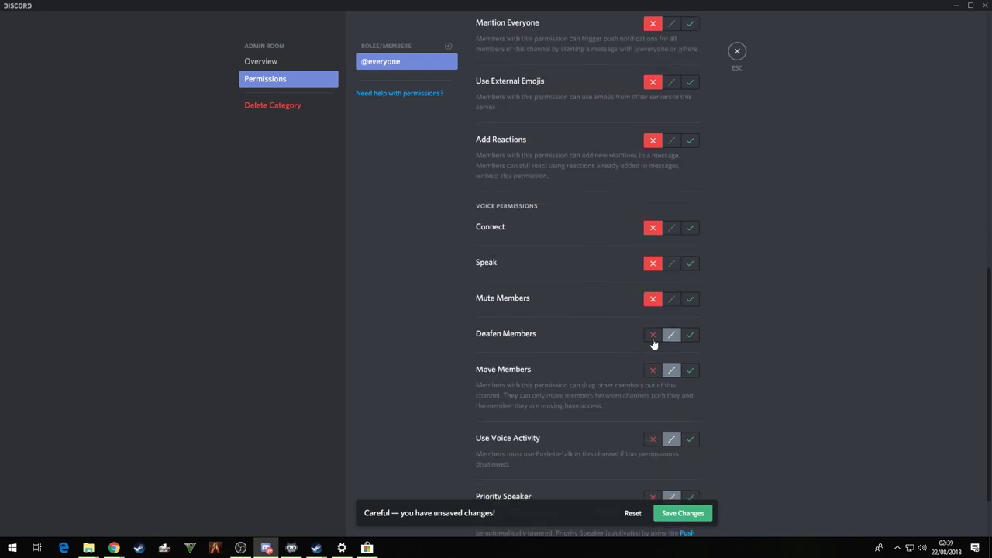
left_click(652, 334)
left_click(652, 370)
left_click(653, 438)
scroll(655, 442, "down", 1)
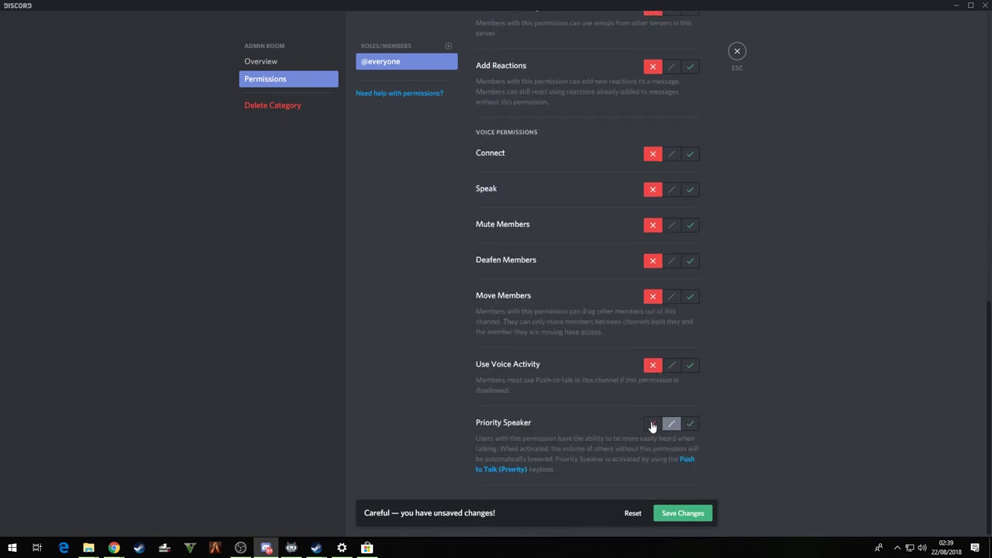
left_click(652, 424)
Add the ADMIN, YOUTUBE ADMINS and GAMERS roles to the ADMIN ROOM category's permissions.
left_click(449, 46)
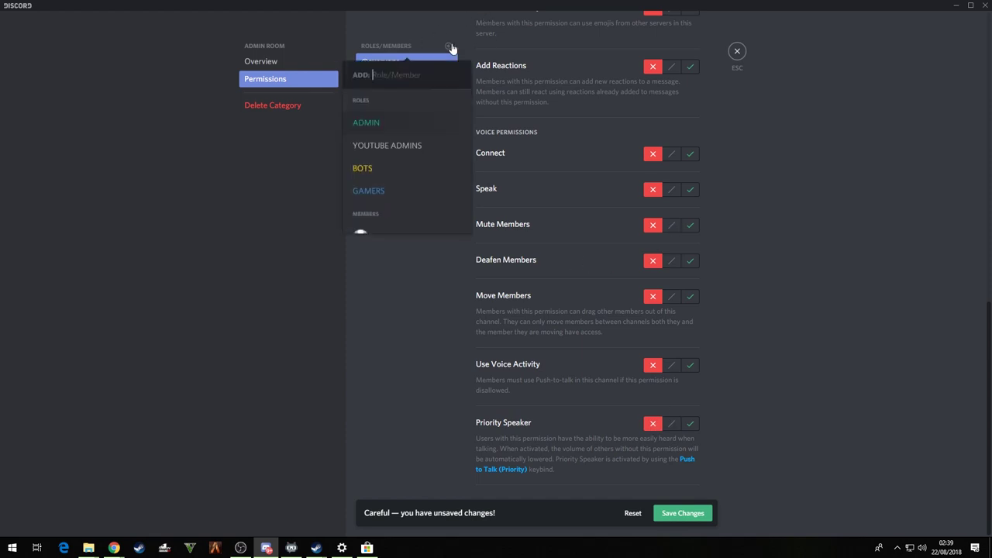
left_click(396, 119)
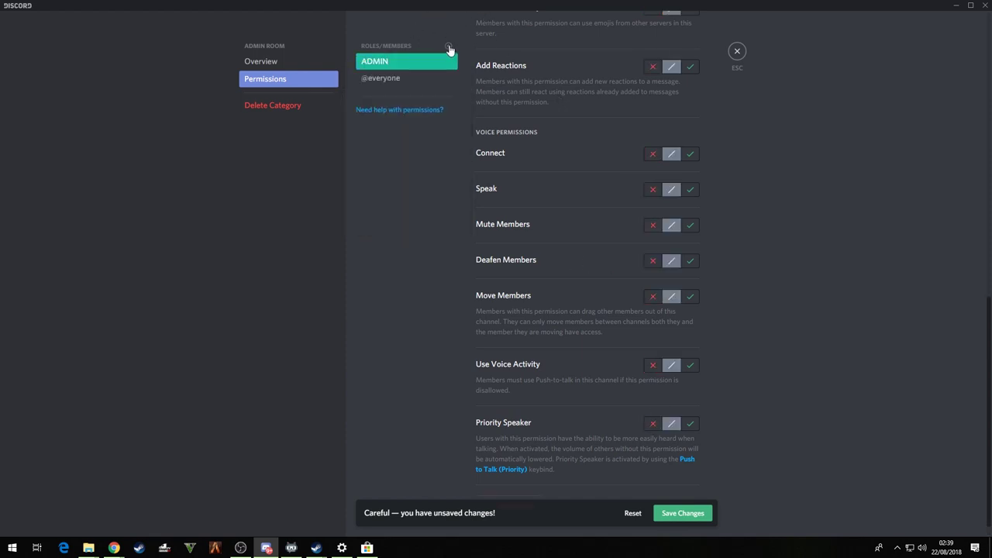
left_click(448, 46)
left_click(414, 122)
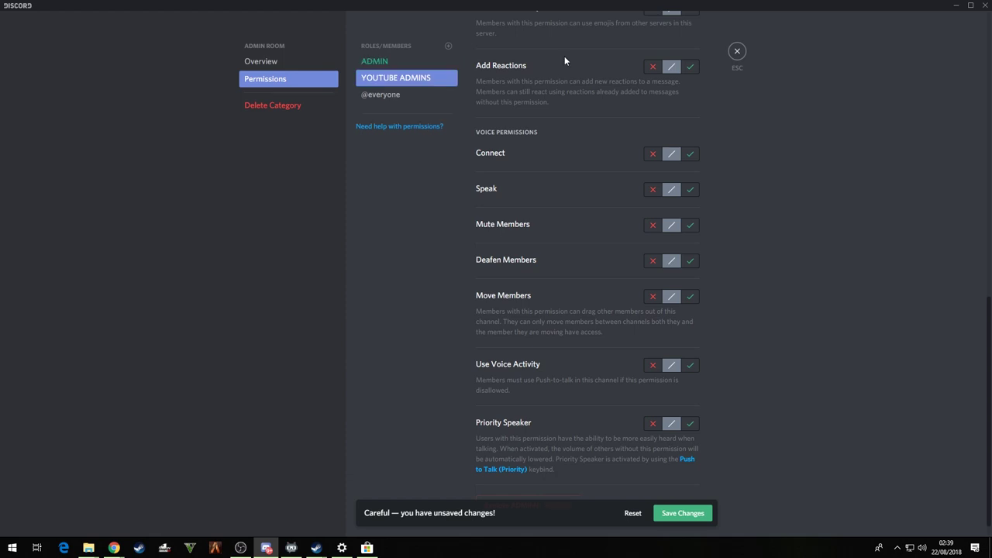
left_click(448, 48)
left_click(480, 145)
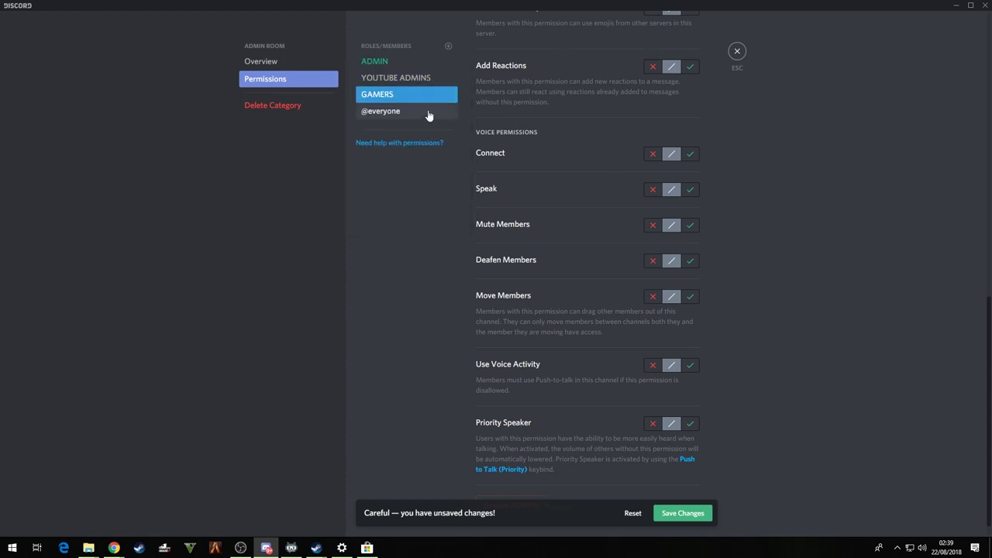
Deny GAMERS all general permissions in ADMIN ROOM, including Read Text Channels & See Voice Channels.
scroll(614, 113, "up", 10)
left_click(653, 68)
left_click(652, 103)
left_click(653, 162)
left_click(653, 211)
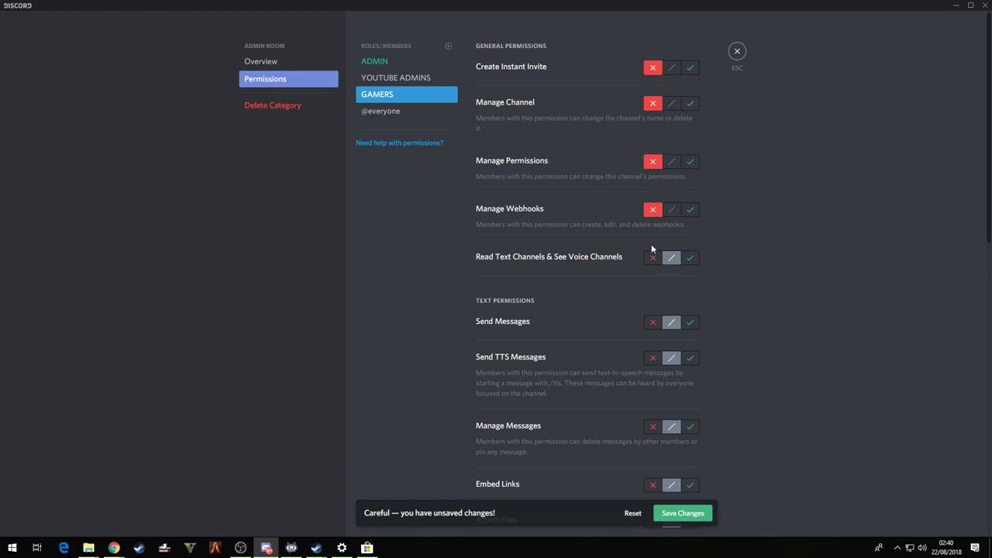
left_click(653, 258)
Deny GAMERS all text permissions in ADMIN ROOM, from Send Messages through Add Reactions.
left_click(653, 323)
left_click(653, 358)
left_click(653, 428)
scroll(653, 422, "down", 3)
left_click(652, 278)
left_click(653, 314)
left_click(653, 349)
left_click(653, 385)
left_click(654, 443)
scroll(658, 436, "down", 3)
left_click(653, 295)
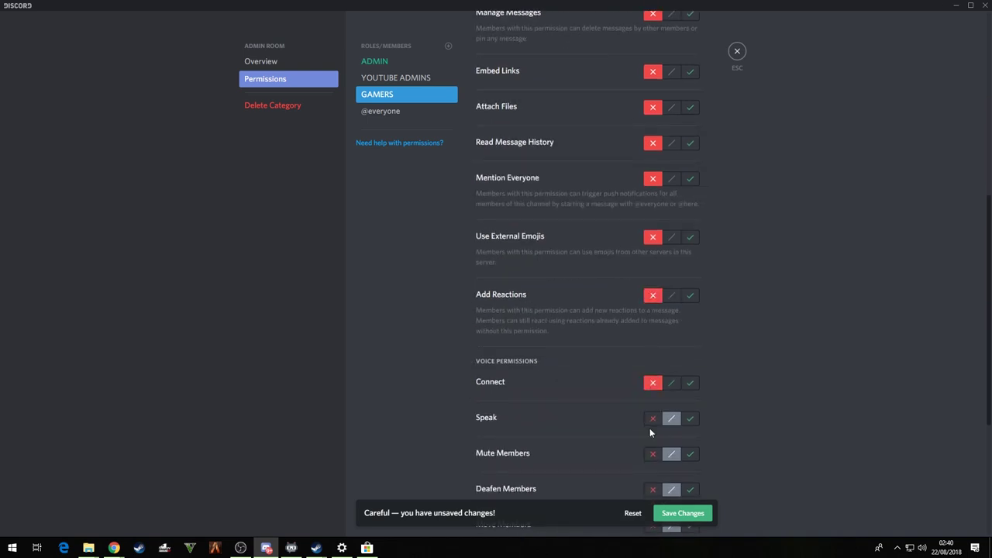
Deny GAMERS the voice permissions in ADMIN ROOM, through Priority Speaker.
left_click(652, 420)
scroll(660, 471, "down", 3)
left_click(652, 334)
left_click(653, 369)
left_click(655, 441)
scroll(651, 388, "down", 2)
left_click(654, 404)
Allow YOUTUBE ADMINS Read Text Channels & See Voice Channels and Send Messages, save the changes and close ADMIN ROOM's settings.
left_click(405, 77)
scroll(667, 96, "up", 10)
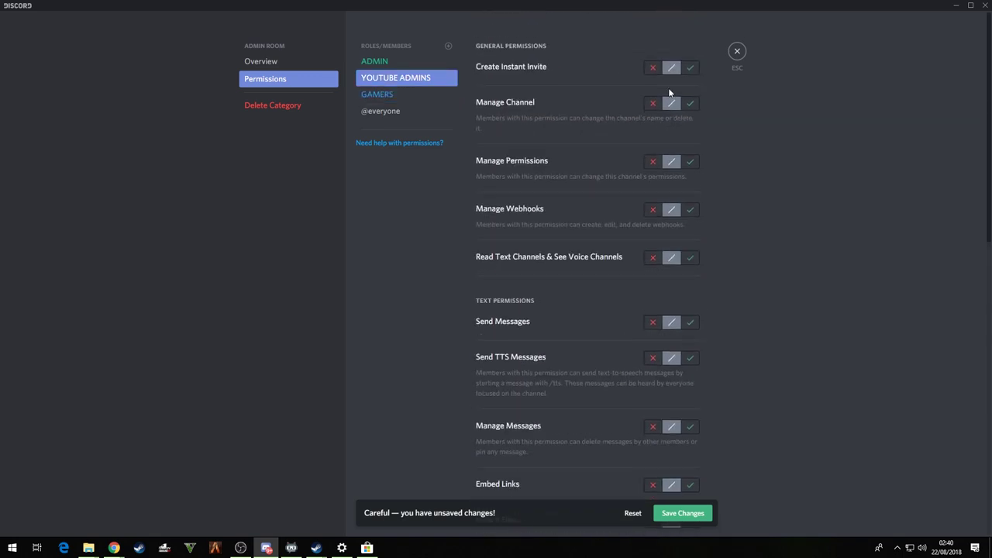
left_click(694, 257)
scroll(736, 302, "down", 2)
scroll(747, 311, "down", 2)
left_click(691, 171)
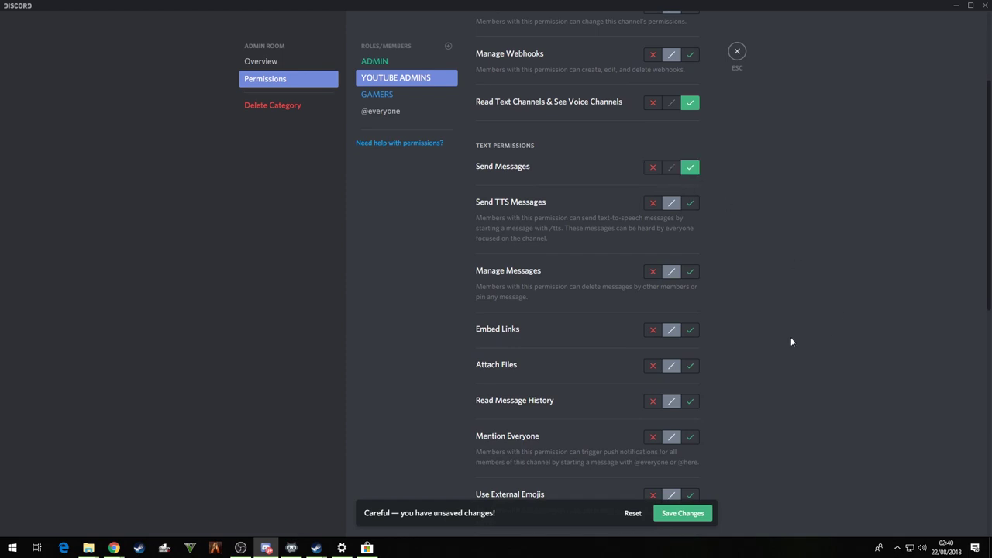
scroll(791, 282, "up", 4)
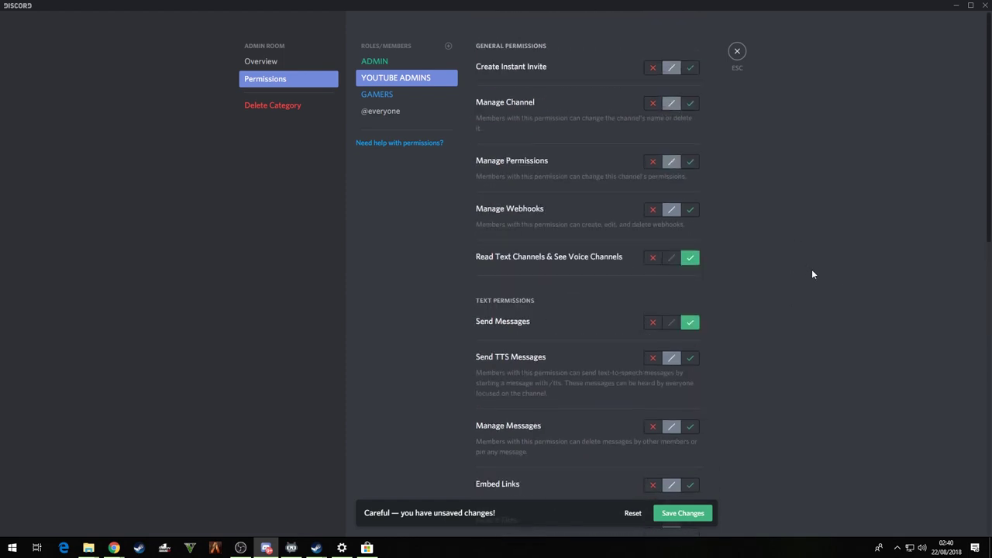
left_click(680, 514)
left_click(737, 52)
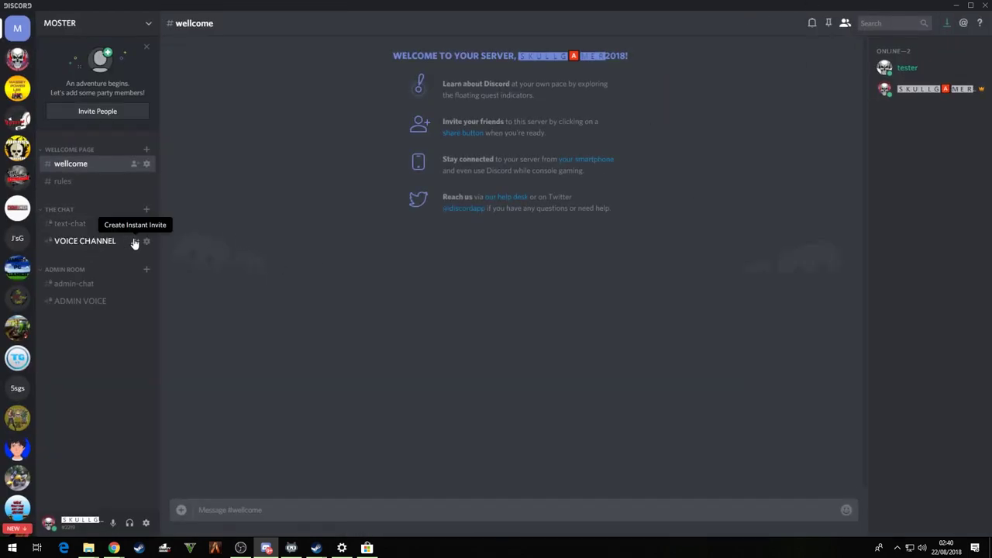
Open the MOSTER server's role settings and display ADMIN role members separately from online members.
key("alt+Tab")
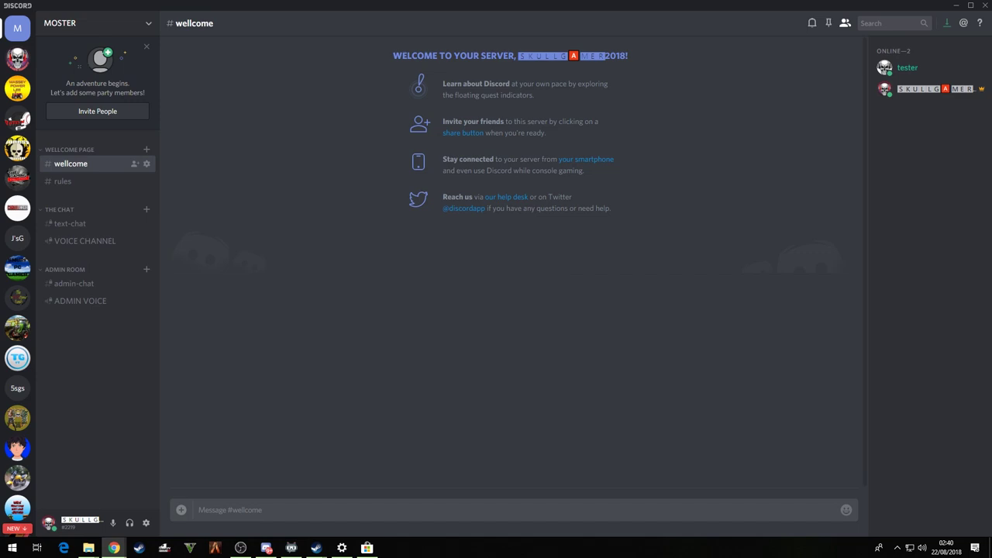
left_click(150, 24)
left_click(114, 74)
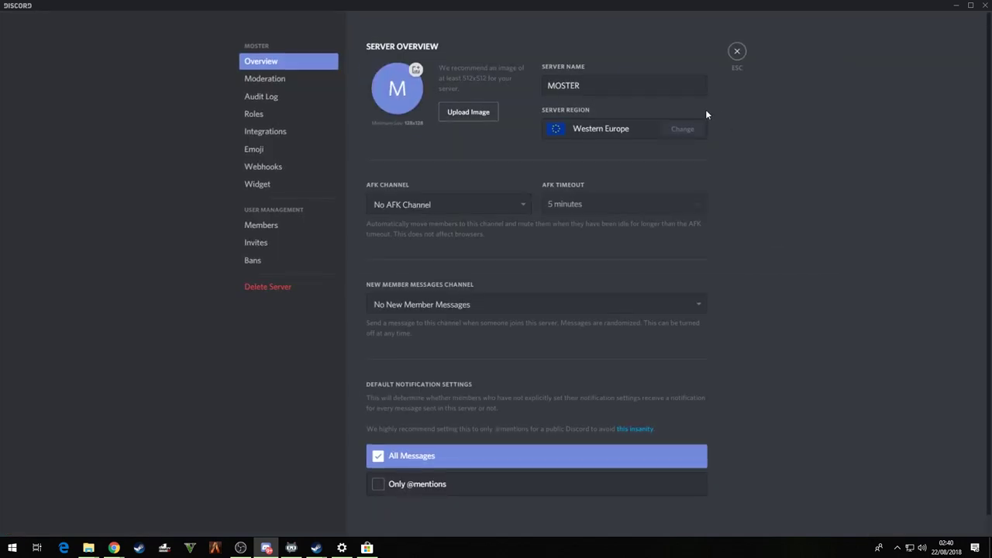
left_click(314, 116)
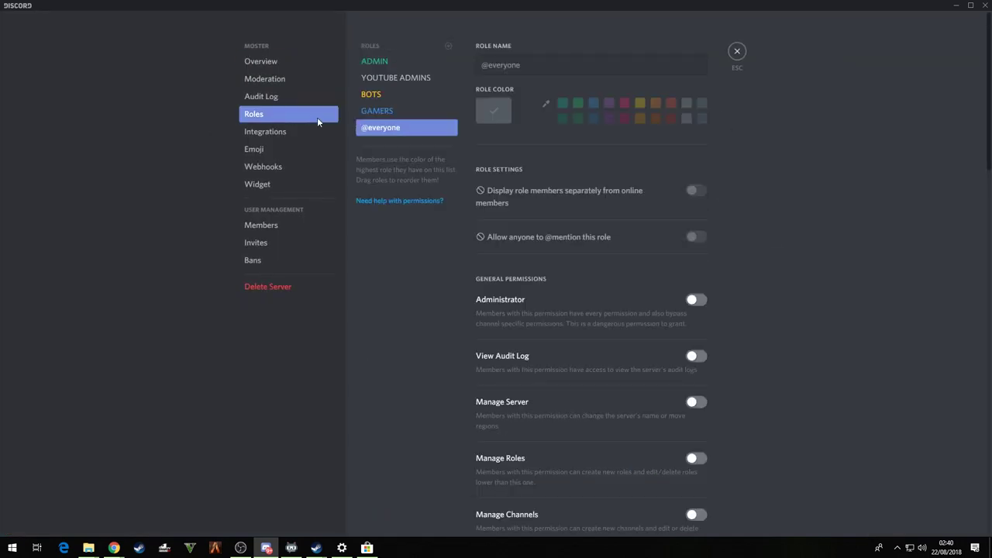
left_click(406, 65)
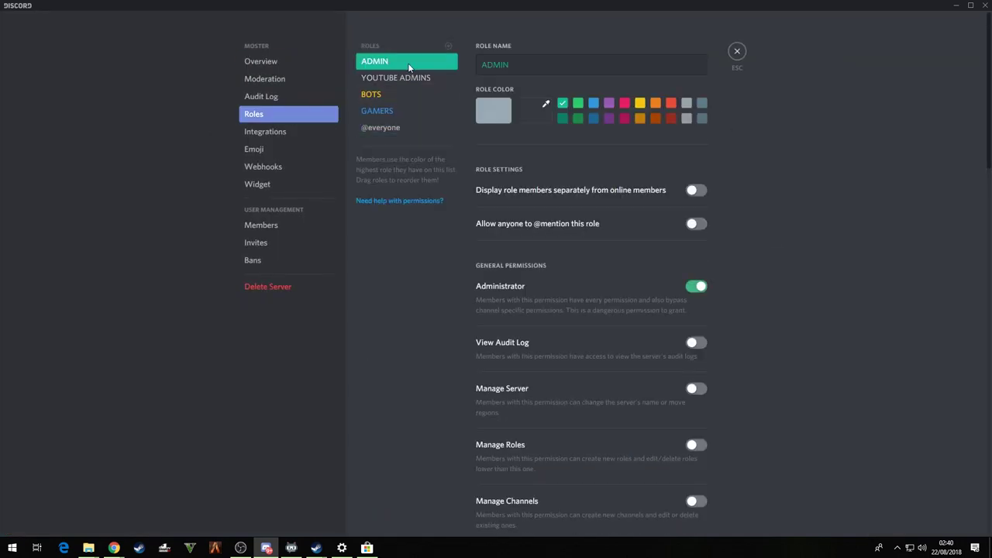
left_click(697, 190)
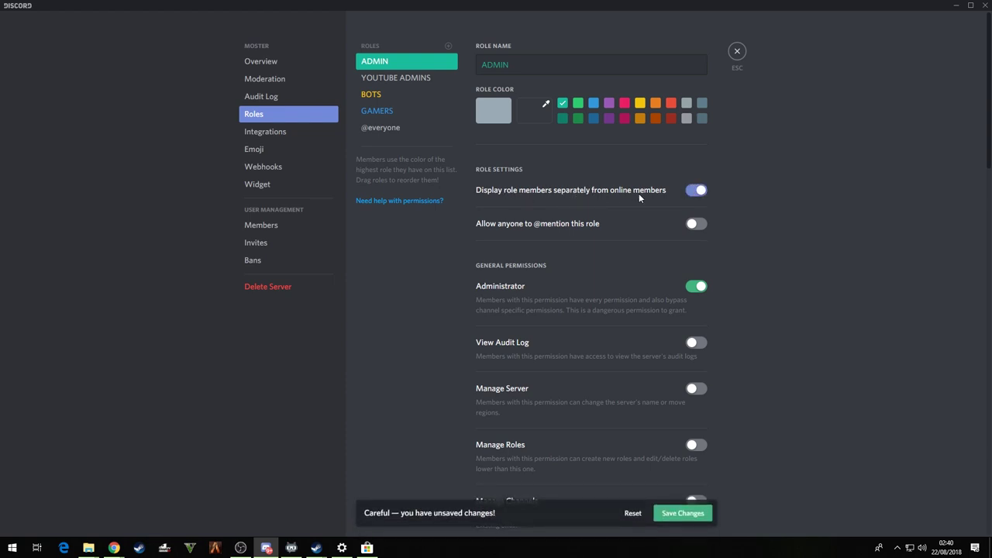
Display BOTS role members separately from online members, save the role changes and close the server settings.
left_click(425, 82)
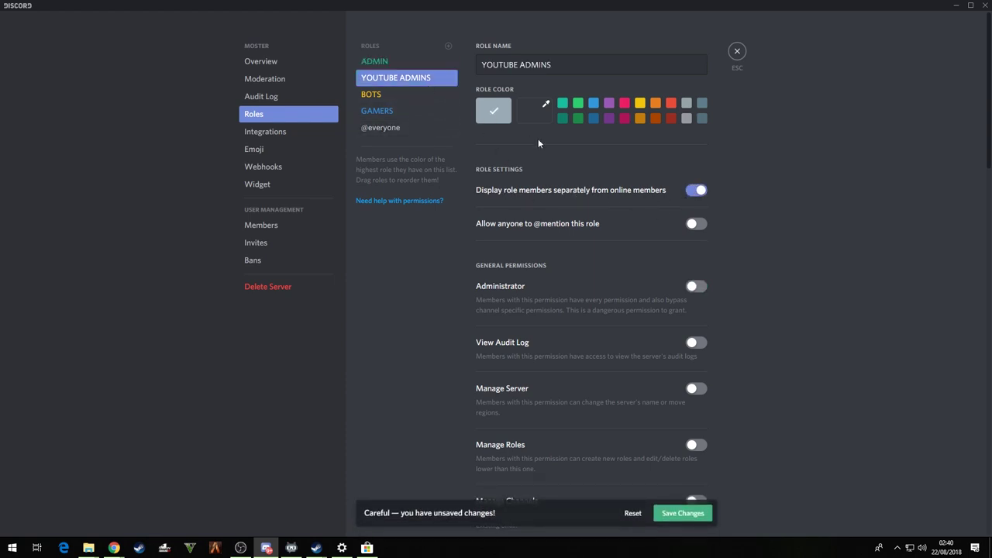
left_click(384, 96)
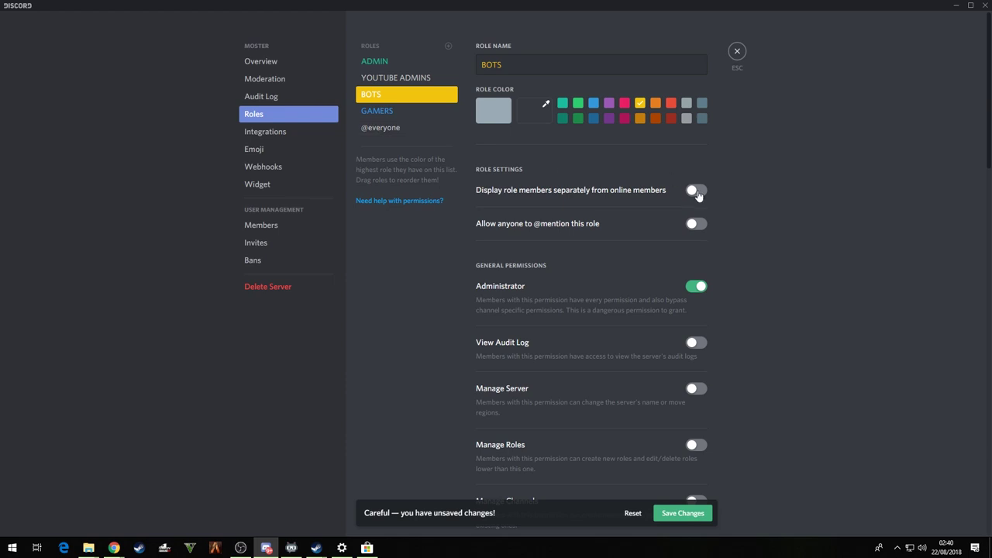
left_click(696, 192)
left_click(377, 111)
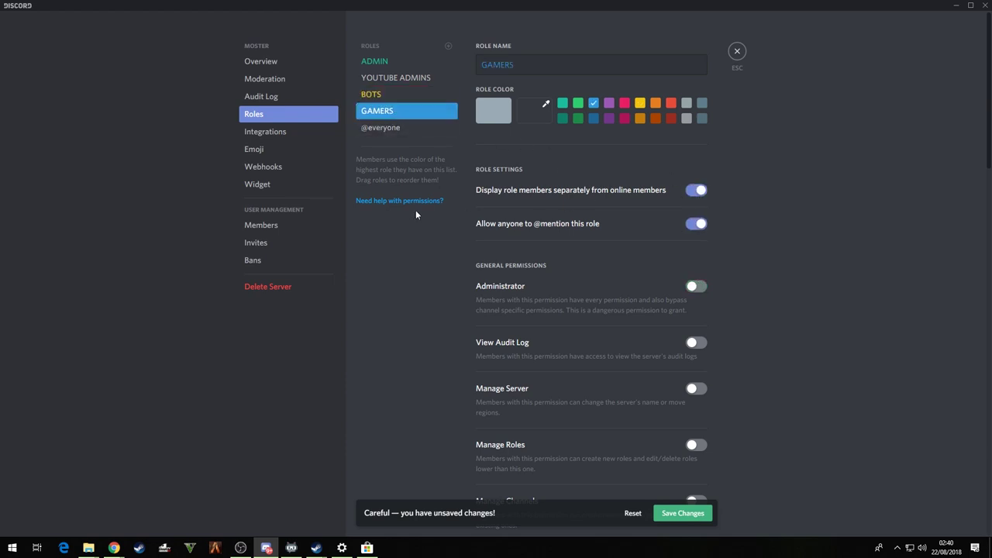
left_click(400, 129)
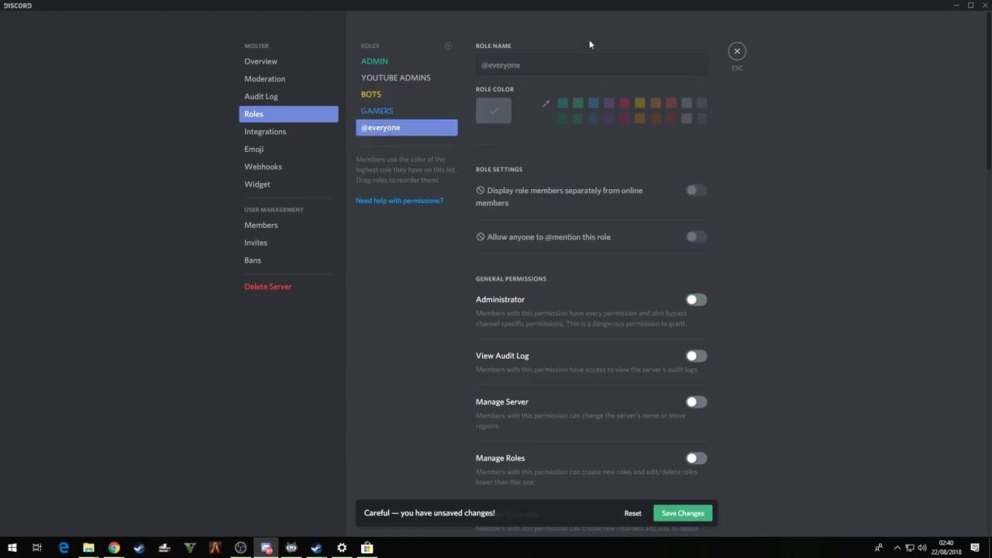
left_click(683, 513)
left_click(736, 54)
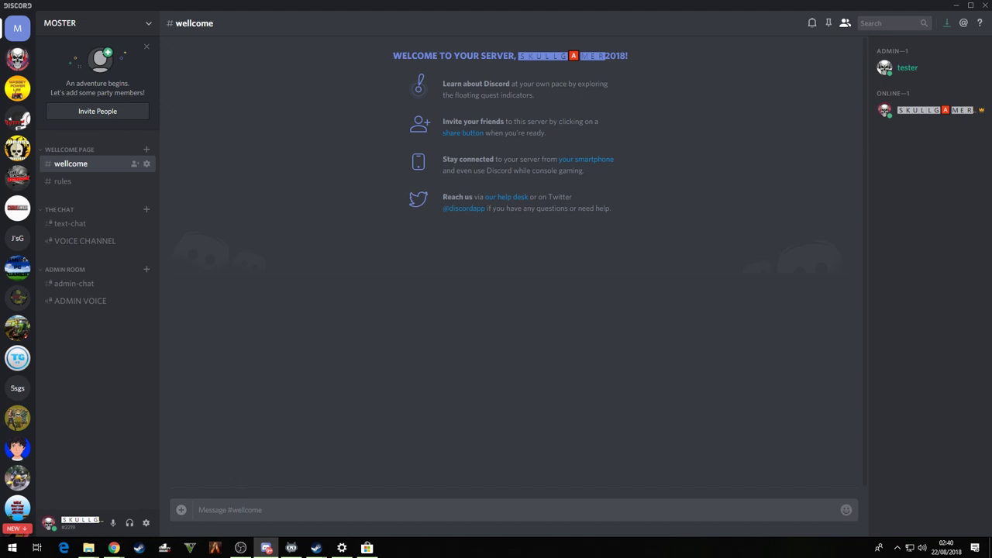
Switch to Chrome and authorize the UnbelievaBoat bot for the MOSTER server with all requested permissions, and close the browser.
left_click(114, 548)
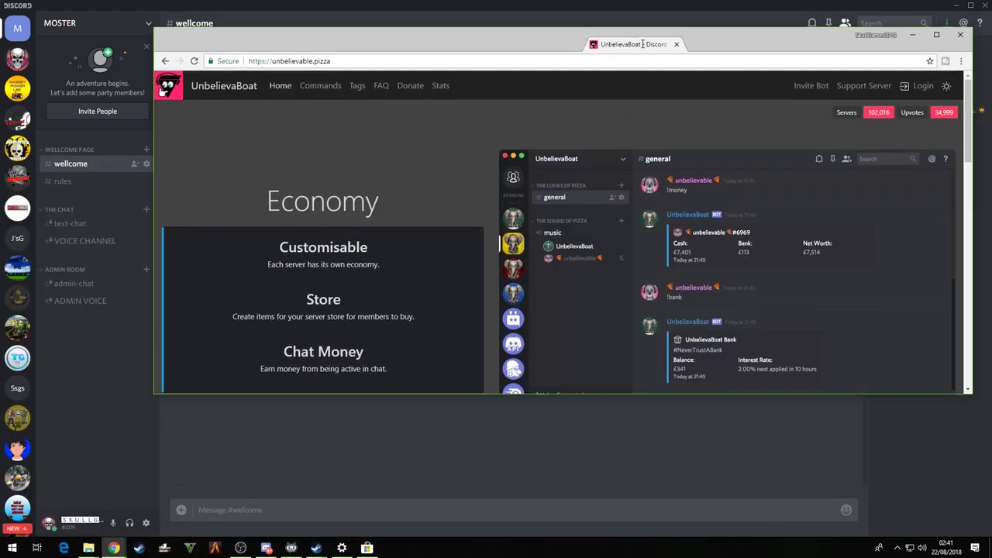
left_click_drag(642, 2, 596, 1)
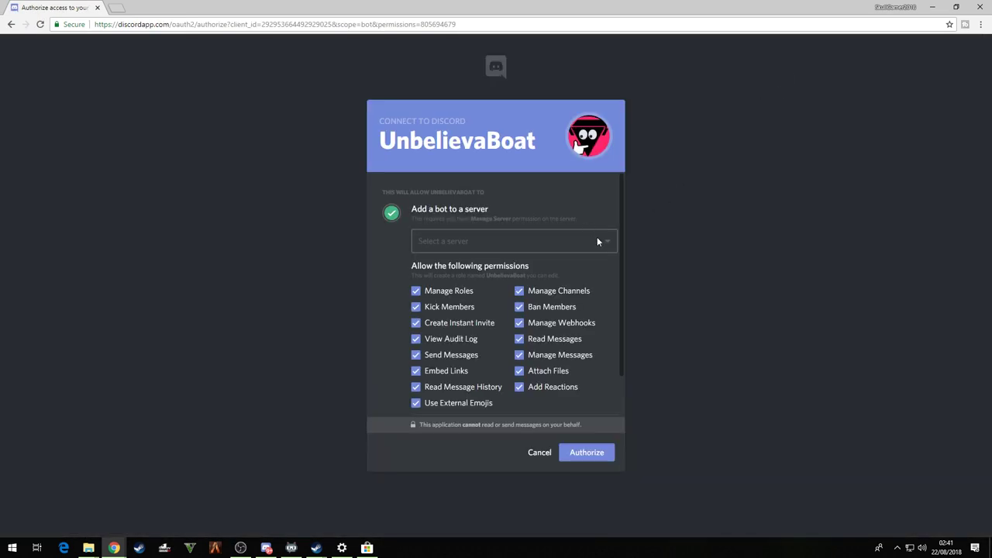
left_click(597, 241)
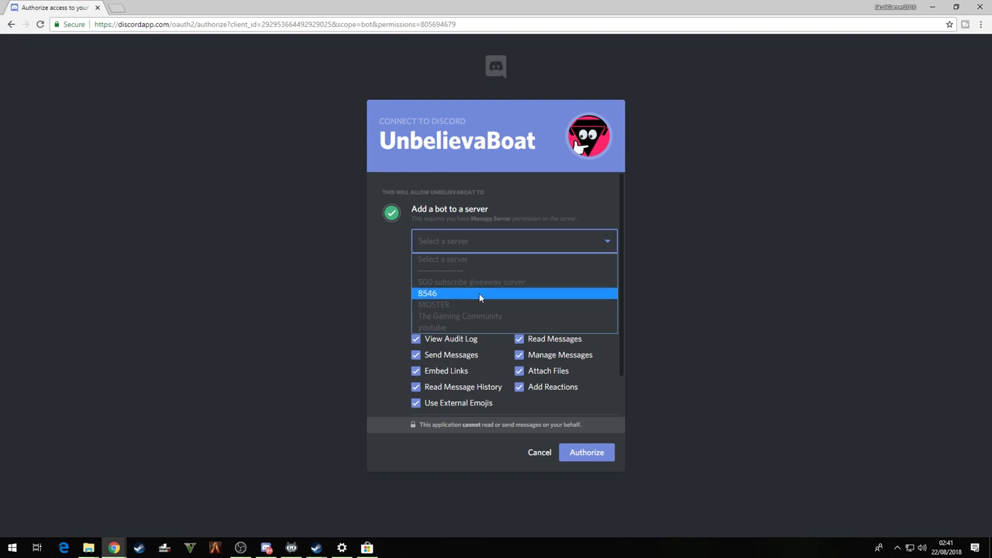
left_click(462, 304)
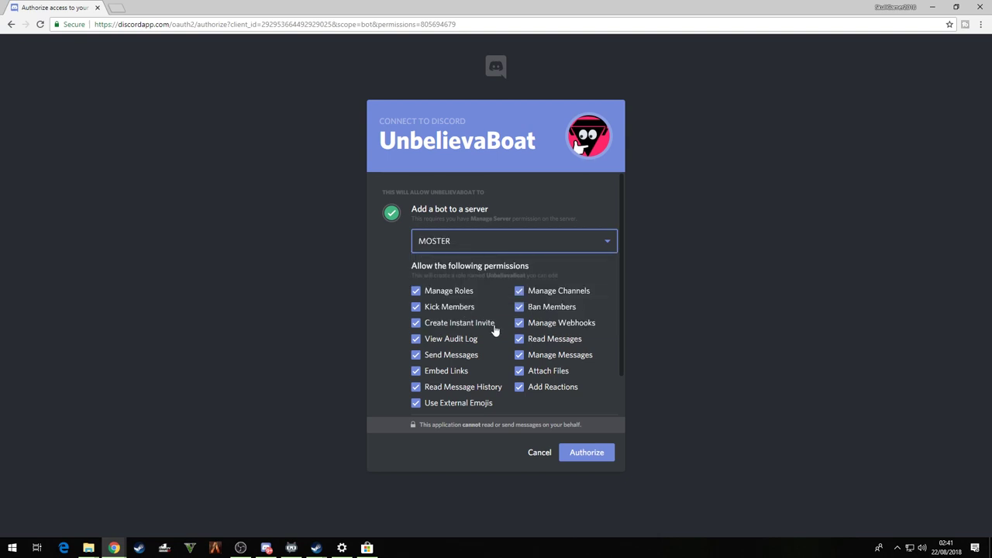
left_click(587, 454)
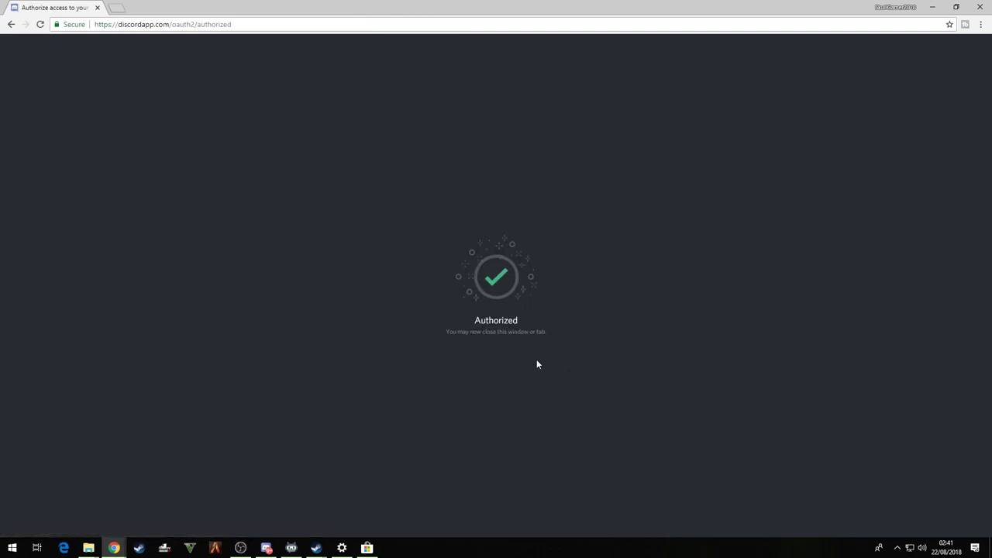
left_click(979, 7)
Switch to Discord and assign the BOTS role to the UnbelievaBoat bot in the MOSTER server.
right_click(911, 108)
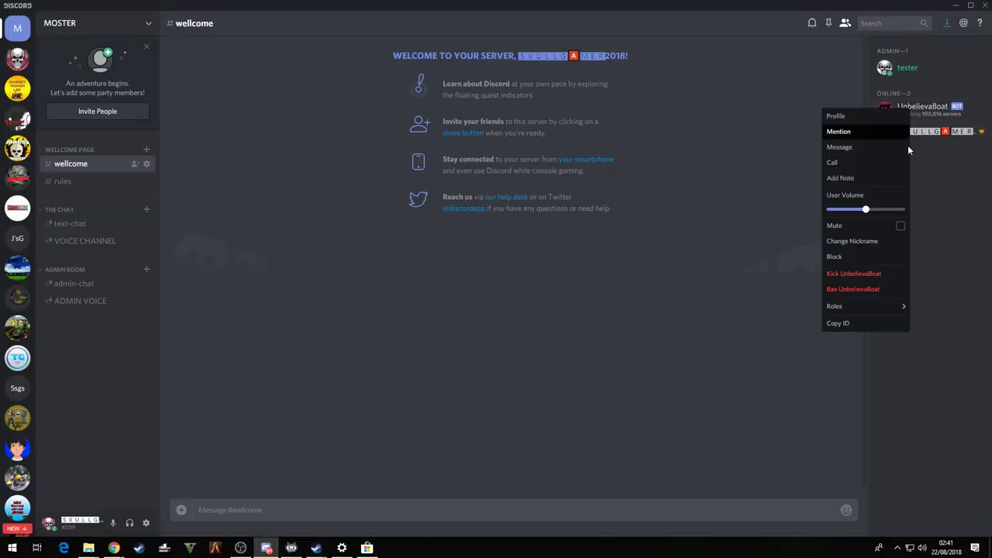
mouse_move(874, 312)
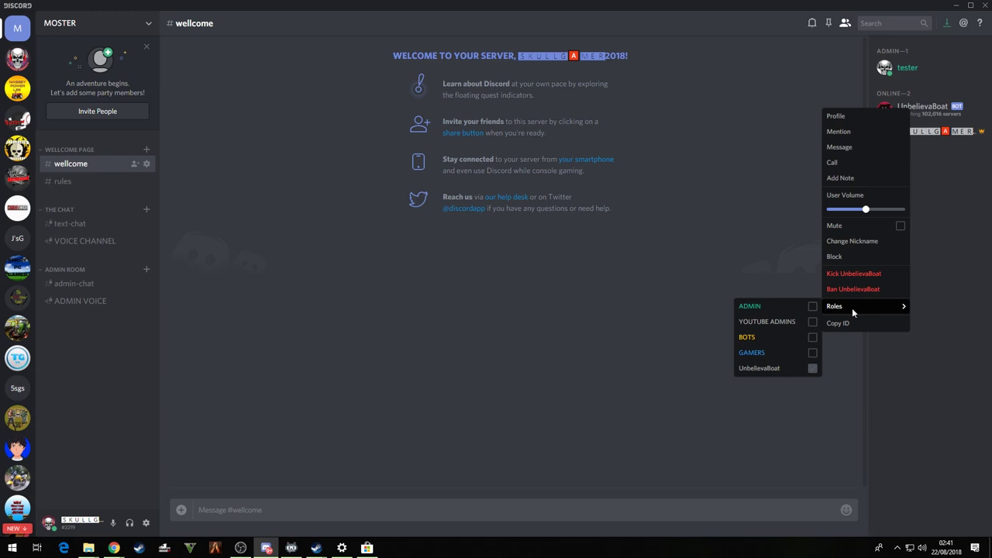
left_click(812, 339)
left_click(895, 359)
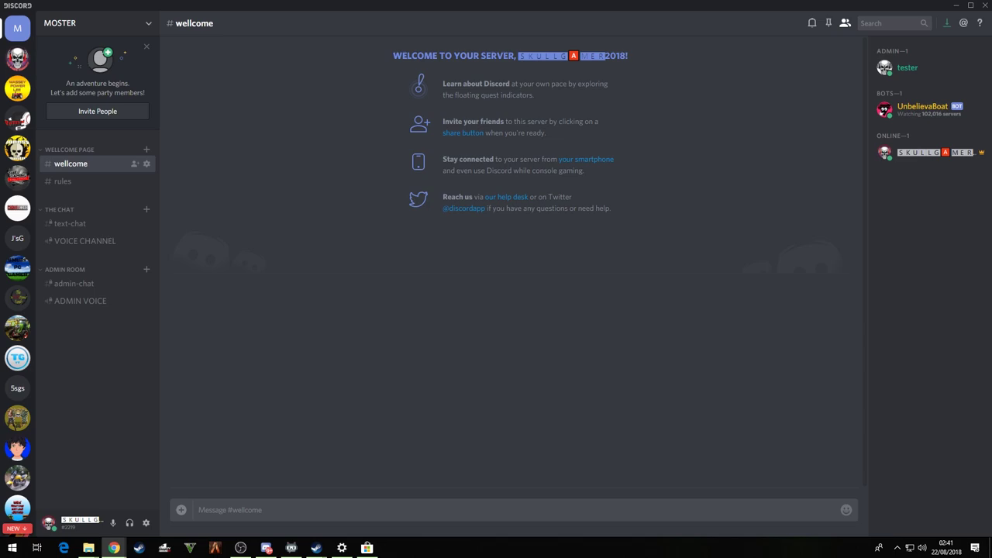
Highlight the member-agree enable example on UnbelievaBoat's commands page in Chrome, and paste the command into the #wellcome message in Discord.
left_click(114, 548)
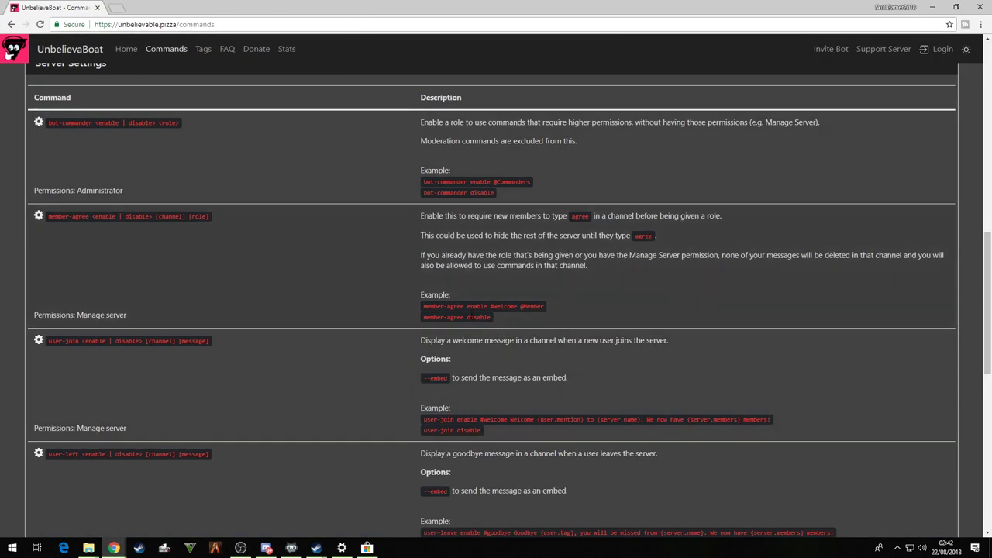
left_click_drag(423, 306, 552, 313)
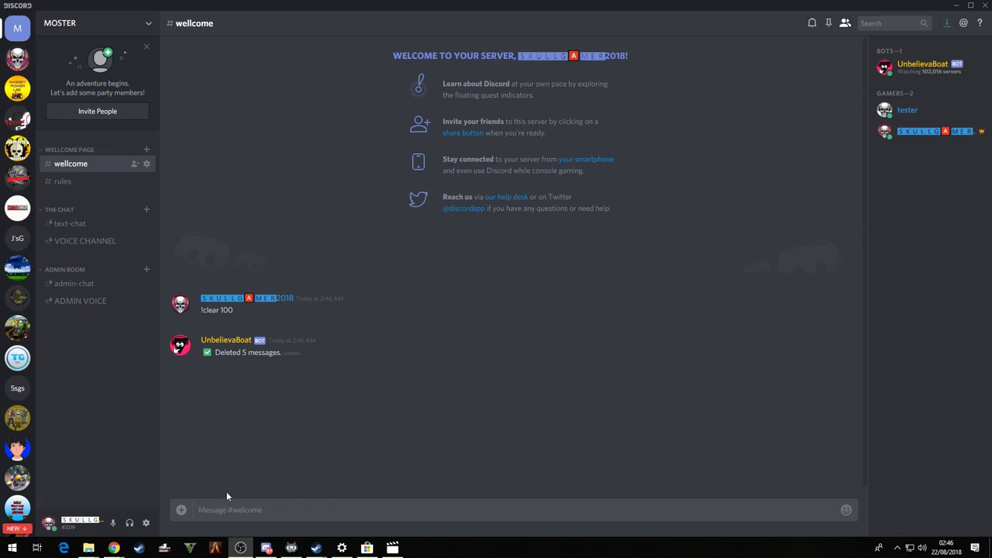
right_click(263, 509)
left_click(288, 496)
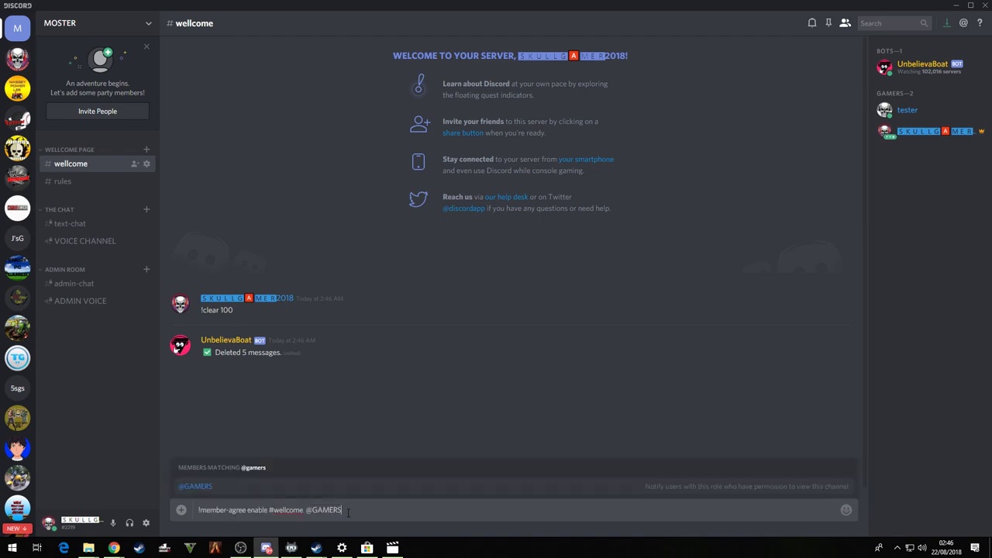
left_click(293, 510)
left_click(203, 470)
key("BackSpace")
key("BackSpace")
key("BackSpace")
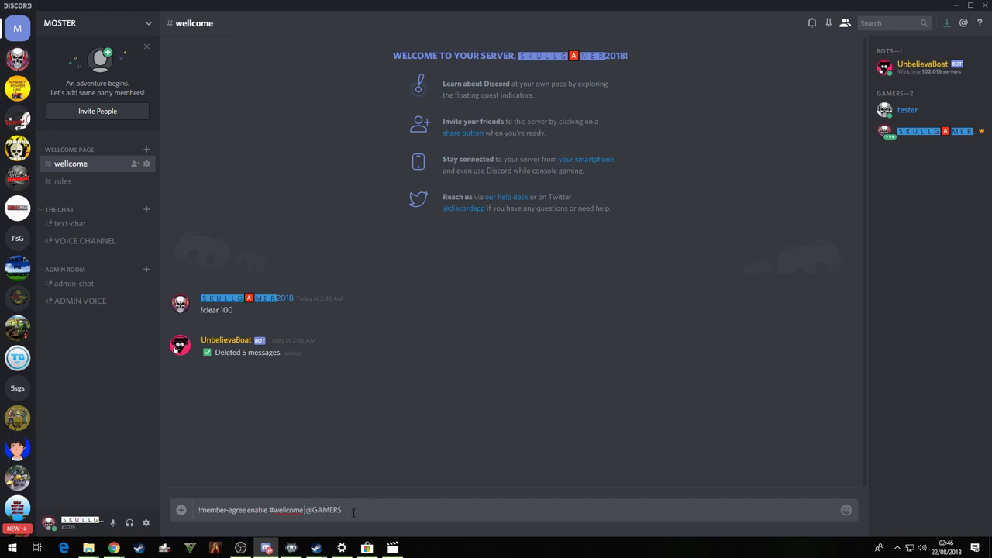
left_click(338, 513)
type("RS")
key("BackSpace")
key("BackSpace")
key("BackSpace")
key("Return")
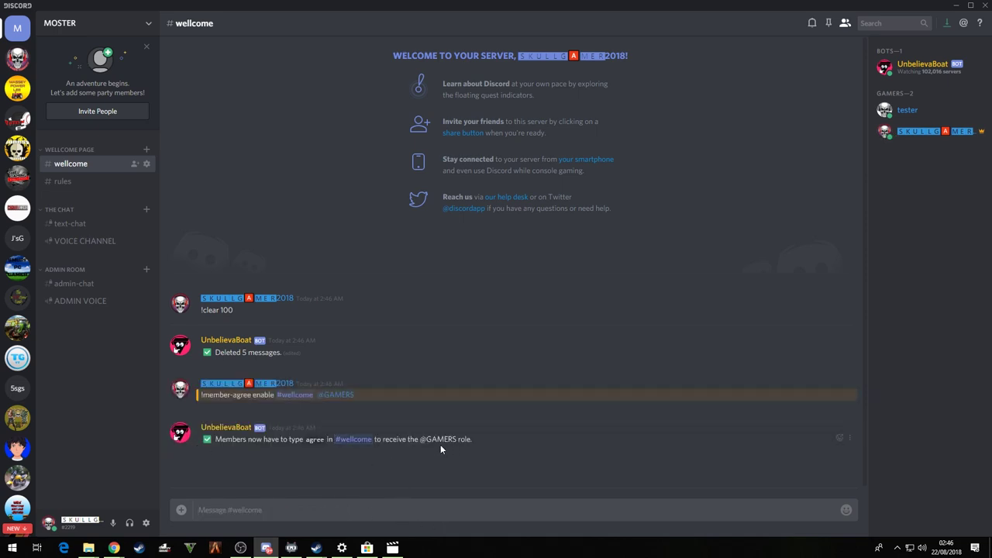
Remove the GAMERS role from the member tester.
right_click(905, 115)
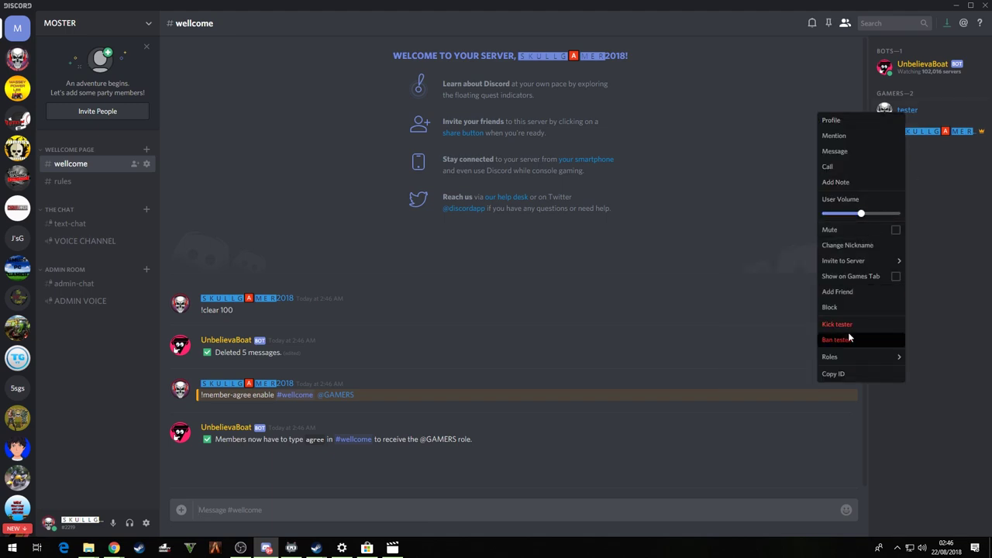
mouse_move(861, 358)
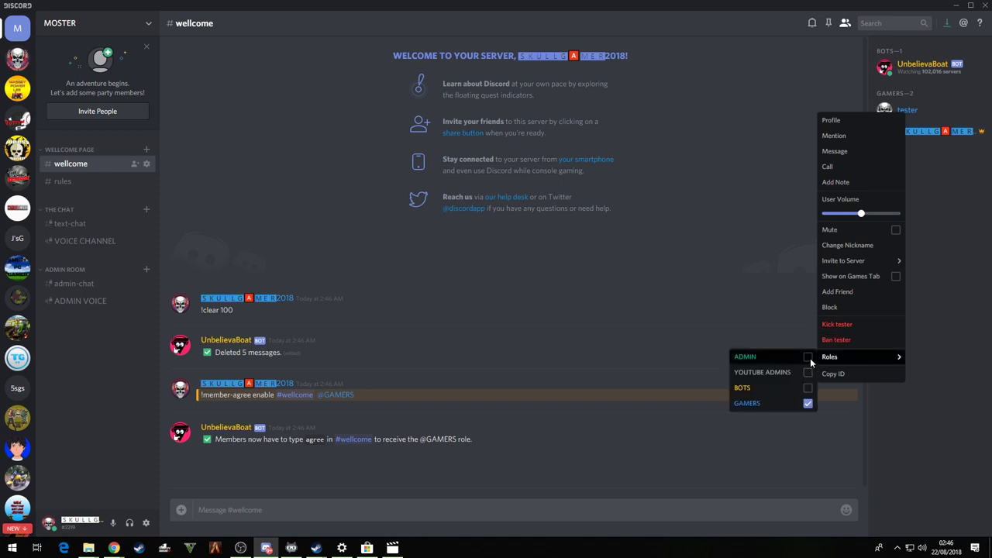
left_click(807, 404)
left_click(911, 442)
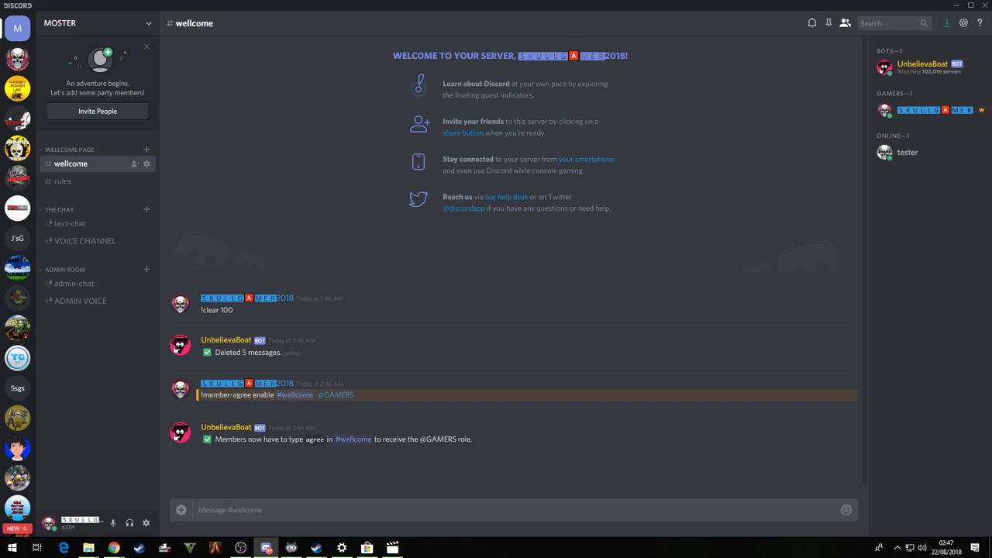
Clear the wellcome channel's messages by sending the bot command "!clear 100".
left_click(280, 516)
type("(")
type("clea")
type("r 100")
key("Return")
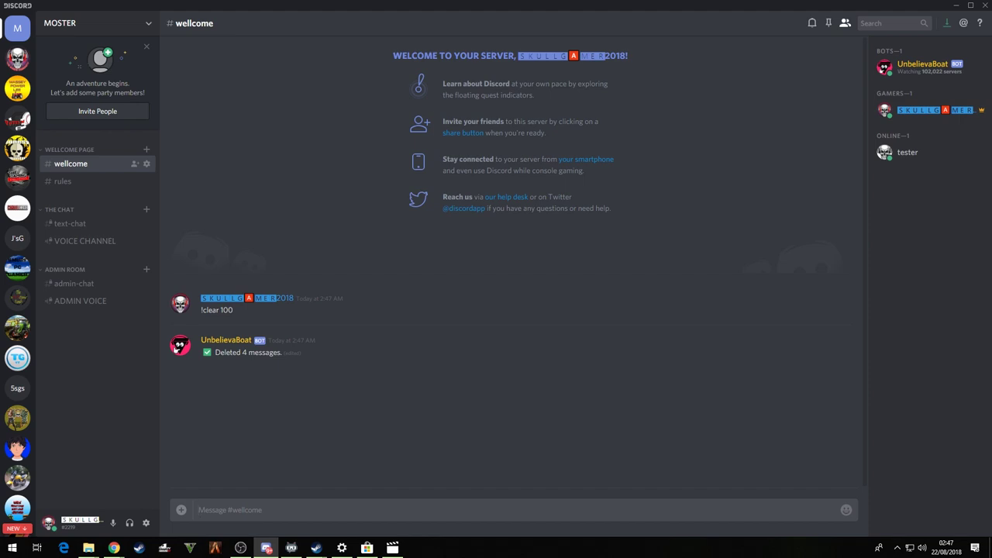
Switch to Chrome and view the MOSTER server's wellcome channel from the tester account in a maximized window.
left_click(114, 548)
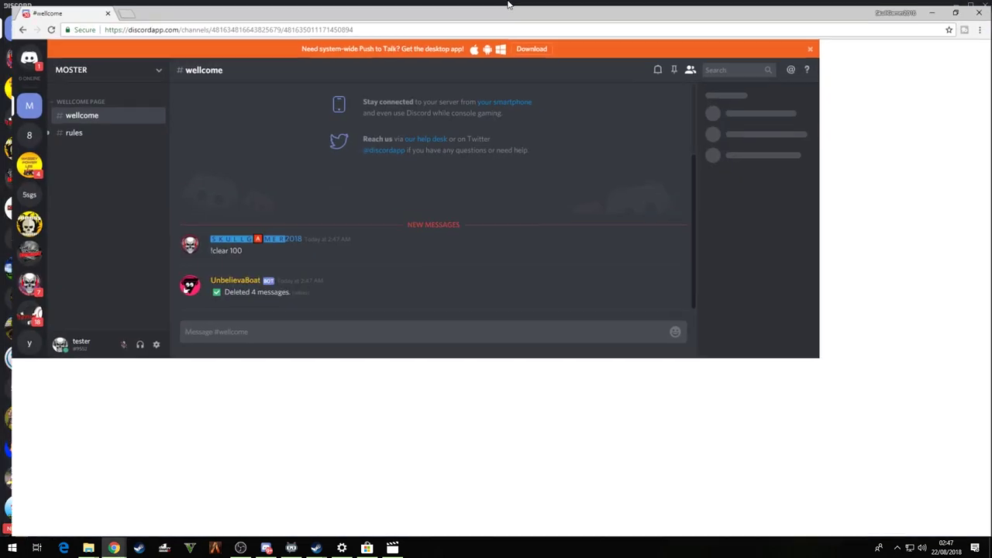
double_click(465, 7)
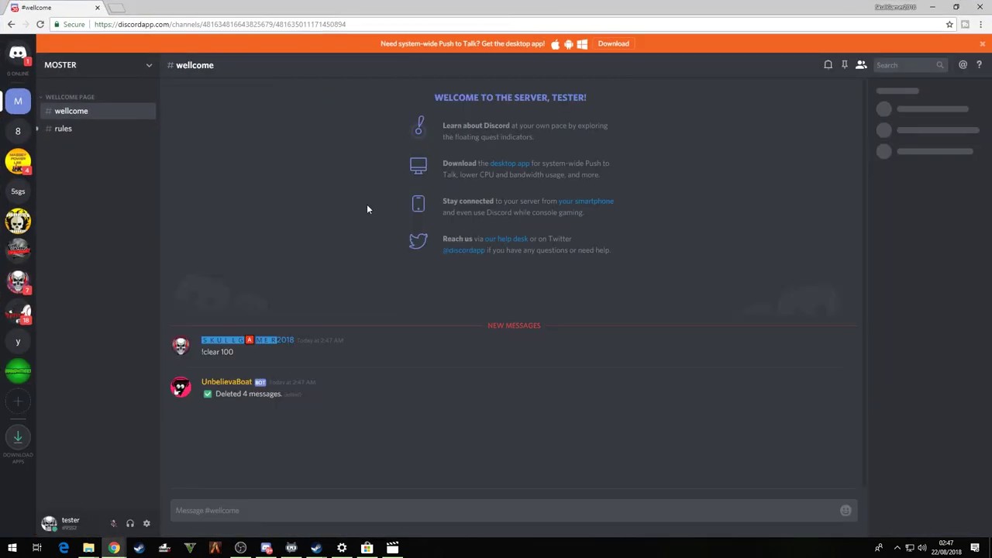
key("ctrl+w")
left_click(149, 185)
left_click(290, 80)
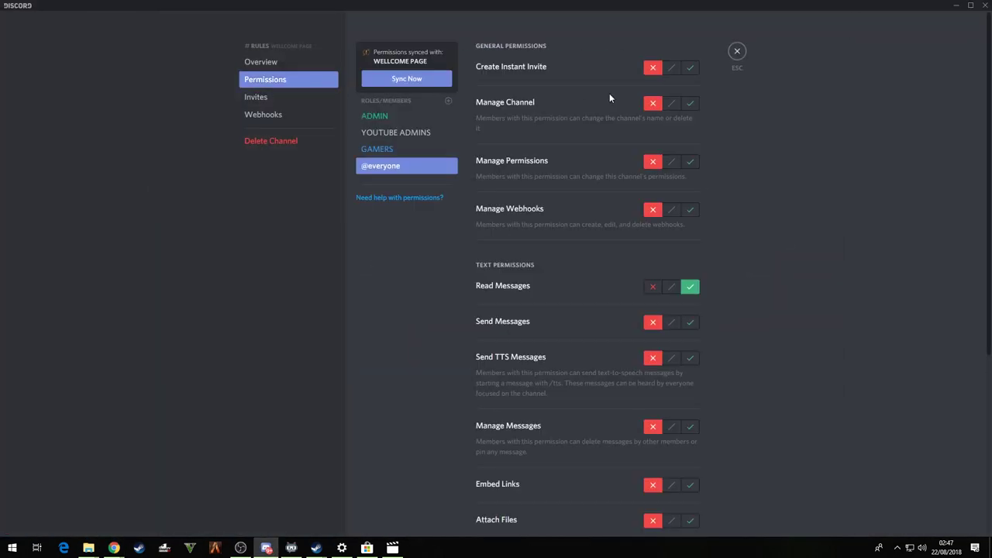
scroll(689, 332, "down", 3)
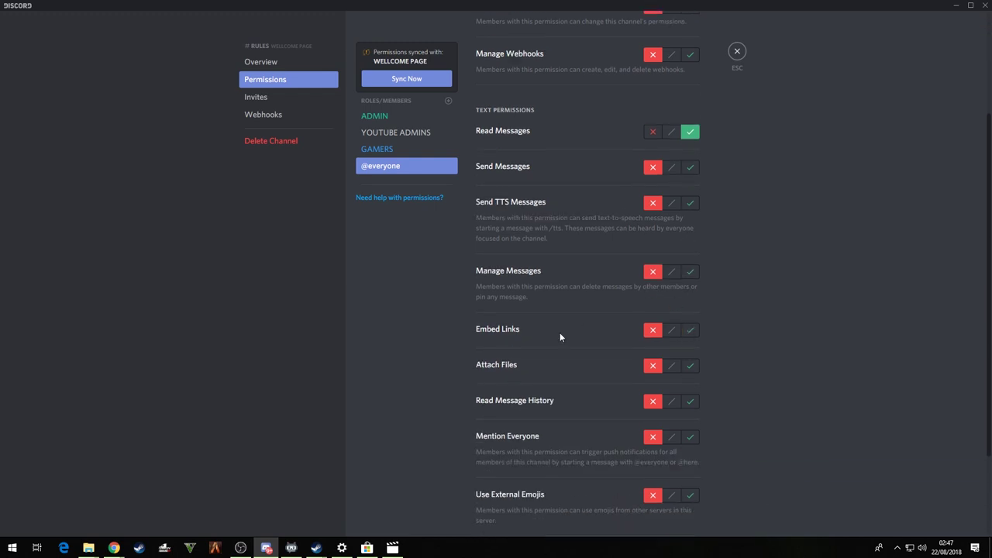
left_click(690, 401)
left_click(675, 516)
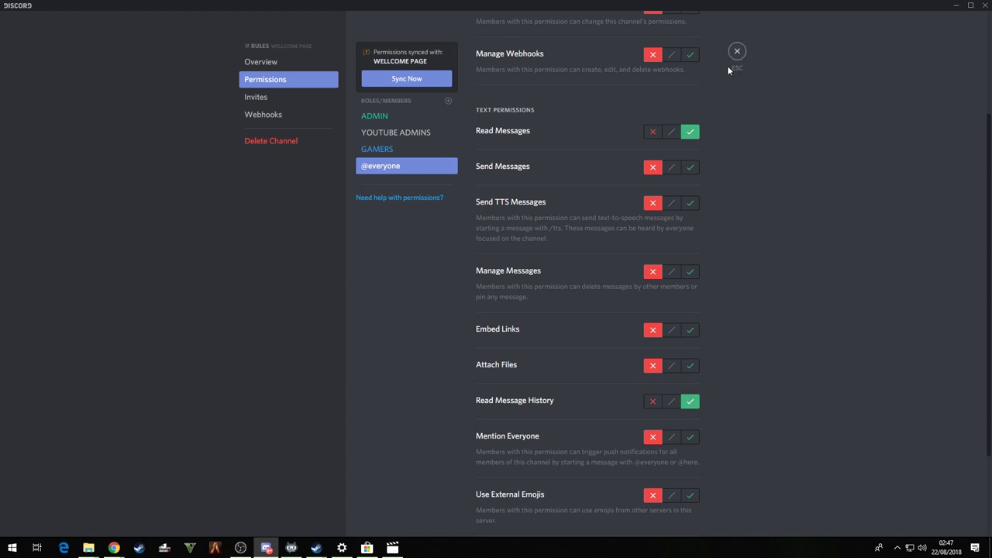
key("Escape")
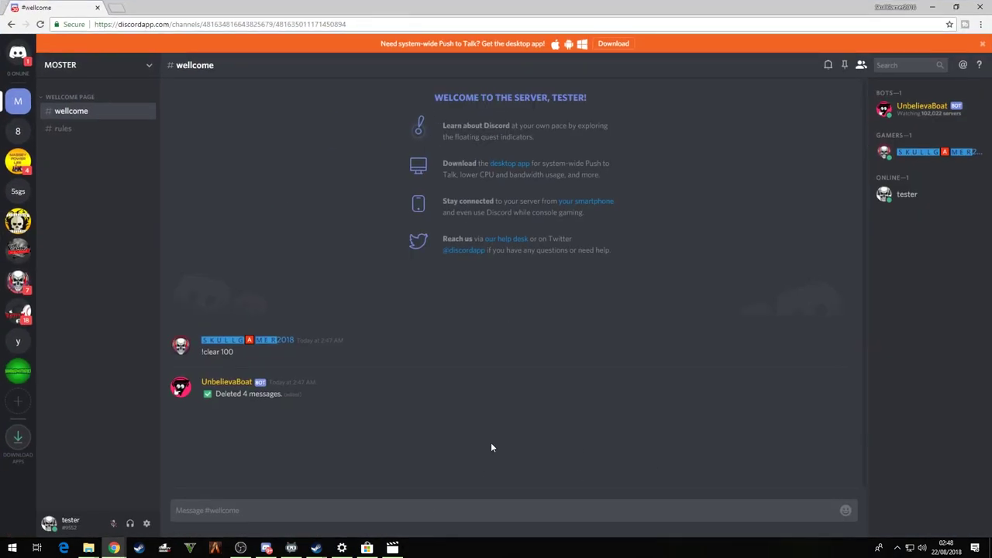
Switch to the tester account in Chrome, view the rules channel, and send "agree" in the wellcome channel.
left_click(87, 130)
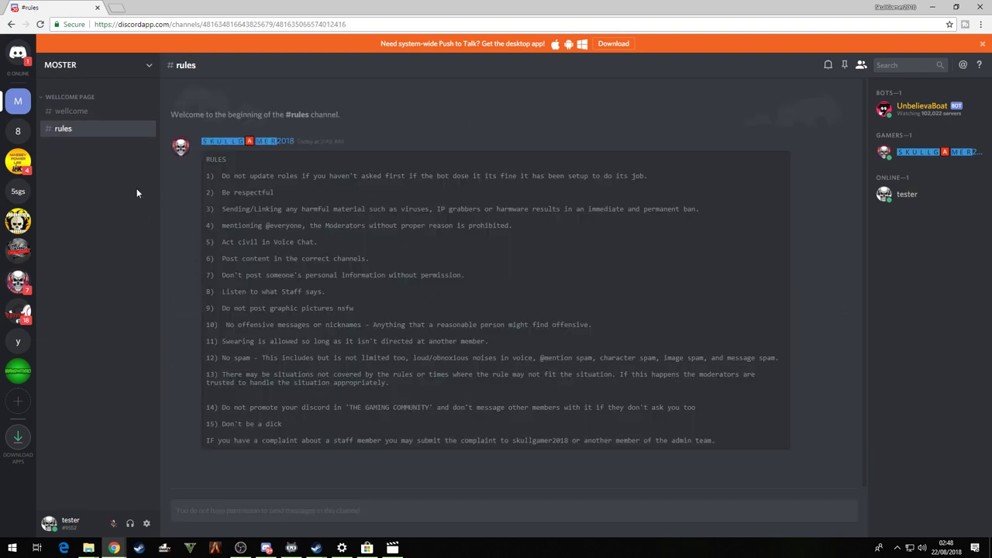
left_click(101, 114)
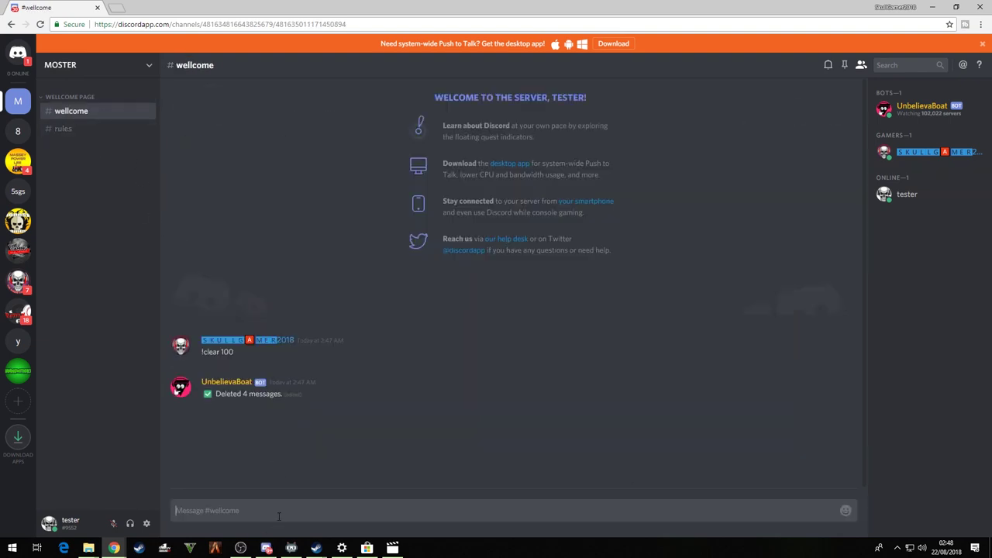
type("agree")
key("Return")
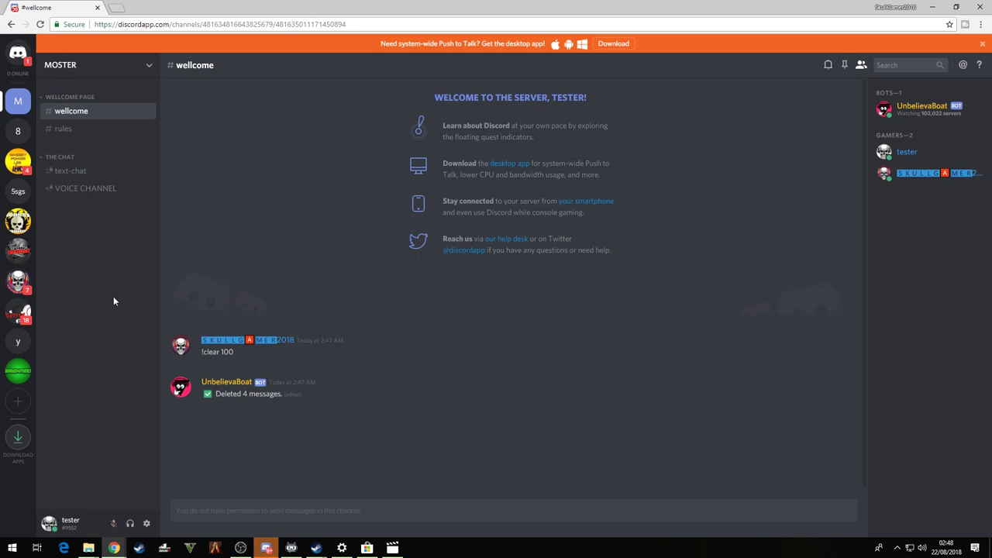
Return to the Discord app, assign the ADMIN role to tester, and check the tester account's channel list in Chrome.
right_click(912, 161)
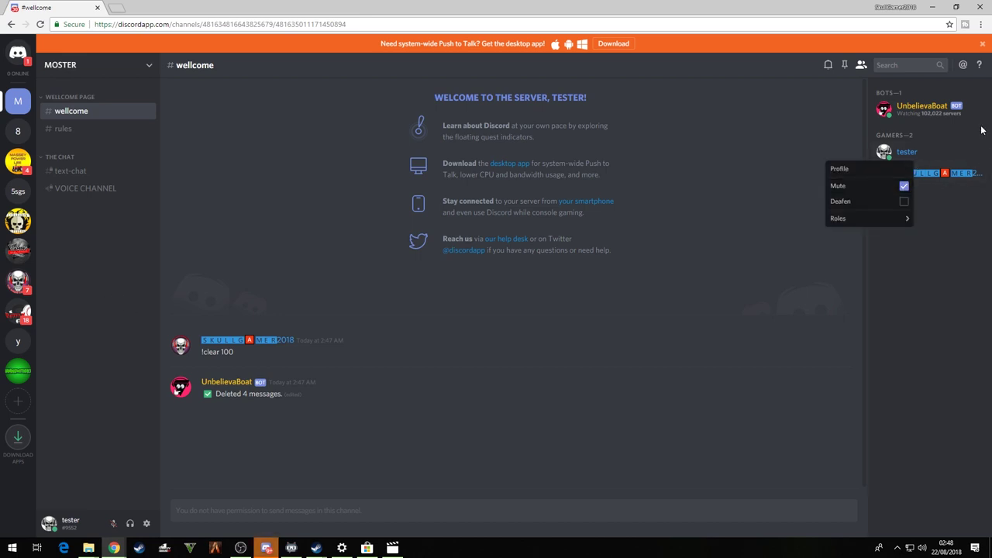
left_click_drag(741, 13, 0, 152)
right_click(908, 110)
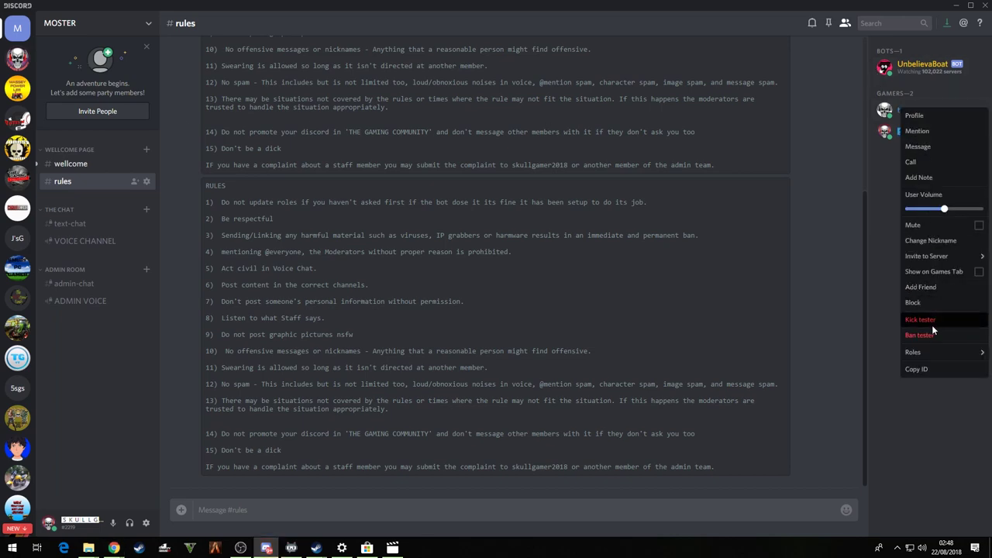
mouse_move(943, 358)
left_click(890, 352)
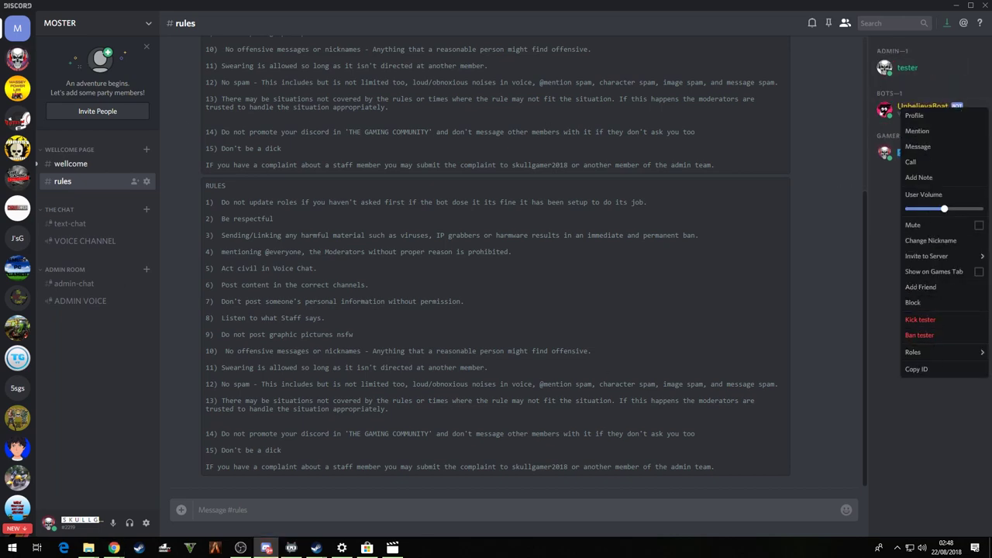
key("alt+Tab")
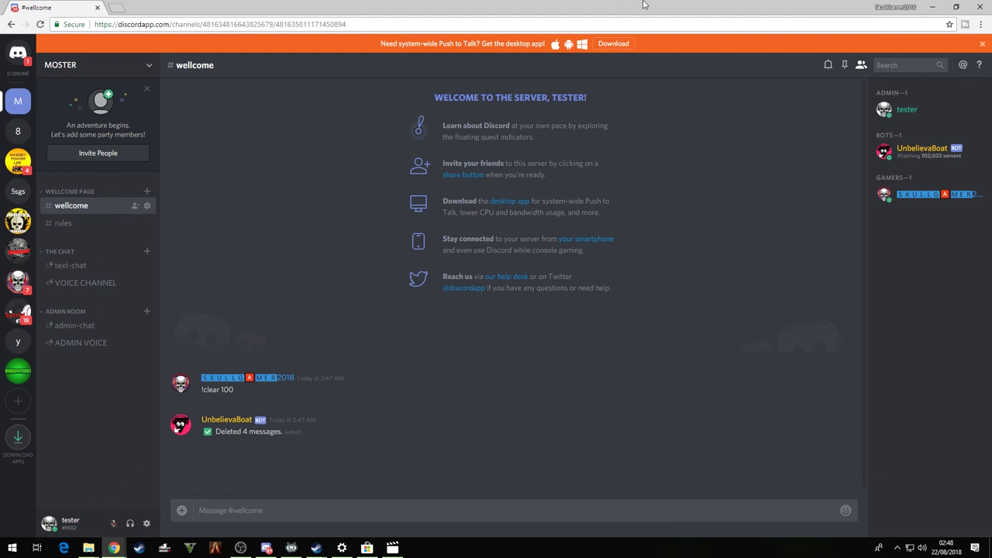
key("alt+Tab")
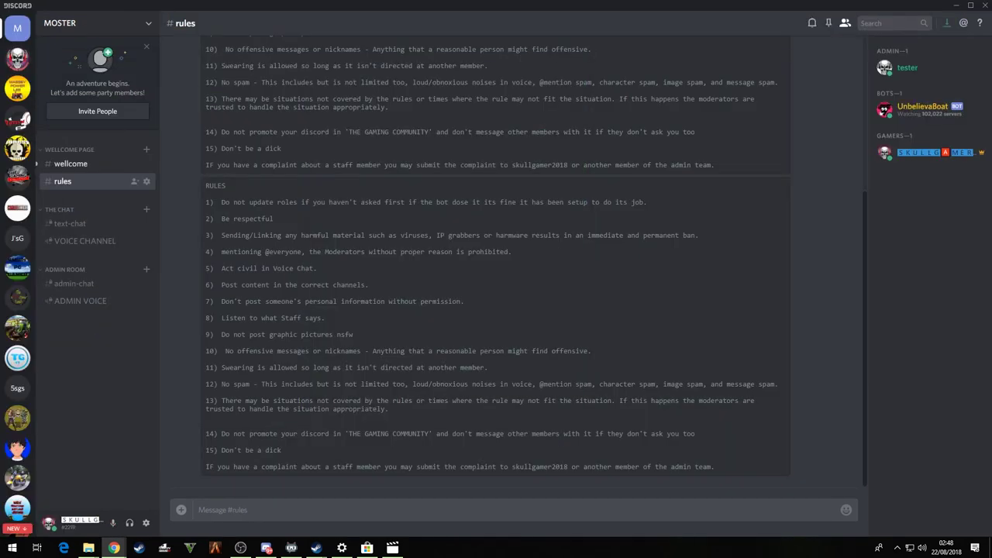